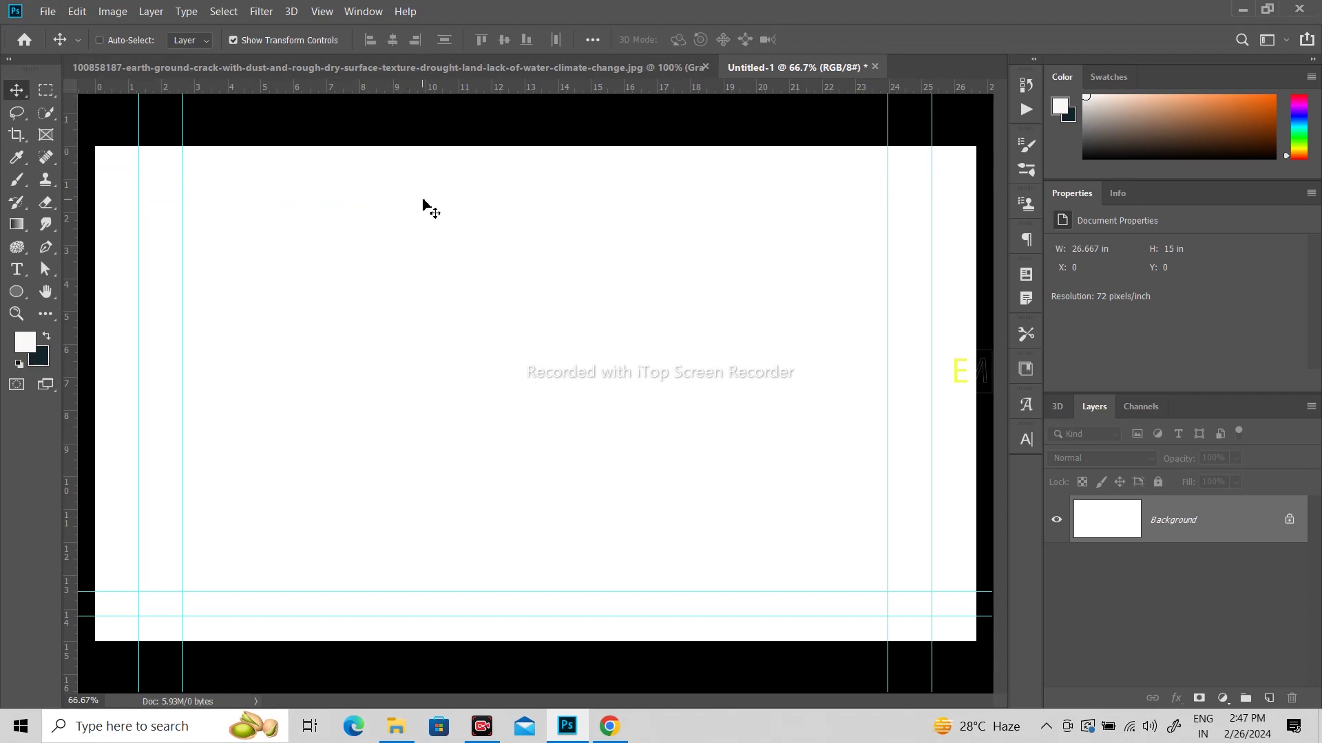
- Hide the guides and add a black Solid Color fill layer above the background
key(ctrl+semicolon)
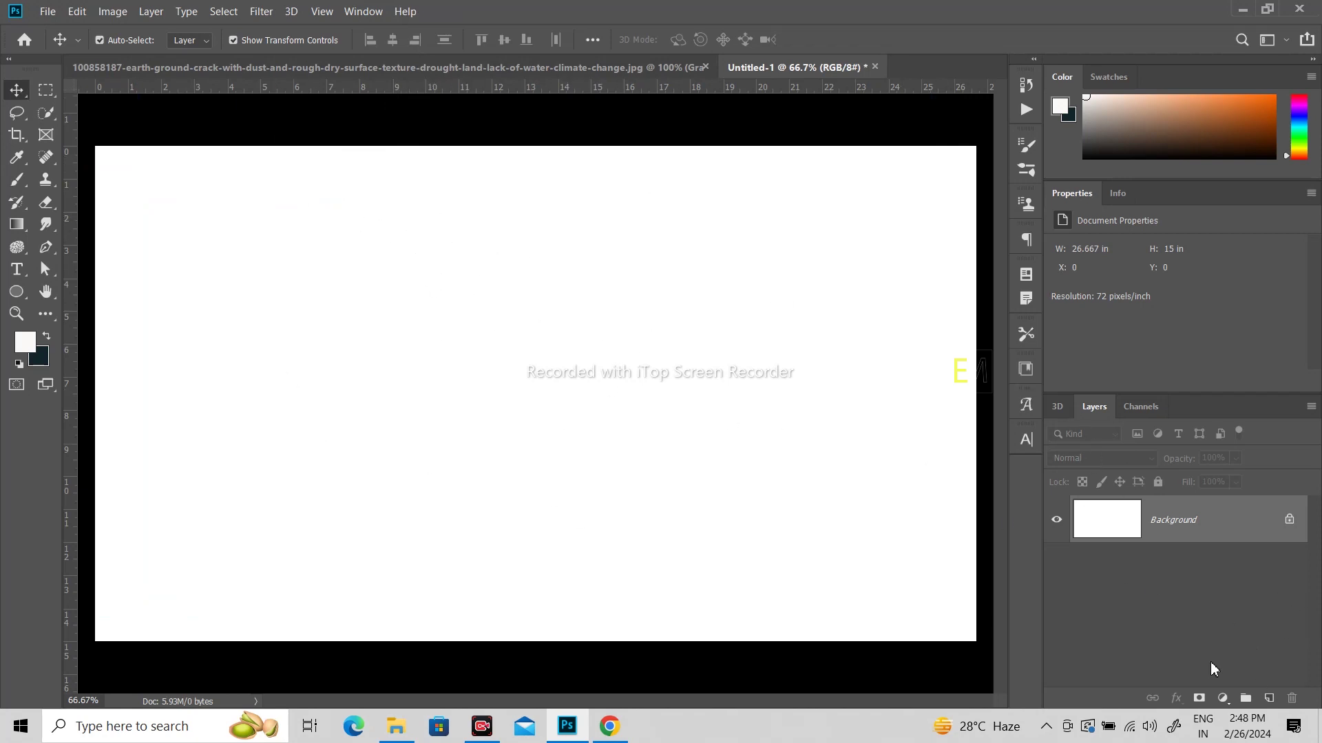
click(1223, 700)
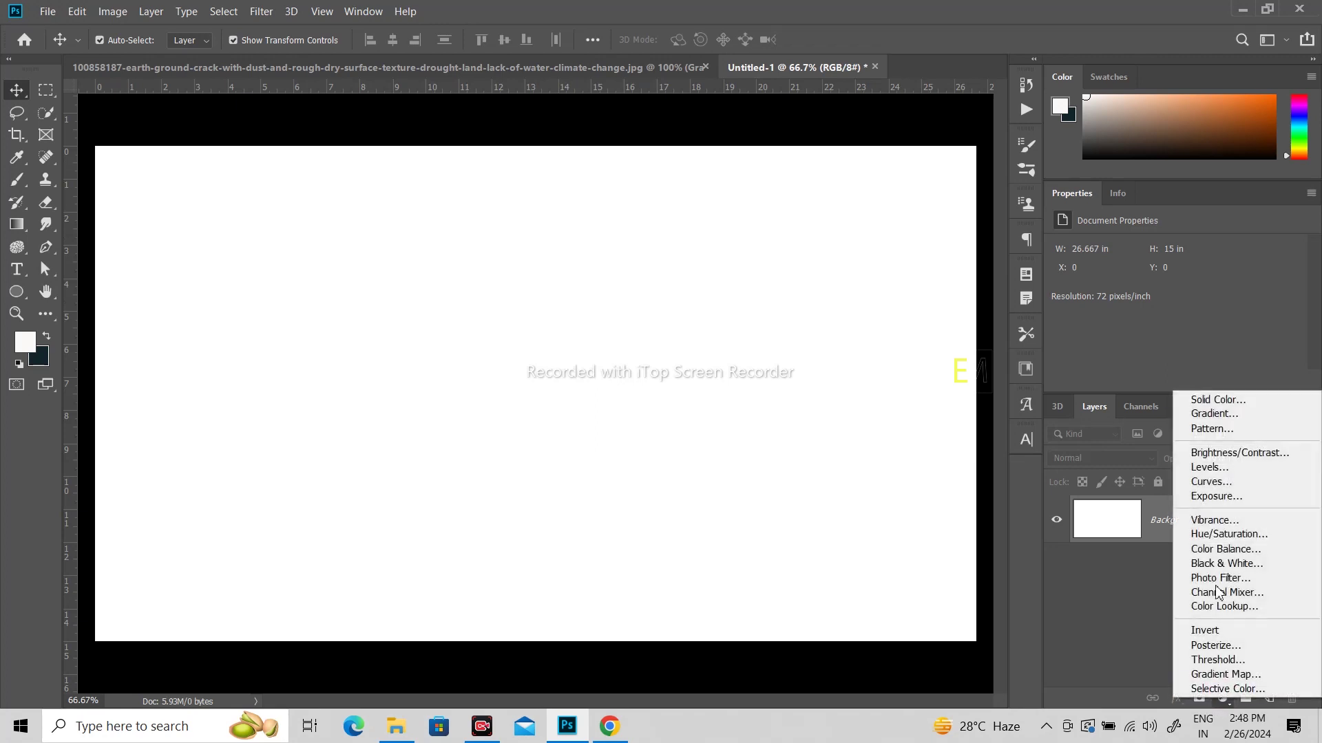
click(1216, 400)
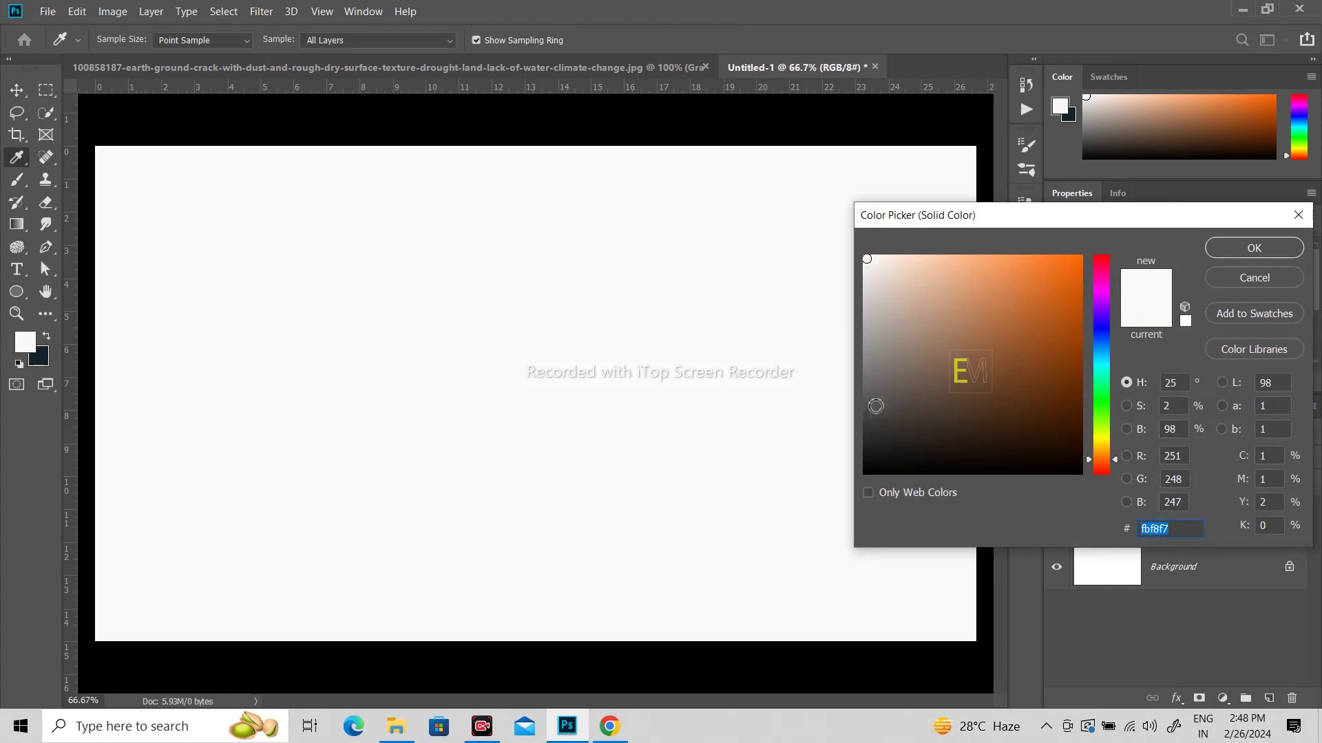
drag(876, 407, 847, 501)
click(1248, 248)
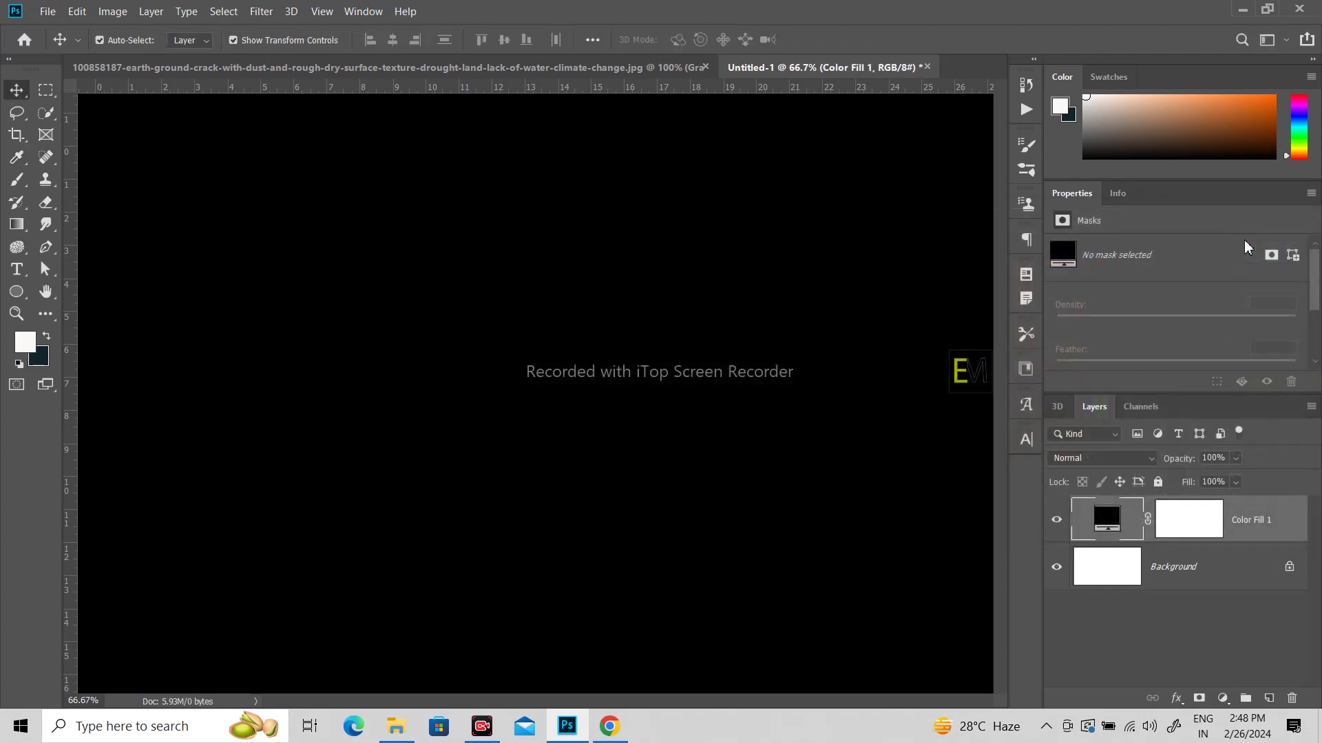
- Add a white horizontal text layer reading CRACK above the black fill
click(17, 269)
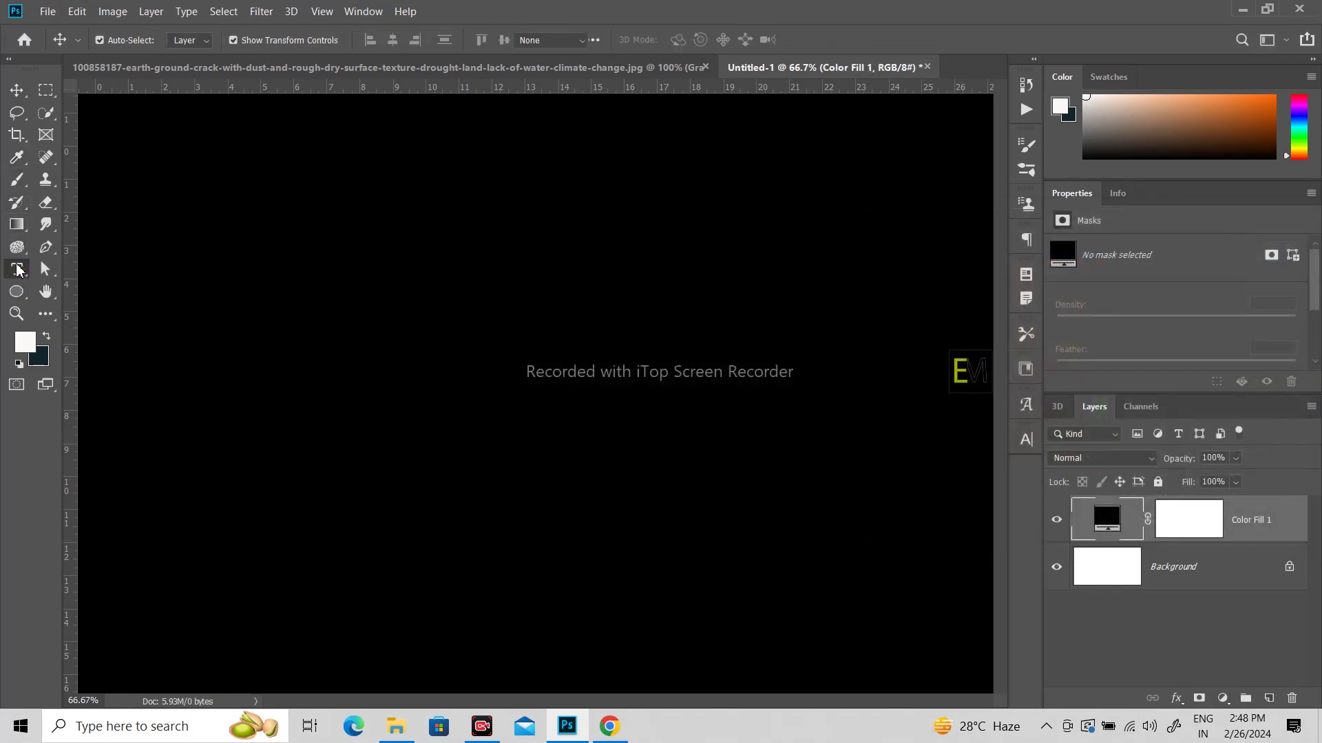
click(297, 393)
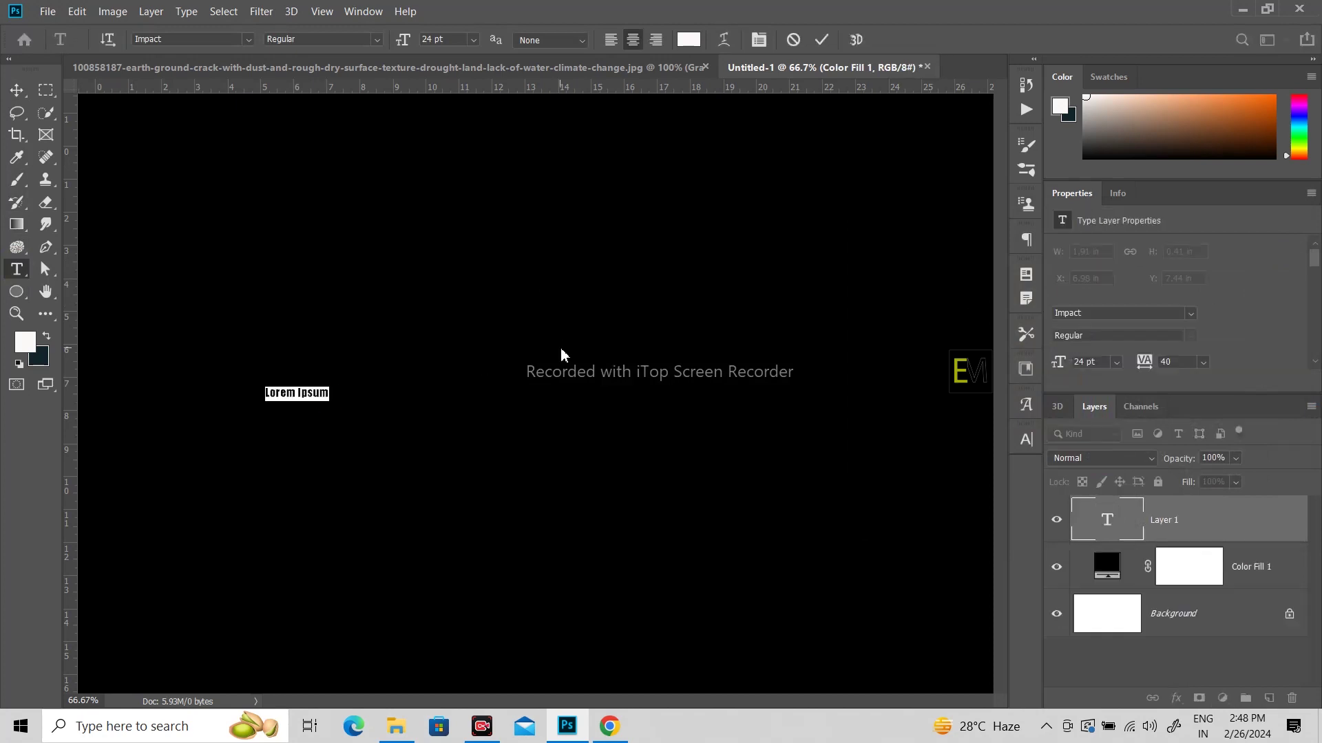
key(BackSpace)
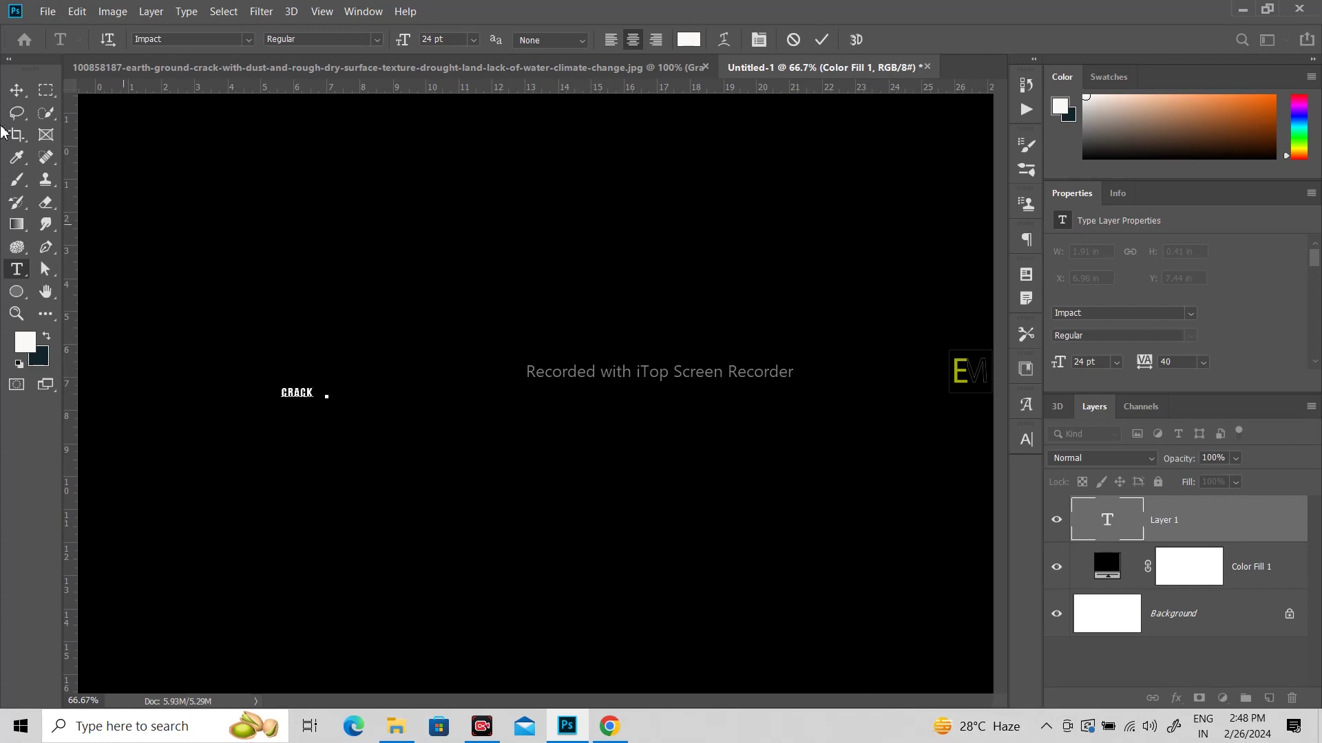
click(15, 91)
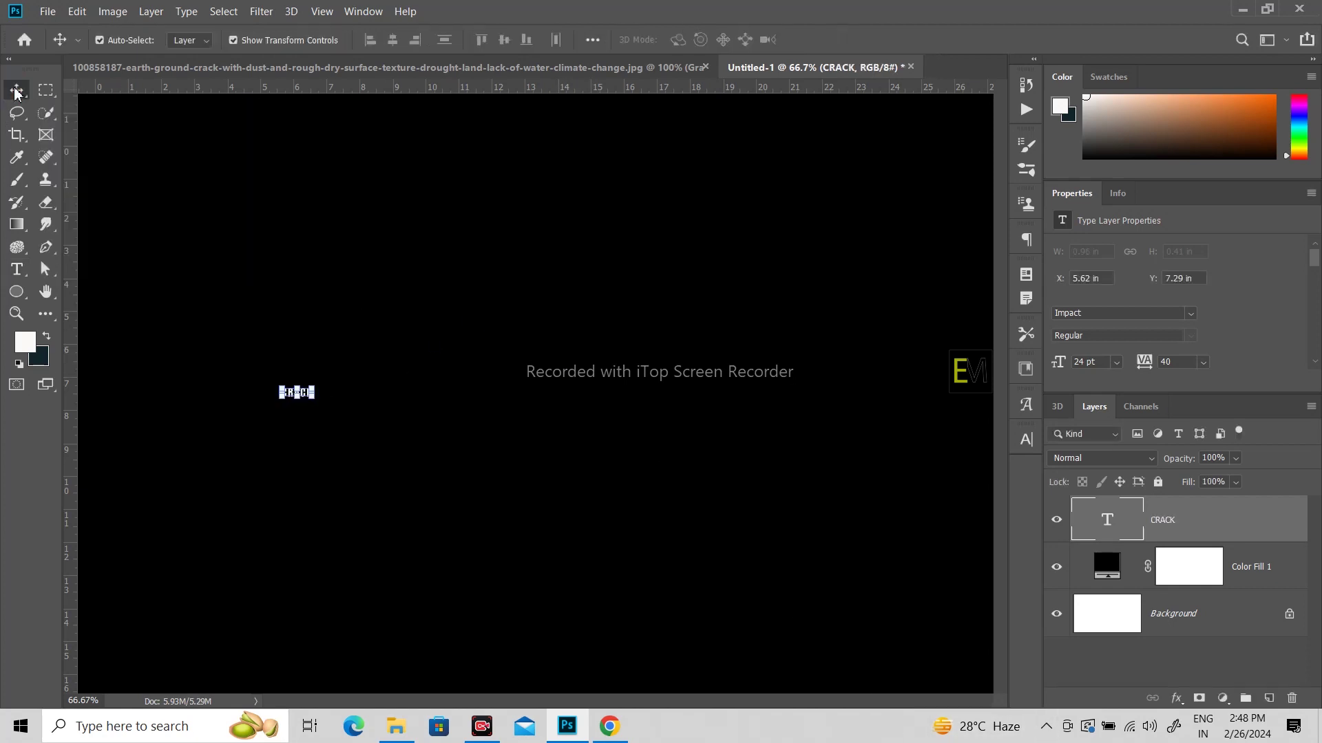
- Scale the CRACK text up to about 514 pt and move it to the middle of the canvas
key(ctrl+t)
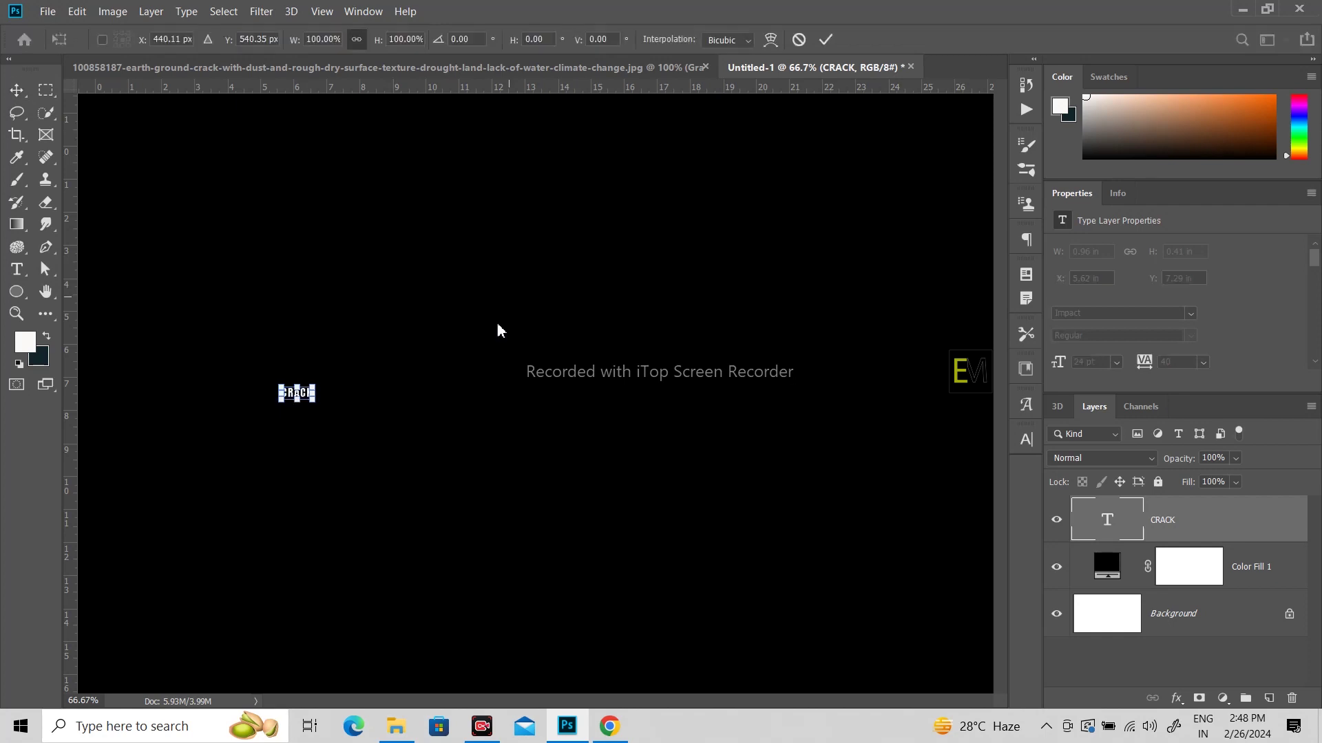
drag(320, 382, 885, 141)
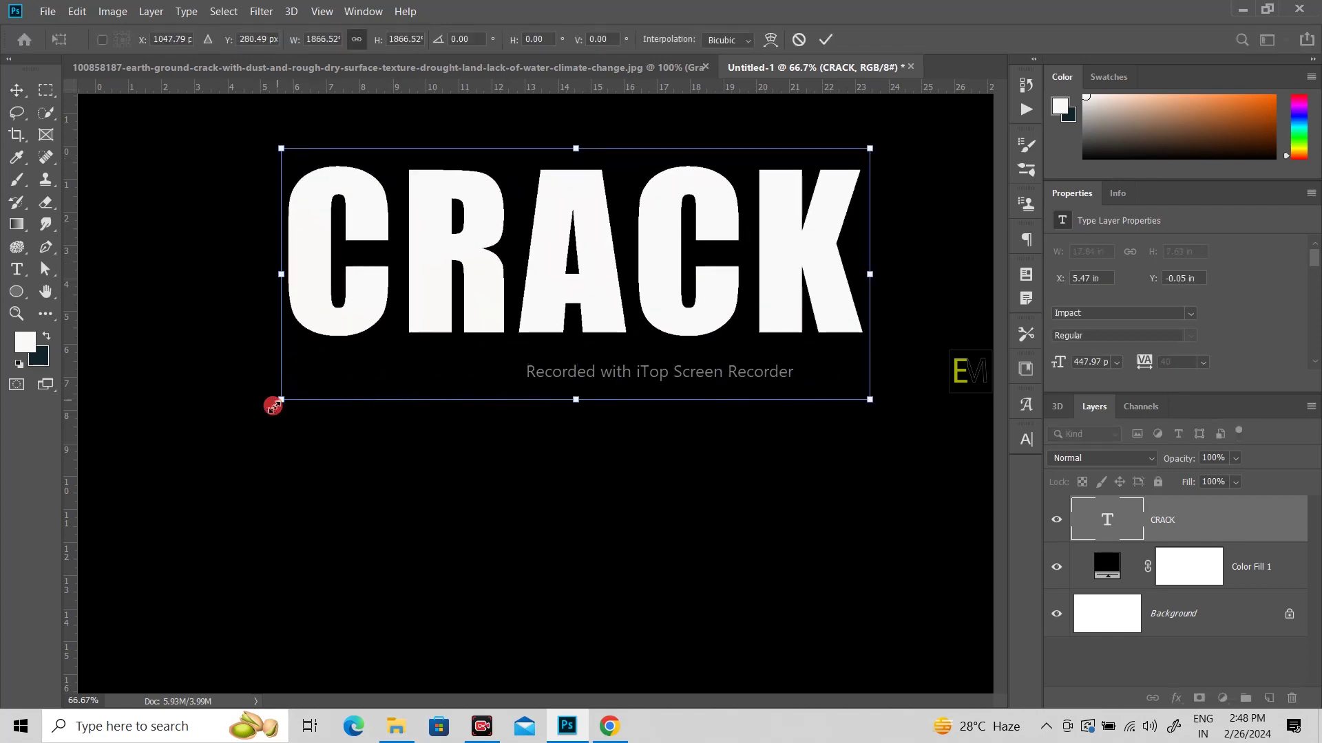
drag(274, 403, 194, 439)
drag(473, 307, 513, 435)
key(Return)
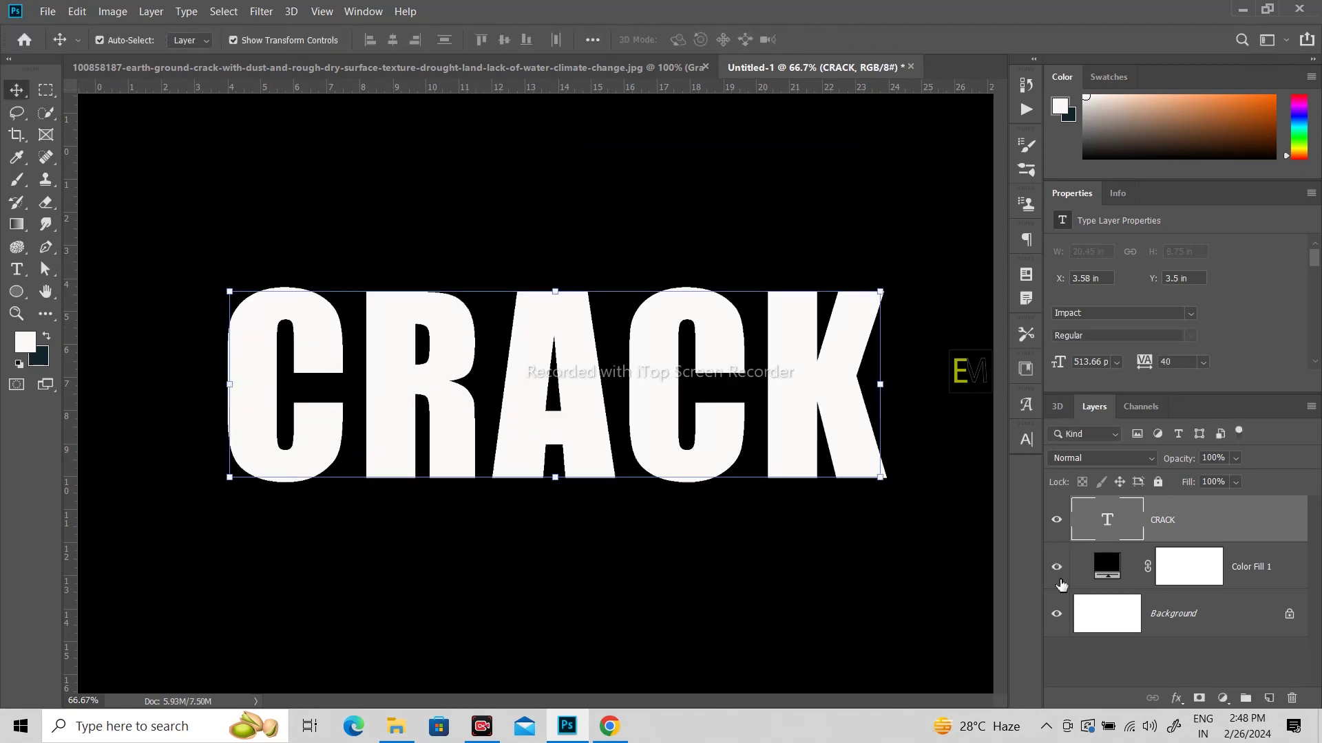
- Check the text with the black fill hidden and shown again, and shift the word slightly left to about X 3.15 in
click(1057, 568)
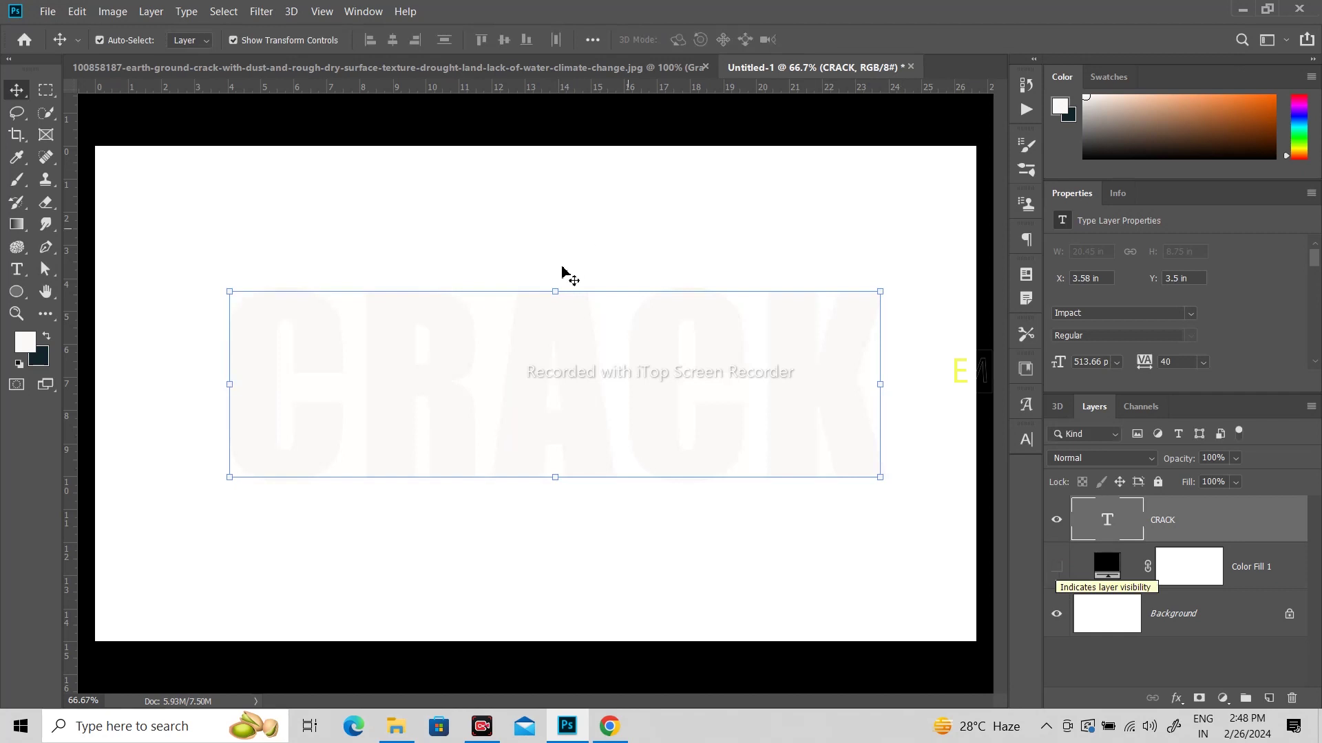
click(1058, 568)
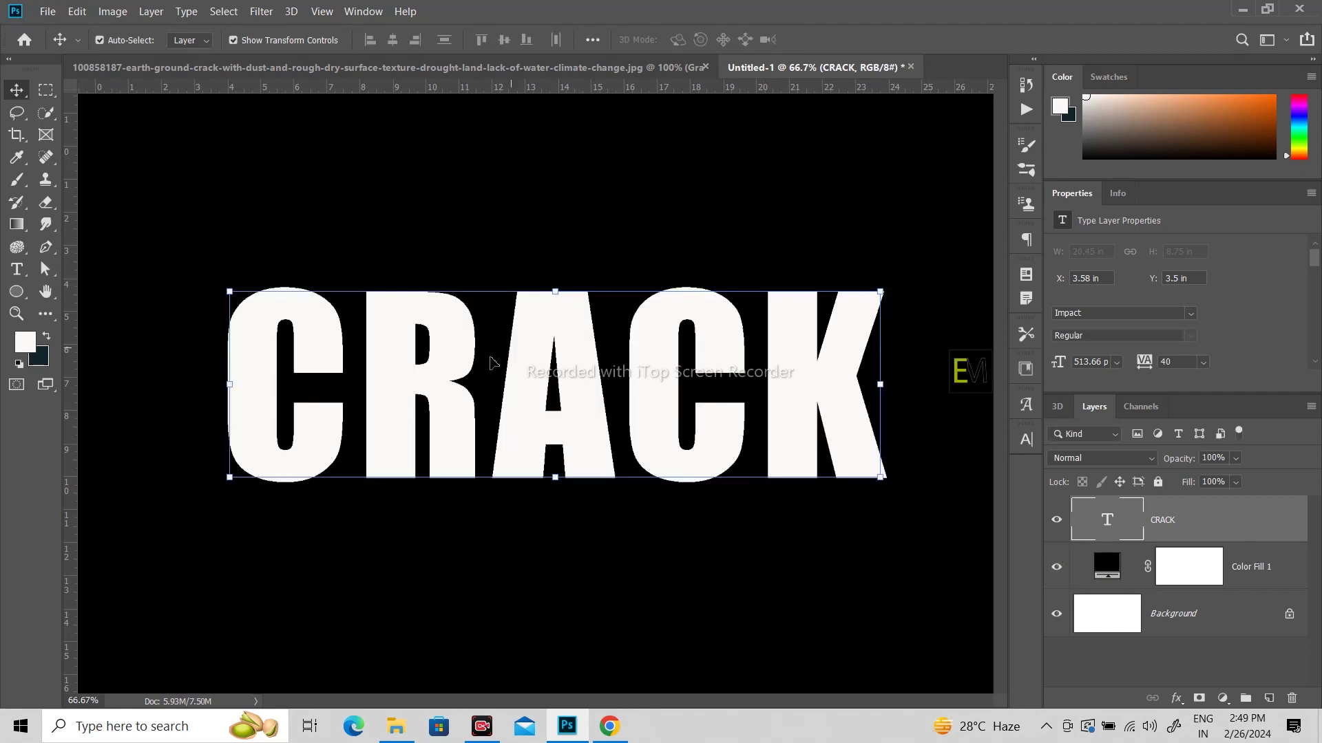
drag(575, 407, 560, 407)
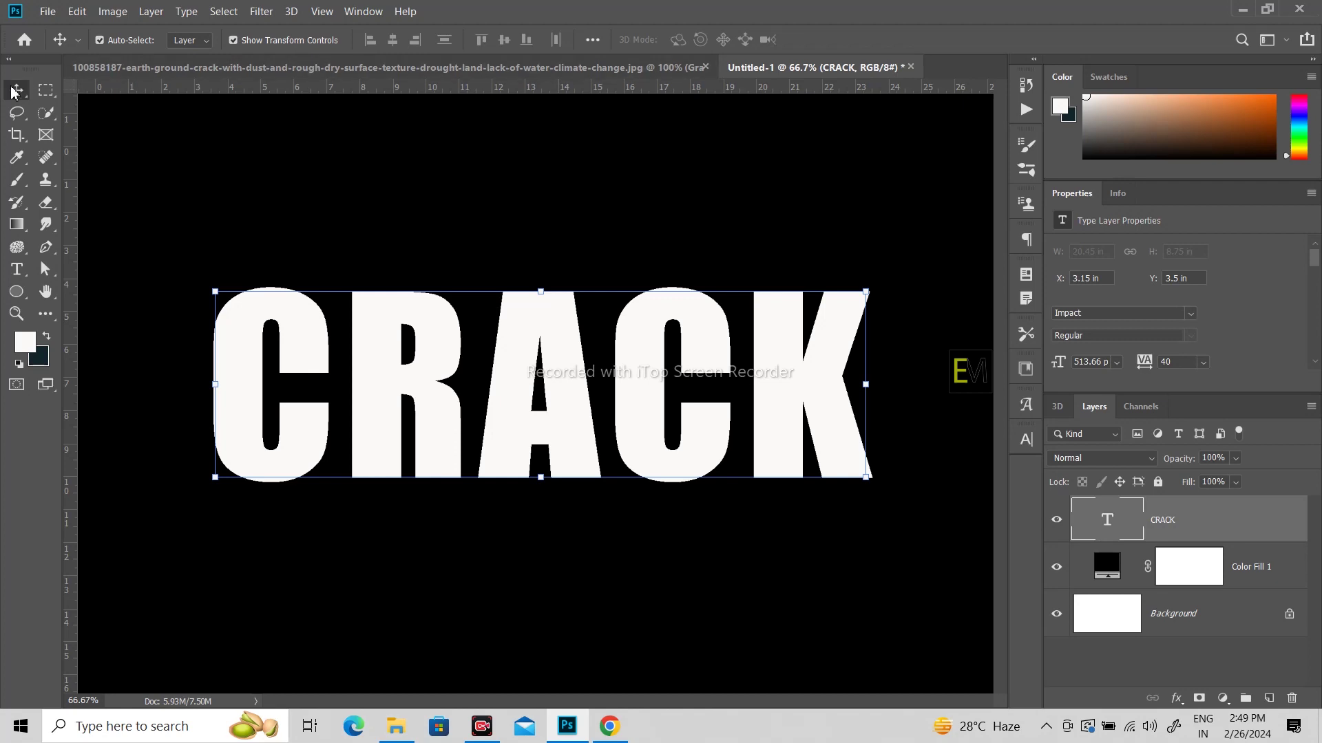
- Bring the cracked-earth image into Untitled-1 above the text and scale it to about 22.3 by 14.9 in so it covers the word
click(389, 67)
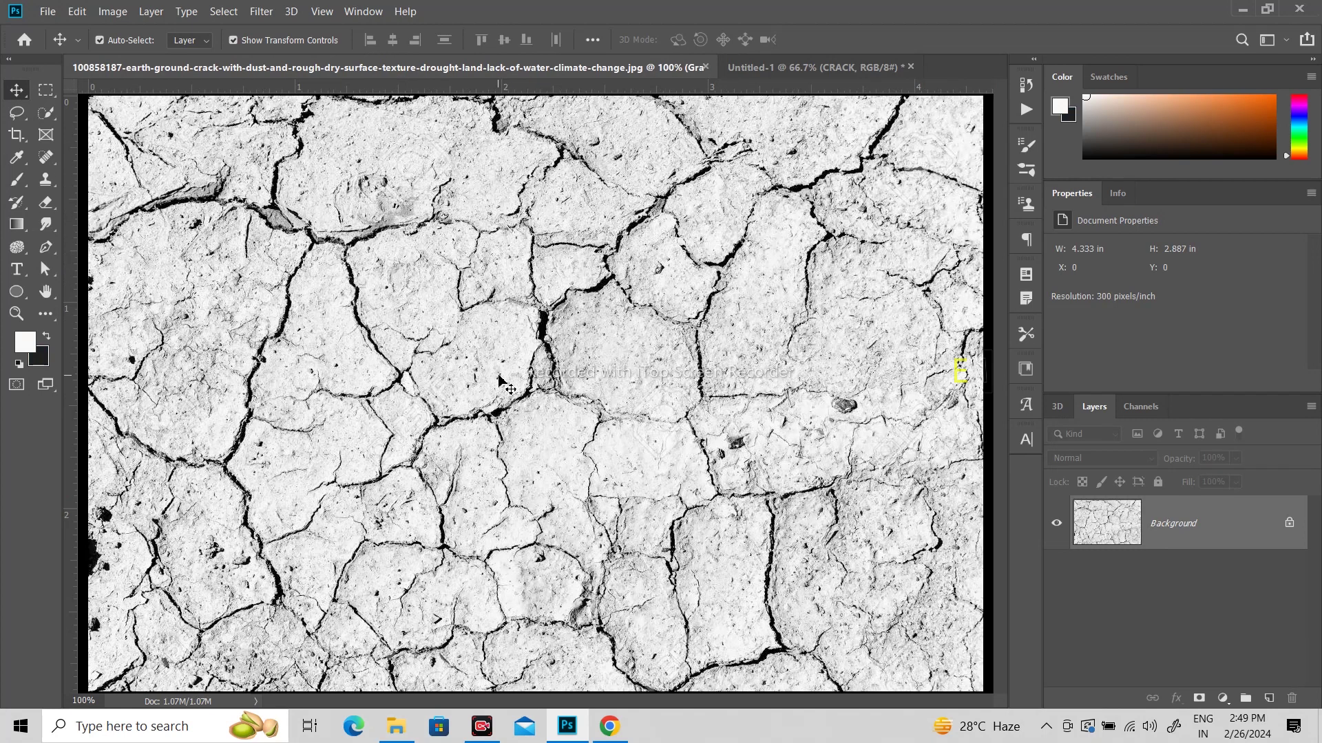
drag(499, 381, 544, 431)
drag(851, 203, 919, 160)
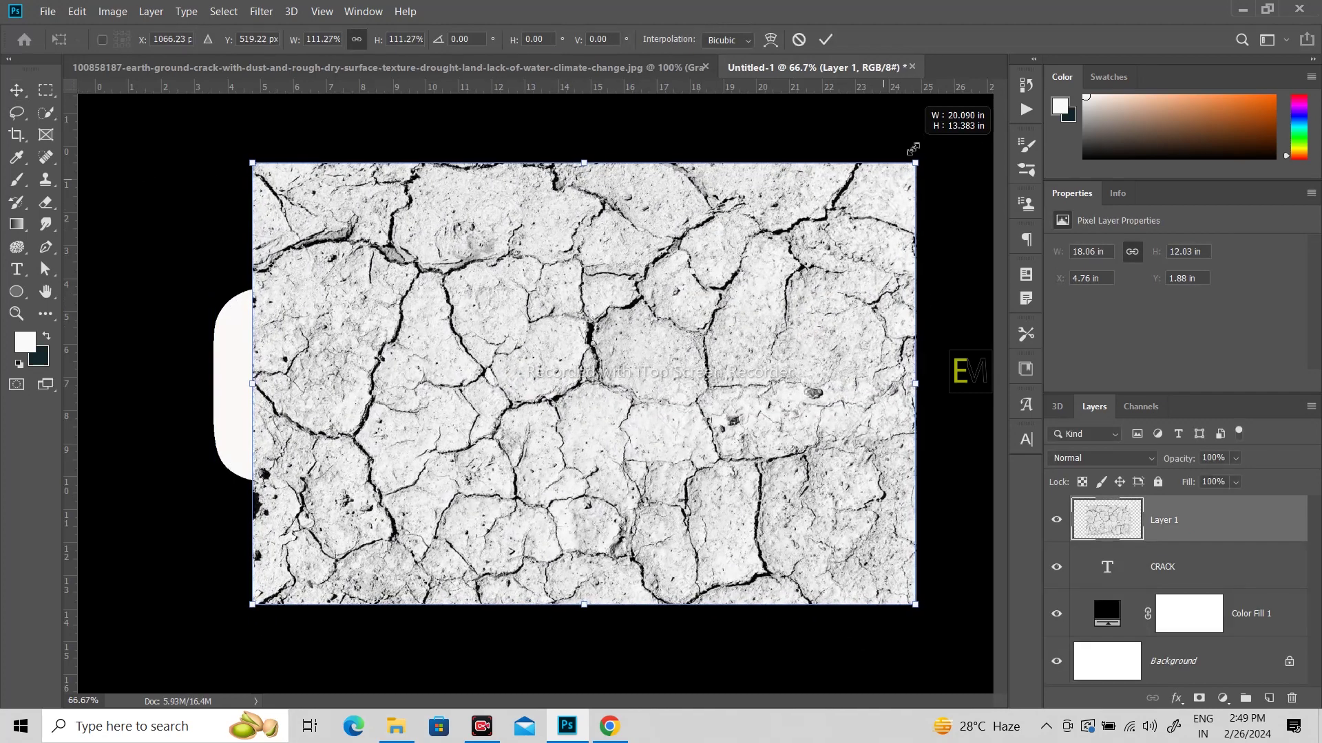
drag(252, 605, 171, 655)
drag(502, 419, 505, 399)
key(Return)
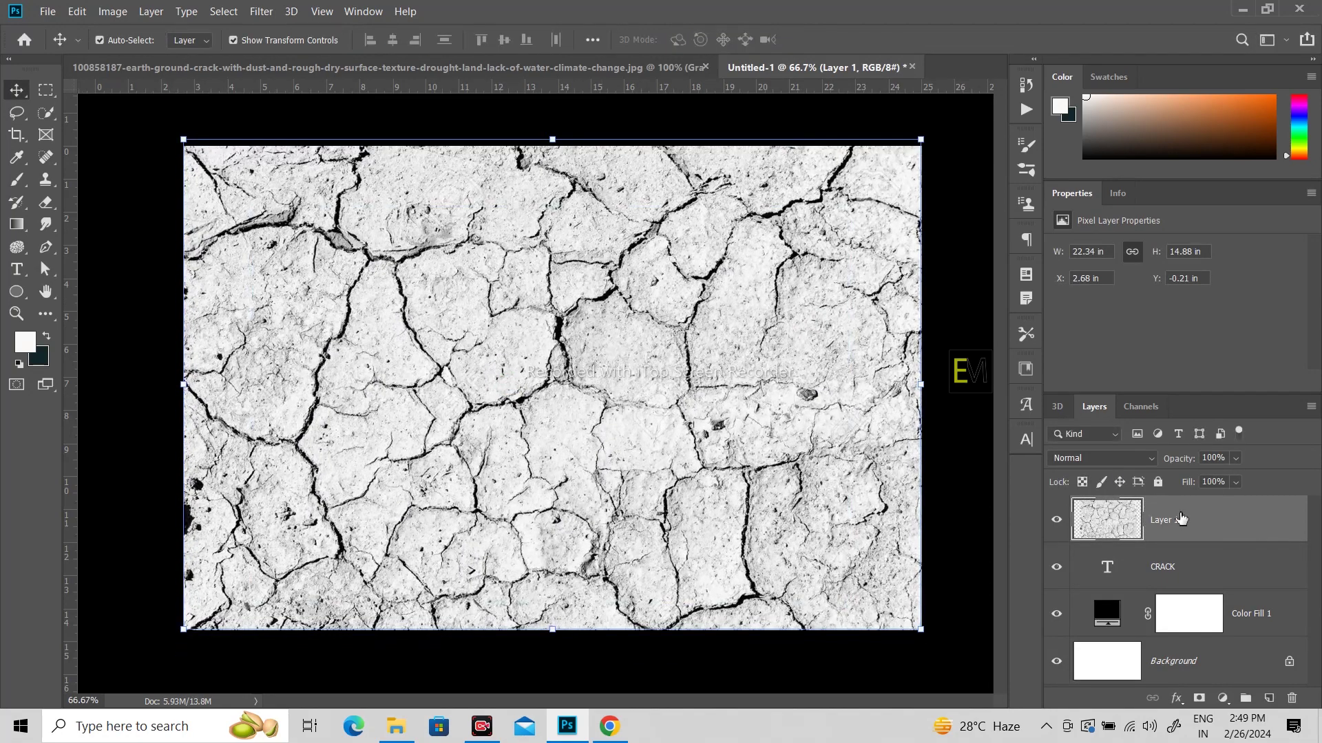
- Clip the cracked-earth texture layer to the CRACK text with a clipping mask
right_click(1216, 520)
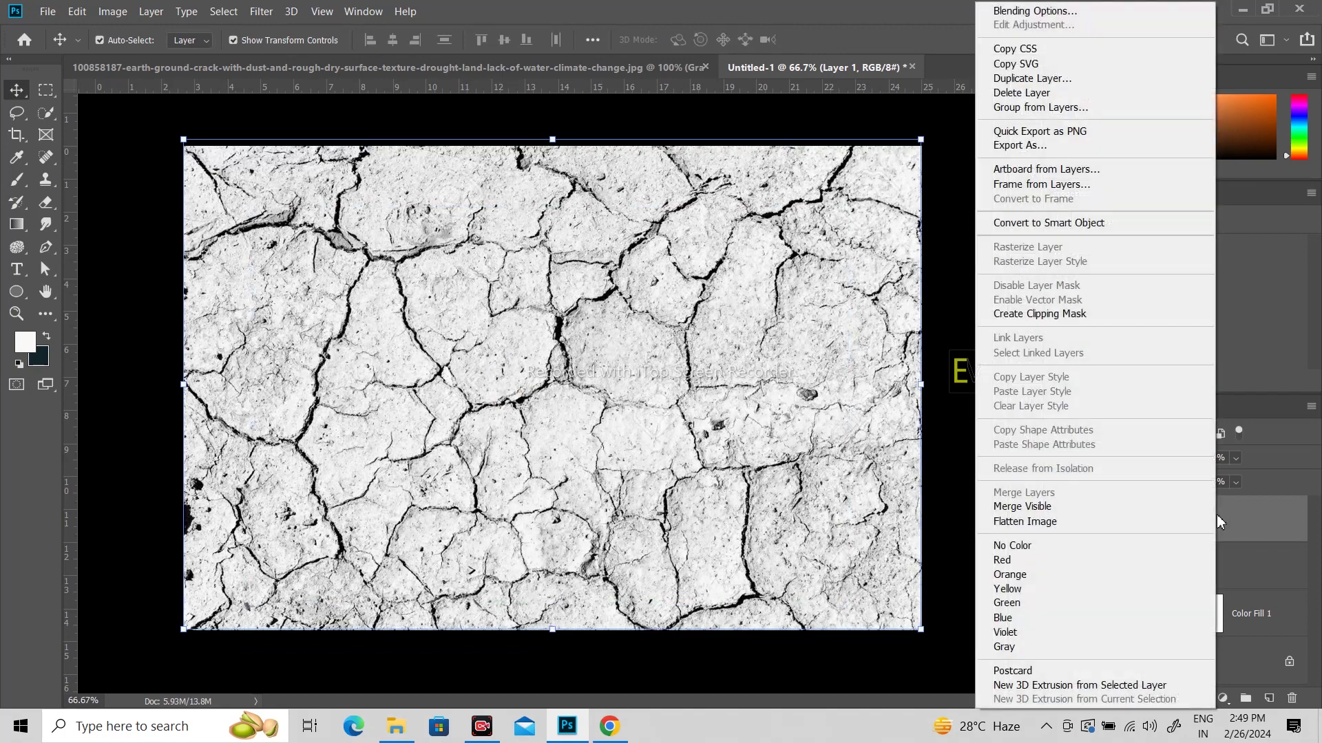
click(1036, 315)
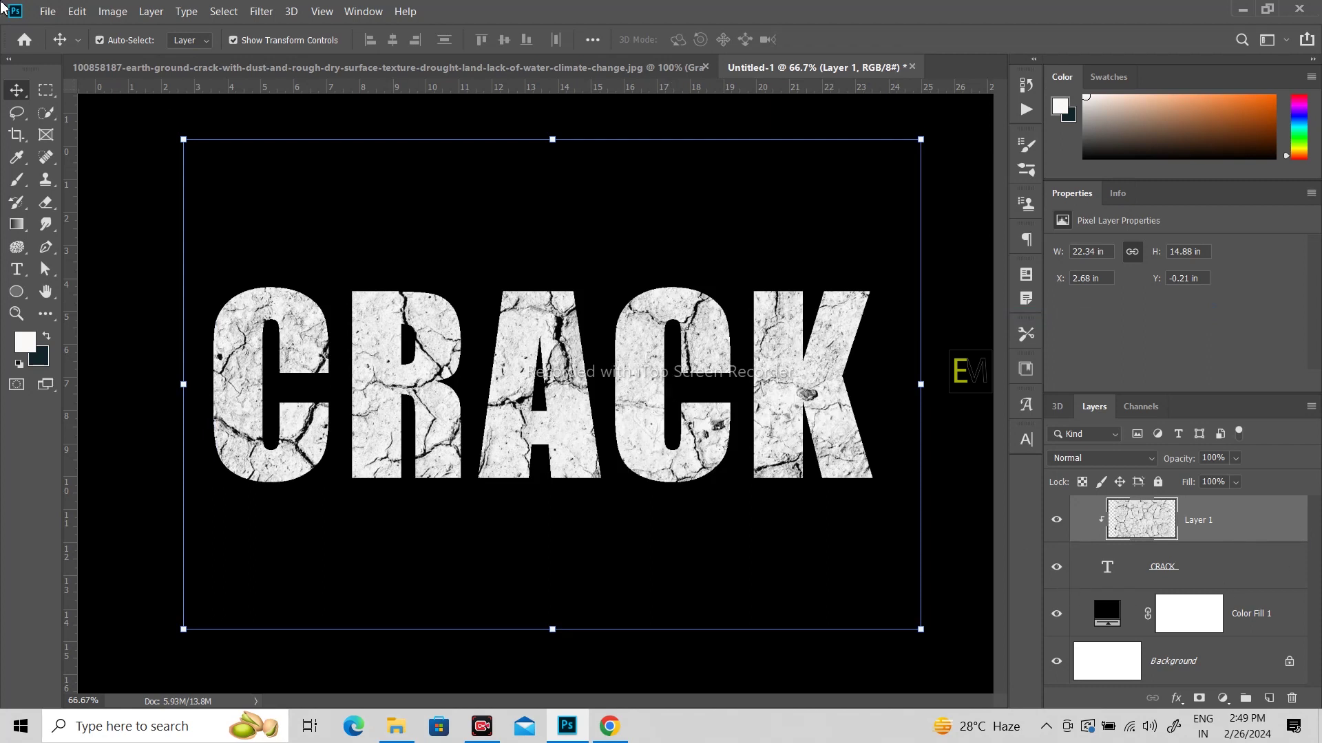
key(ctrl+t)
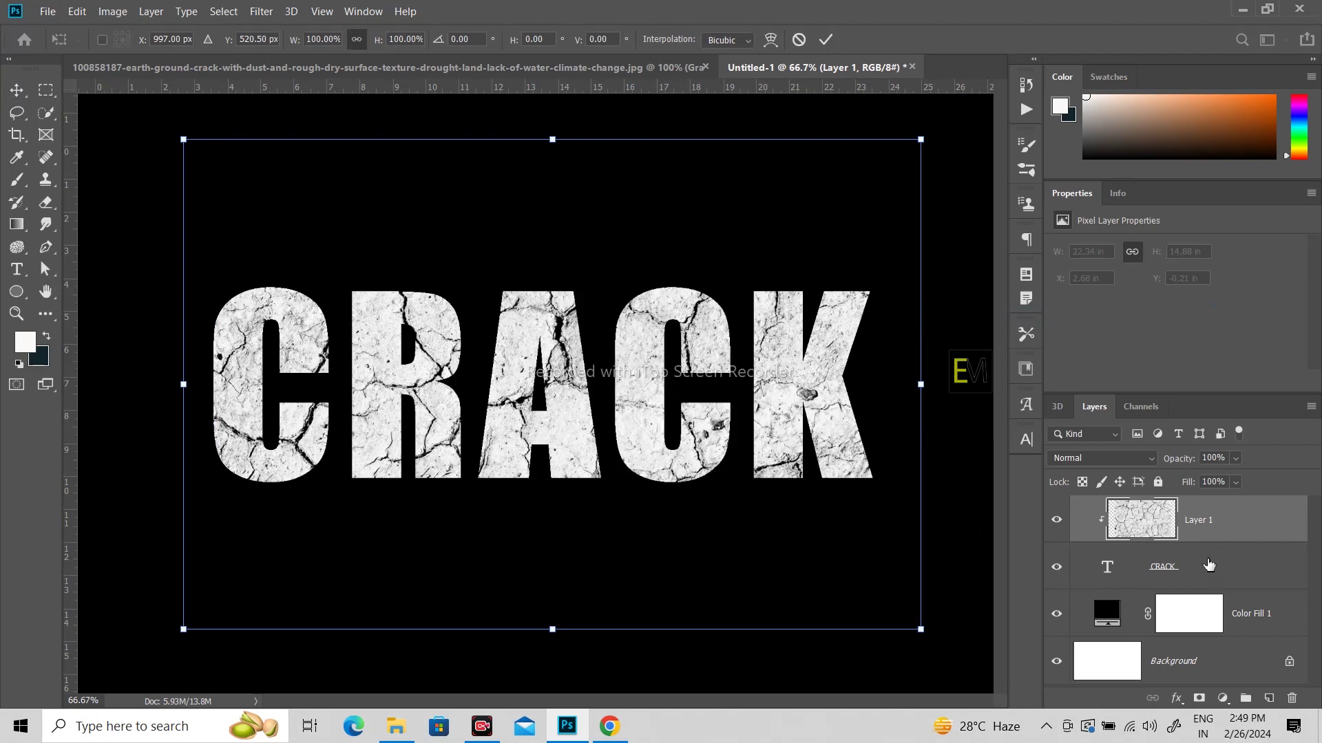
- Combine the texture and CRACK text layers into one smart object and rasterize it into a pixel layer
shift+click(1216, 565)
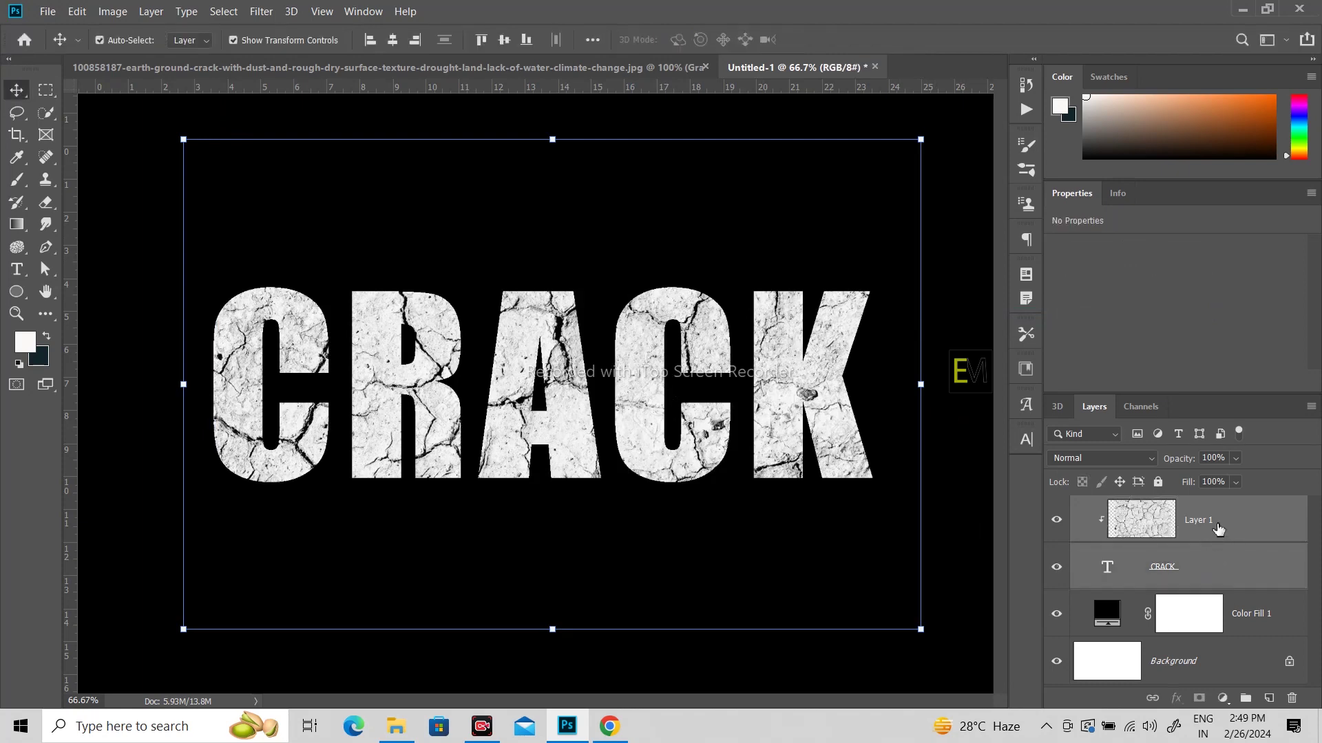
right_click(1270, 535)
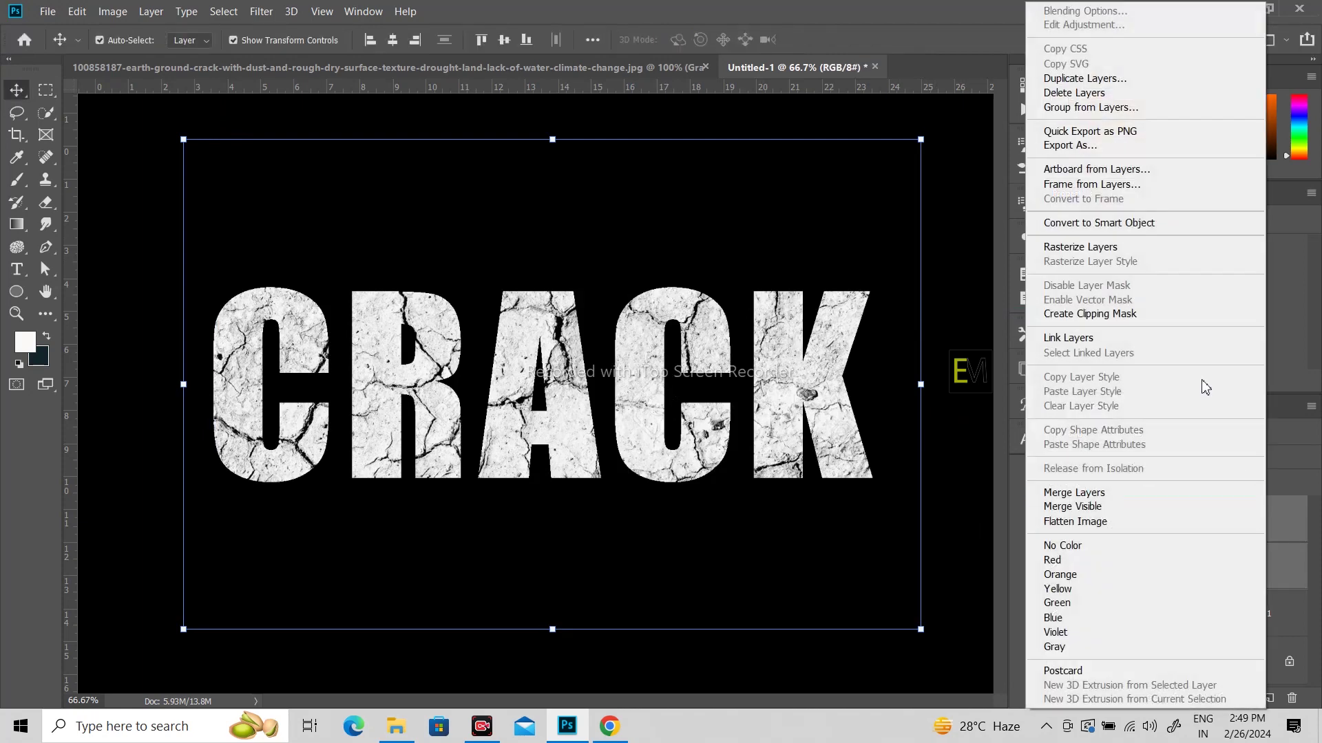
click(1094, 229)
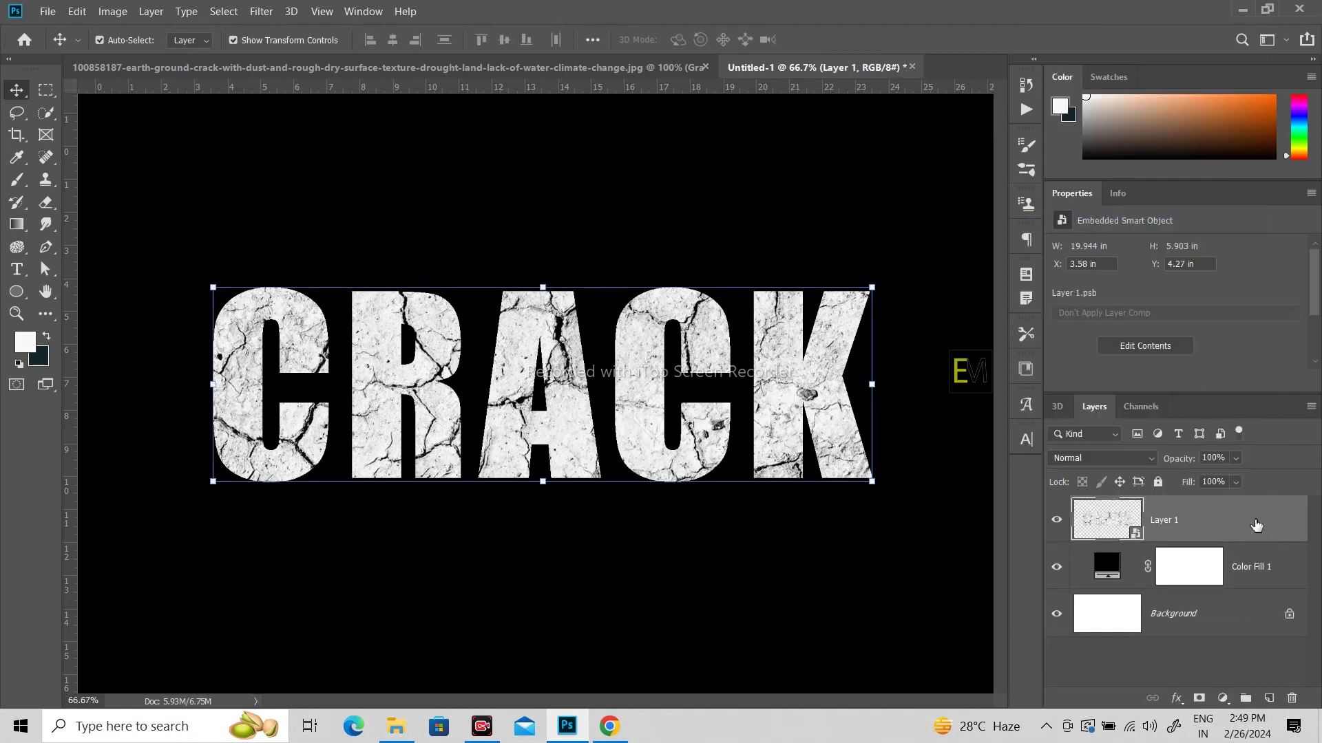
right_click(1256, 525)
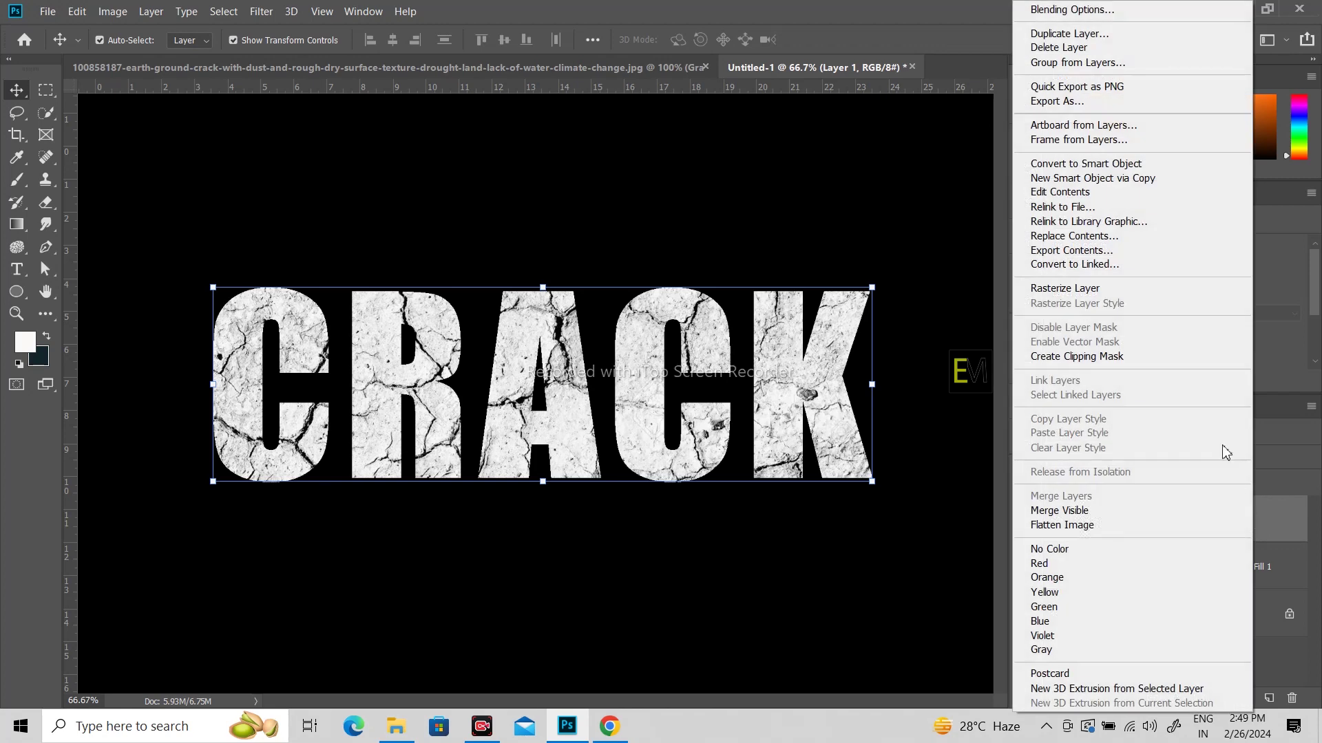
click(1060, 289)
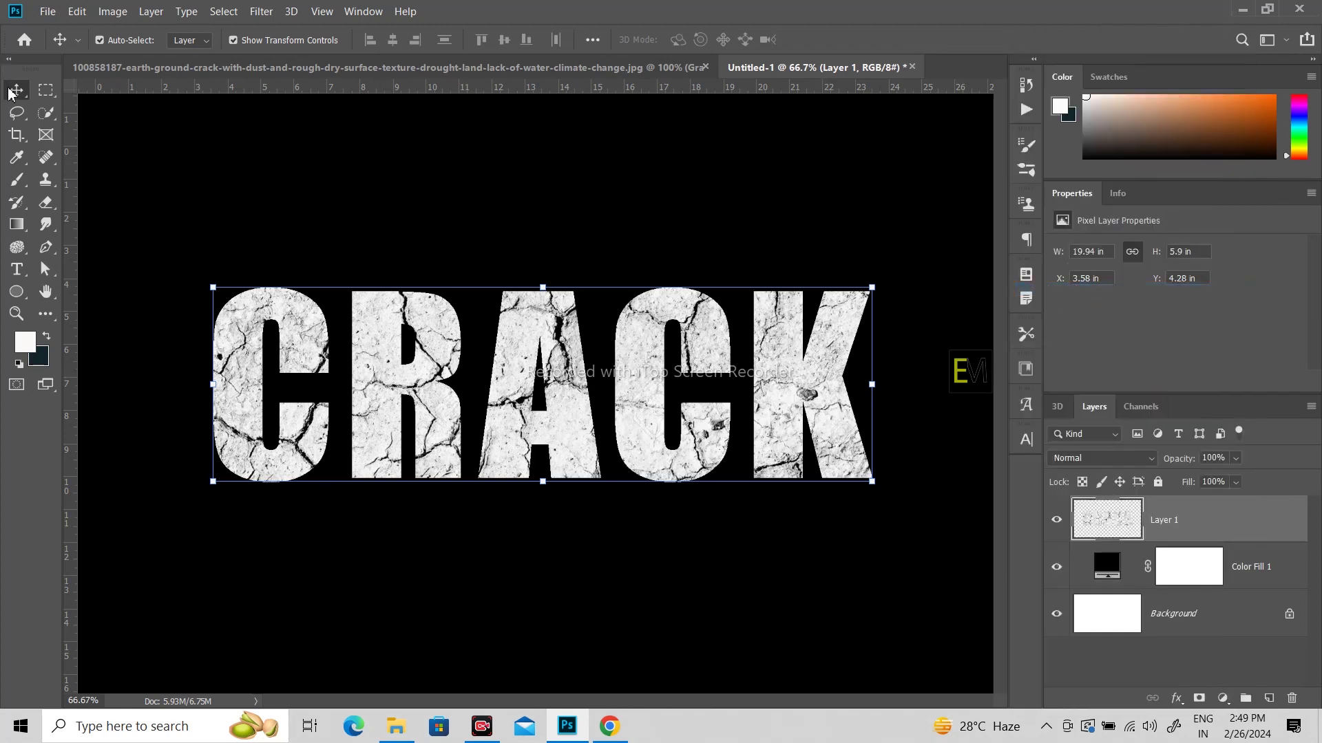
- Outline the fragment in the lower arm of the letter C along its crack with the Lasso tool
click(249, 185)
scroll(285, 416, up, 5)
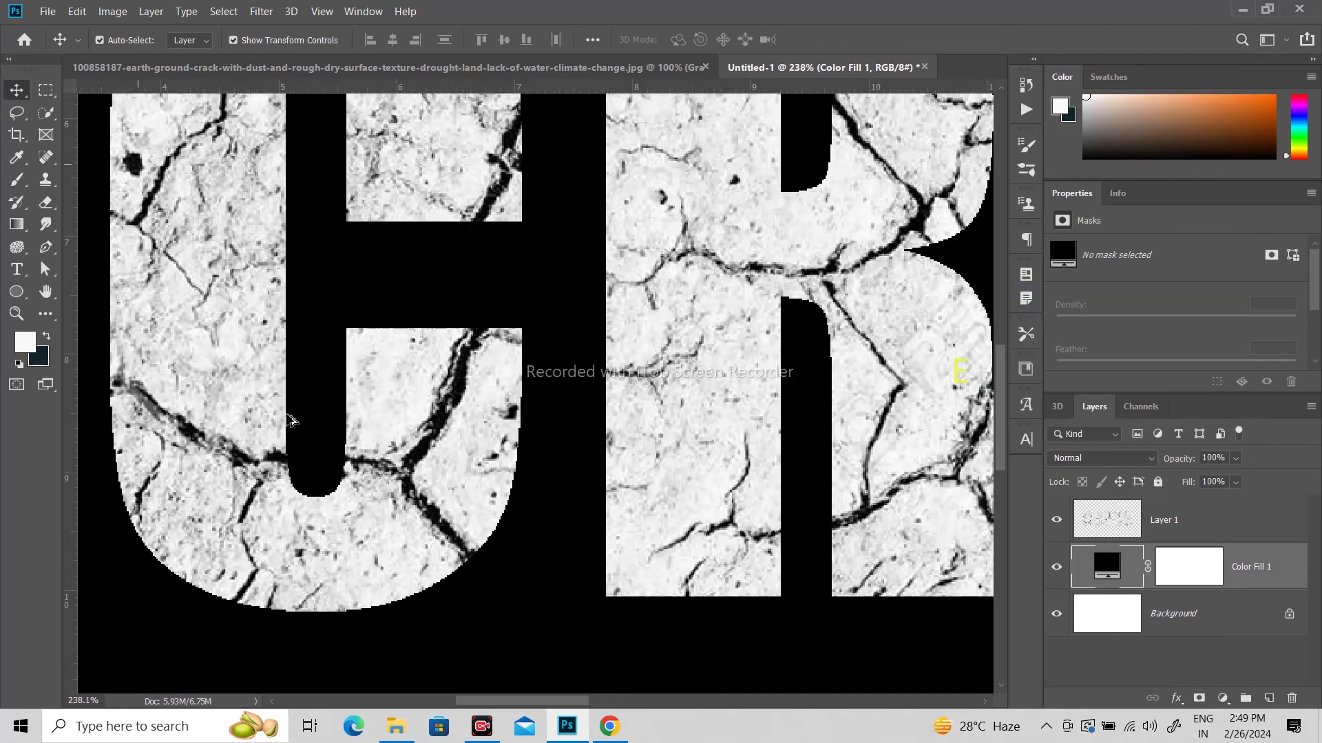
scroll(289, 420, down, 3)
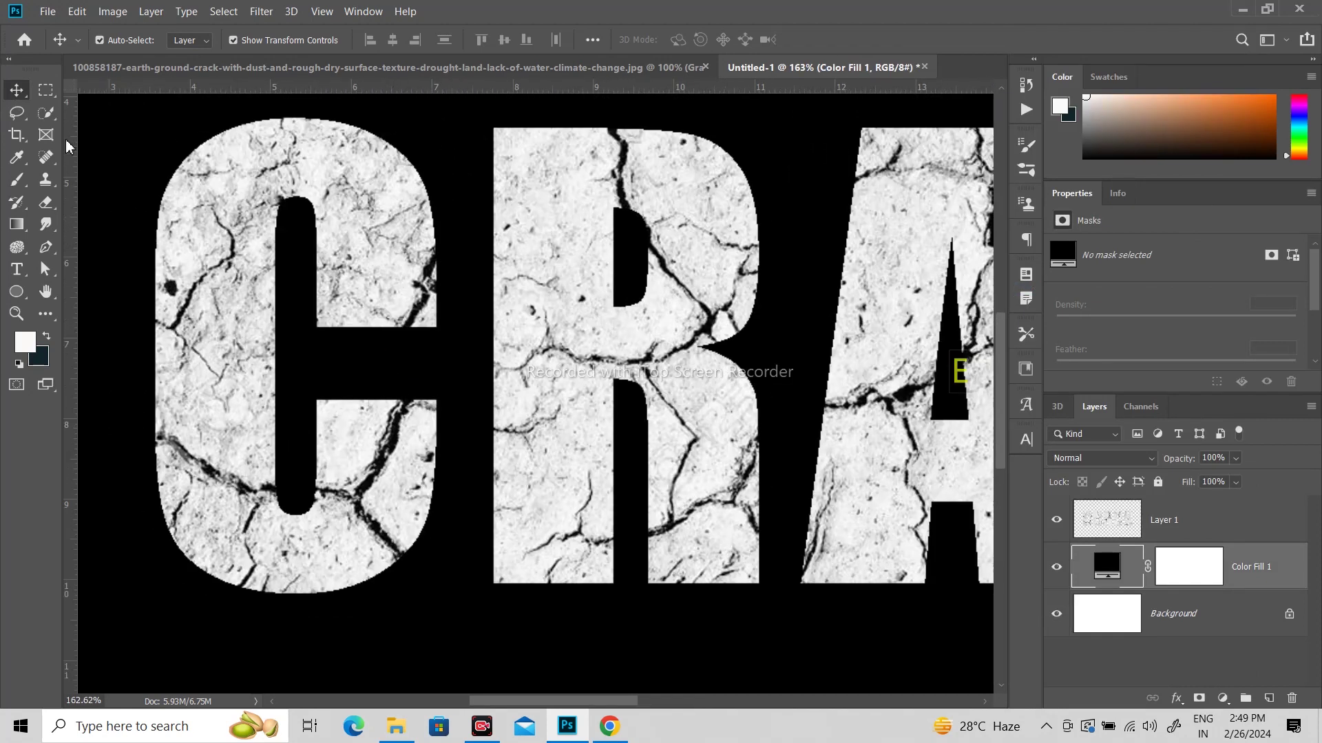
click(18, 112)
mouse_move(305, 379)
mouse_down()
mouse_move(290, 451)
mouse_move(309, 487)
mouse_move(355, 492)
mouse_move(388, 454)
mouse_move(402, 385)
mouse_move(303, 379)
mouse_up()
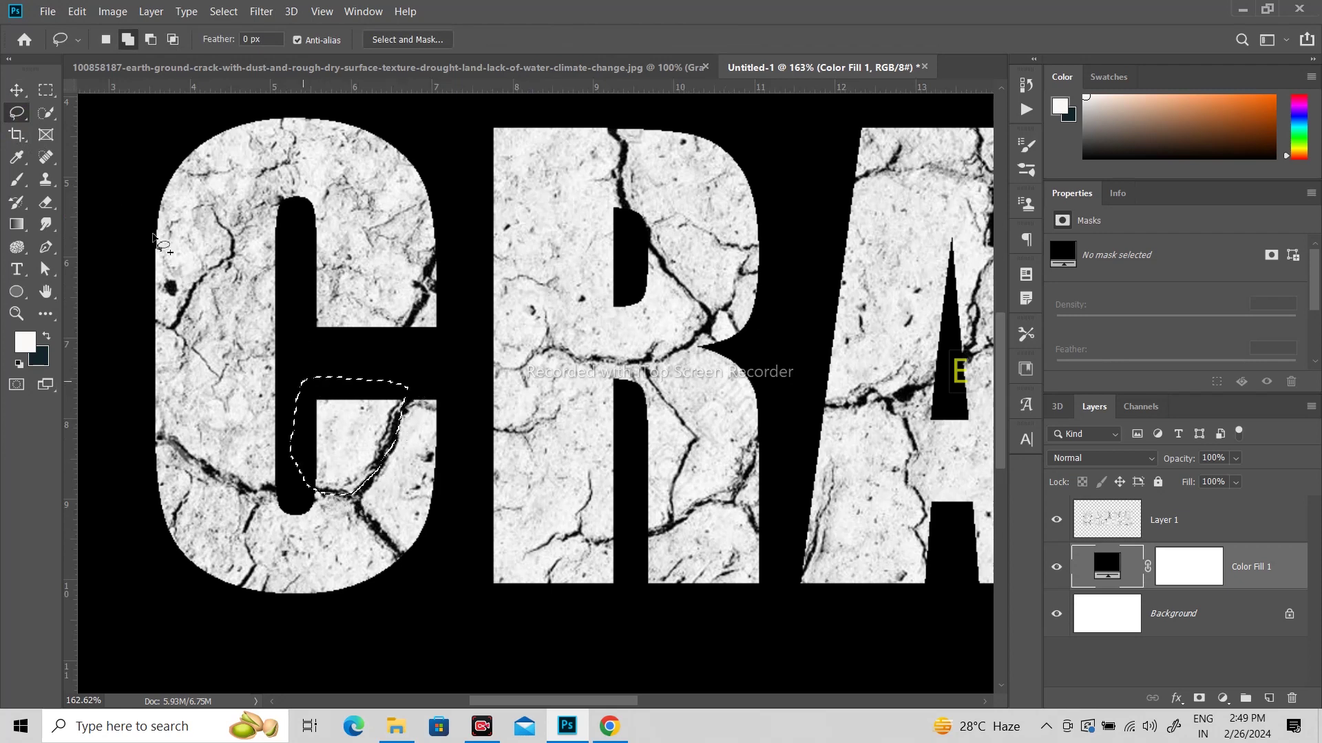
key(v)
drag(335, 461, 324, 439)
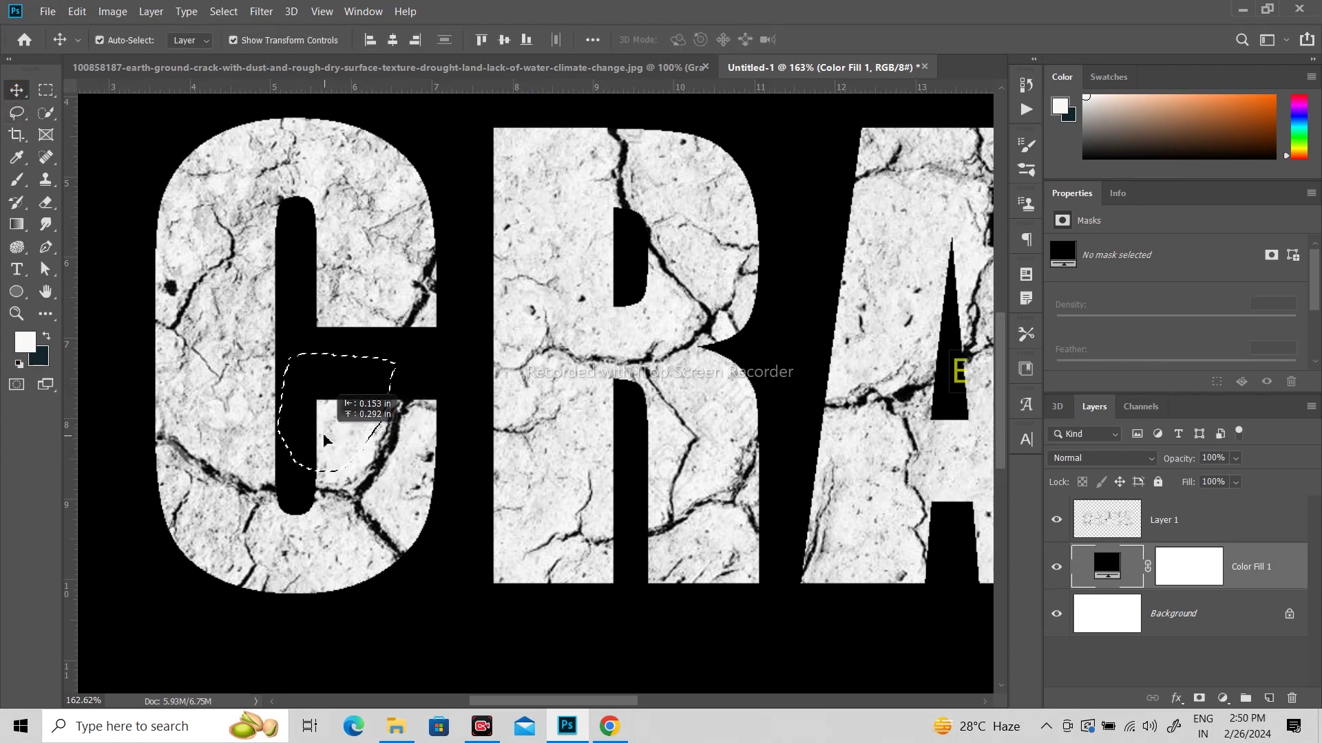
key(ctrl+z)
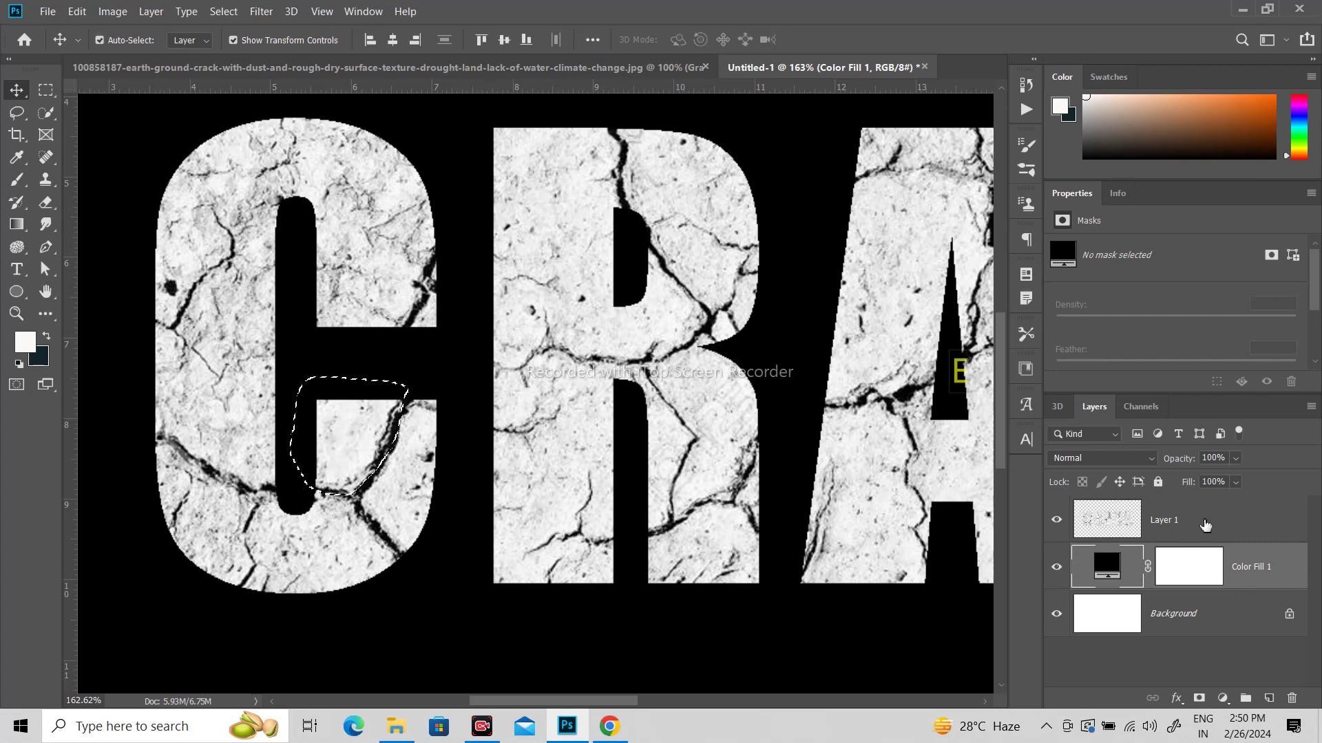
- Move the selected lower-arm fragment of the C slightly up and left on Layer 1, and clear the selection
click(1204, 525)
drag(350, 458, 365, 390)
key(ctrl+d)
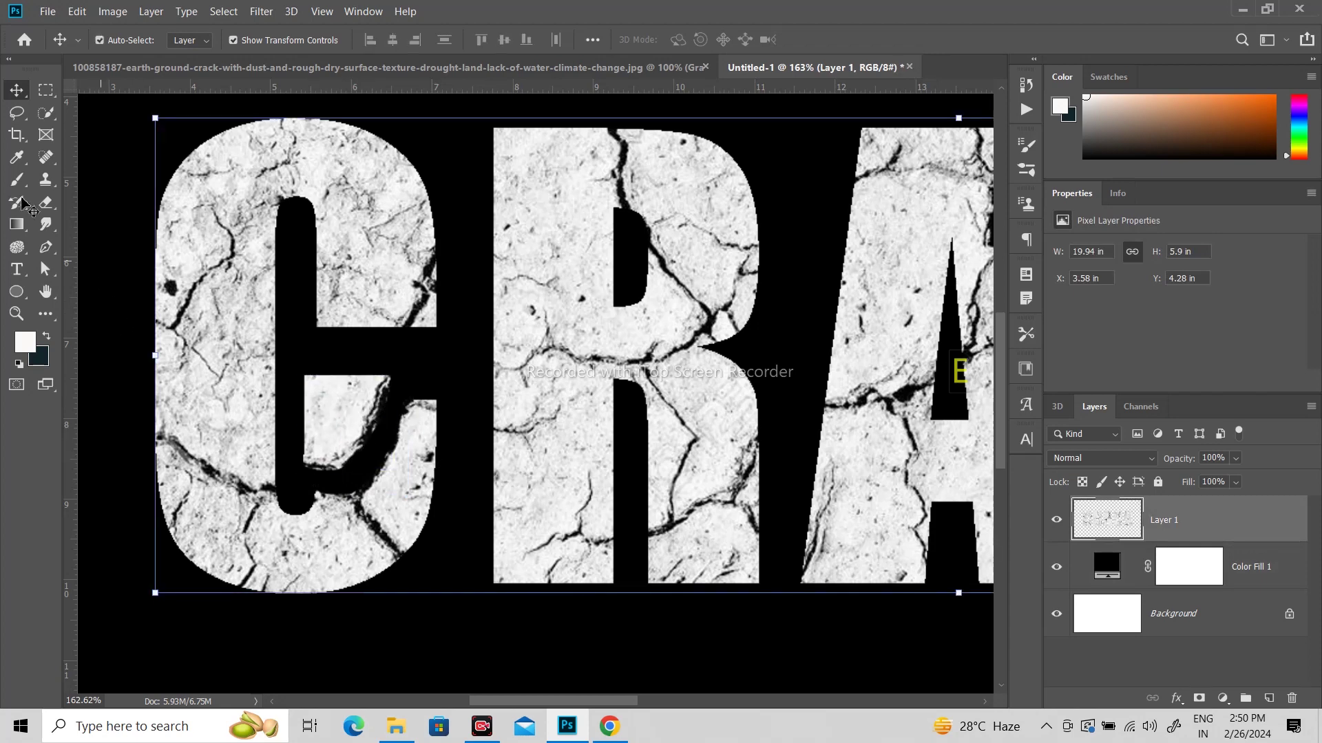
- Lasso the upper-left fragment of the letter C along its crack and move it outward, up and to the left
click(18, 111)
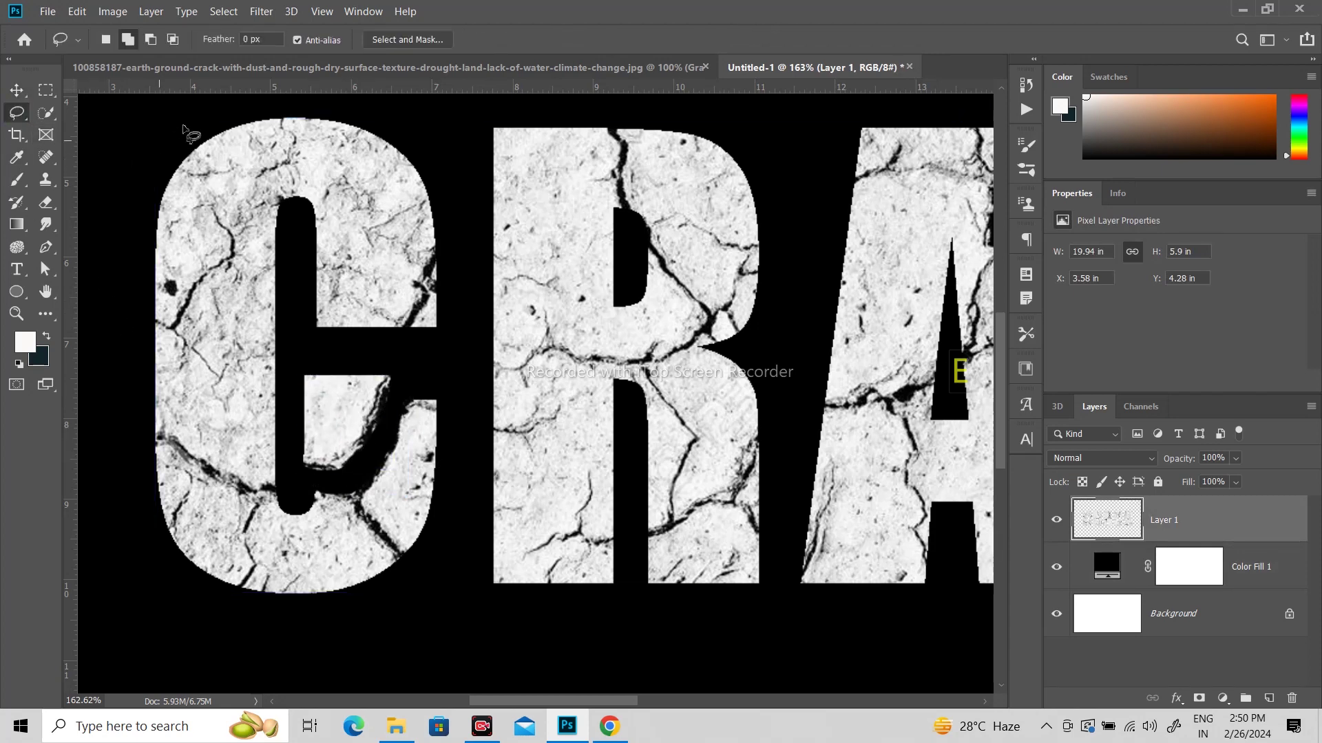
mouse_move(205, 192)
mouse_down()
mouse_move(187, 129)
mouse_move(223, 228)
mouse_up()
click(207, 214)
click(183, 133)
drag(214, 213, 228, 235)
mouse_move(197, 285)
mouse_down()
mouse_move(181, 314)
mouse_move(141, 265)
mouse_move(167, 157)
mouse_move(187, 136)
mouse_up()
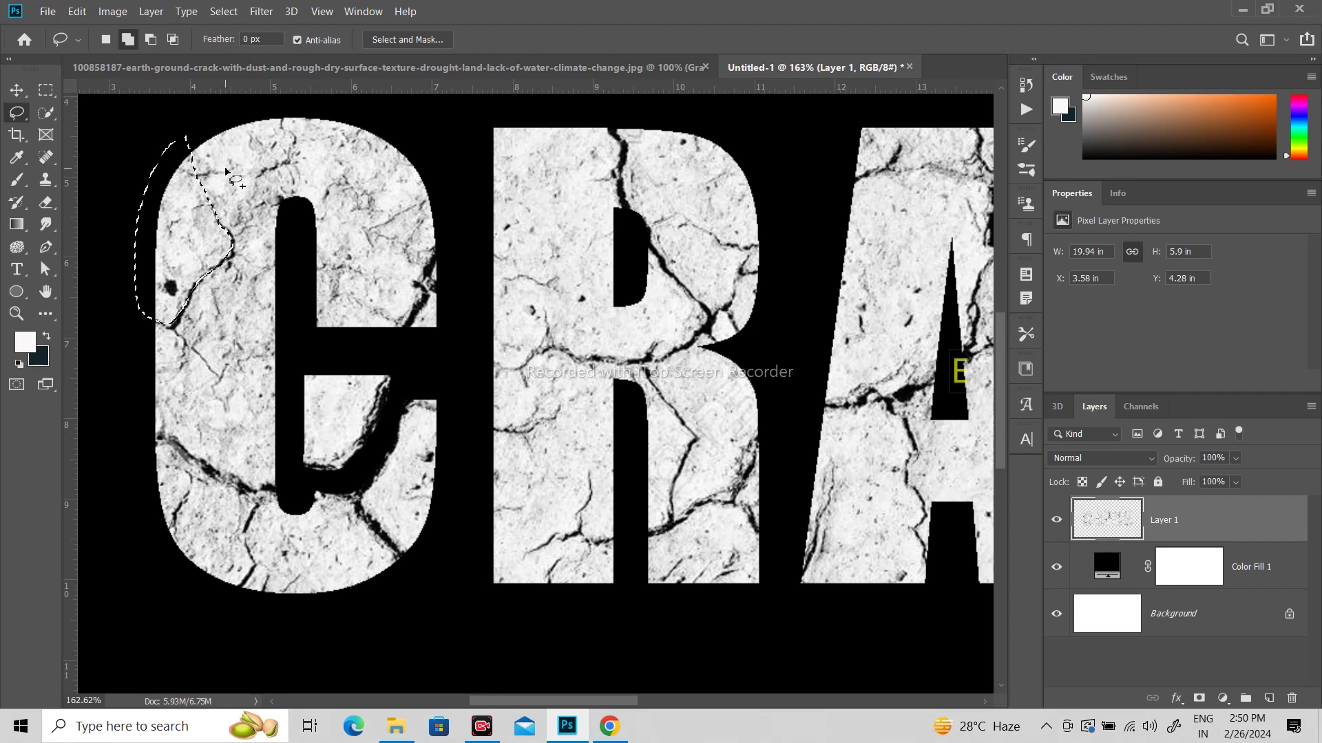
click(15, 92)
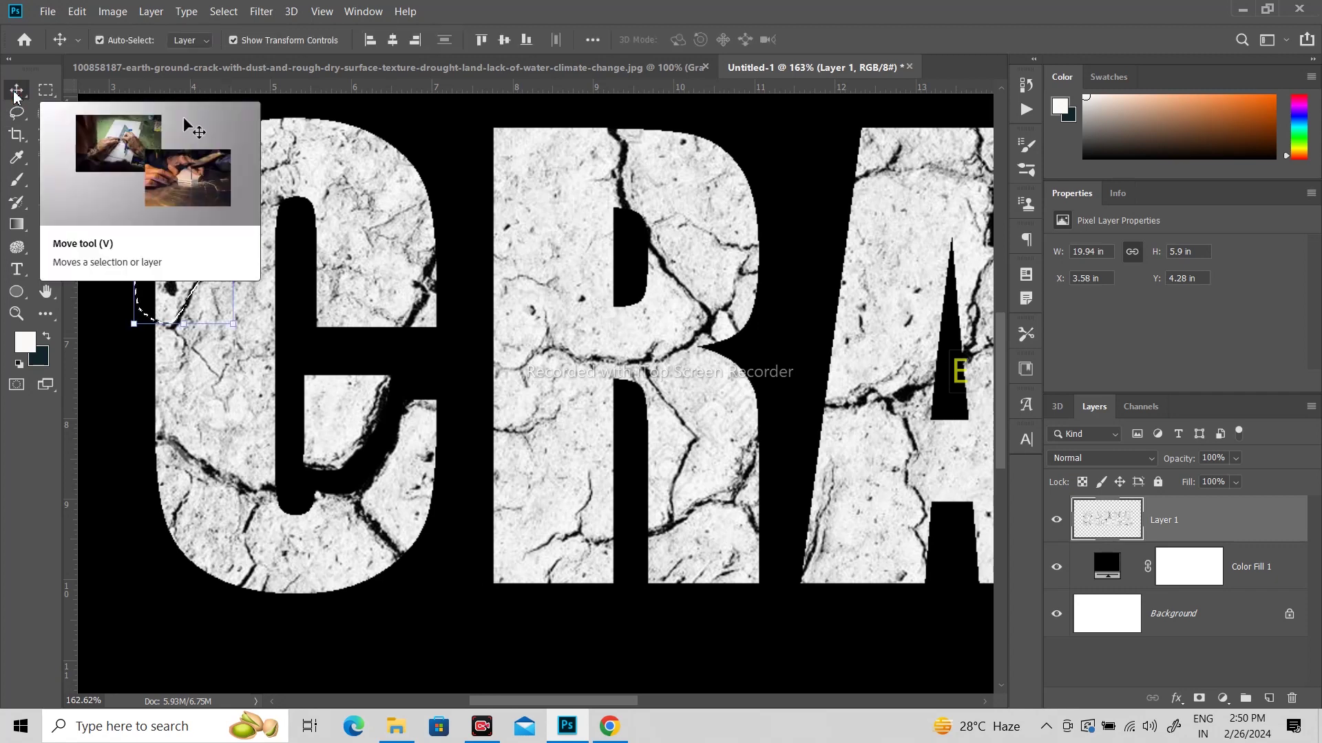
mouse_move(187, 251)
mouse_down()
mouse_move(135, 230)
mouse_move(145, 227)
mouse_up()
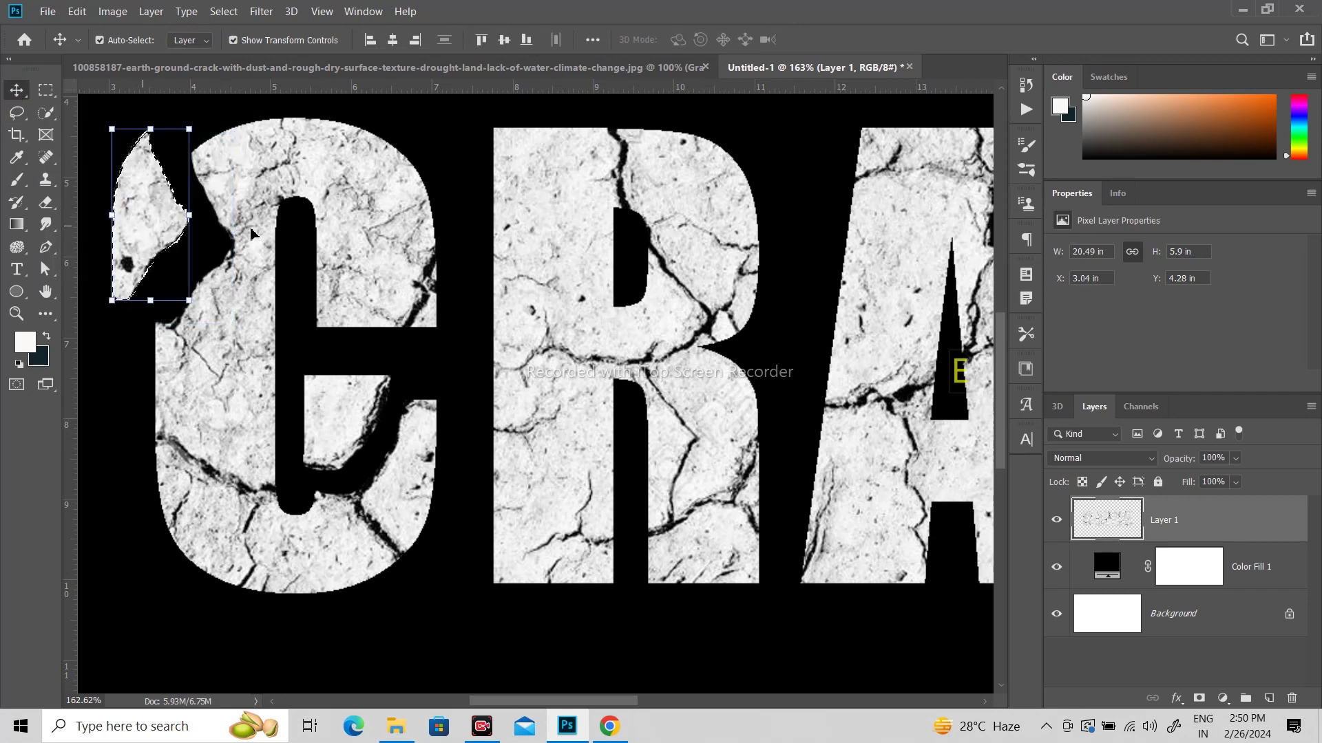
- Clear the selection and turn off Auto-Select for the Move tool
key(ctrl+d)
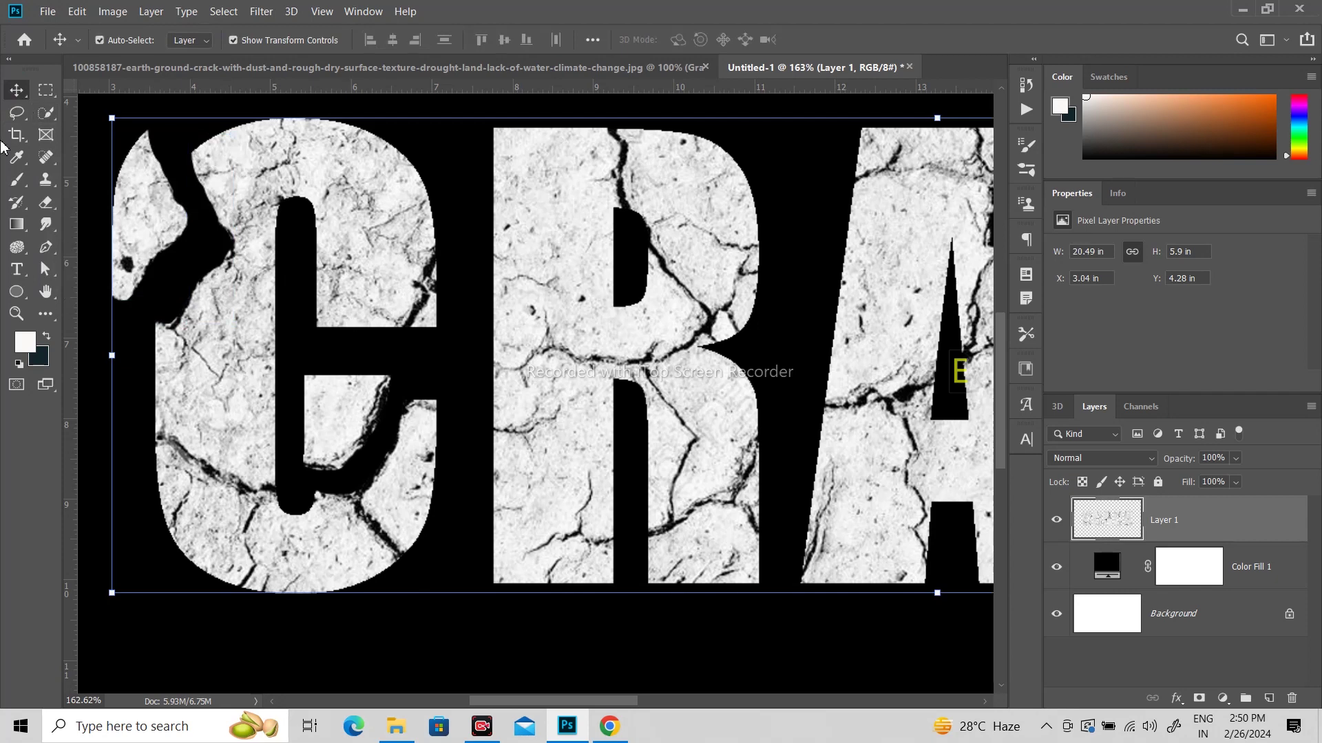
click(100, 40)
- Lasso the bottom-centre fragment of the first letter C along its cracks, and move it straight down out of the letter
scroll(407, 268, down, 3)
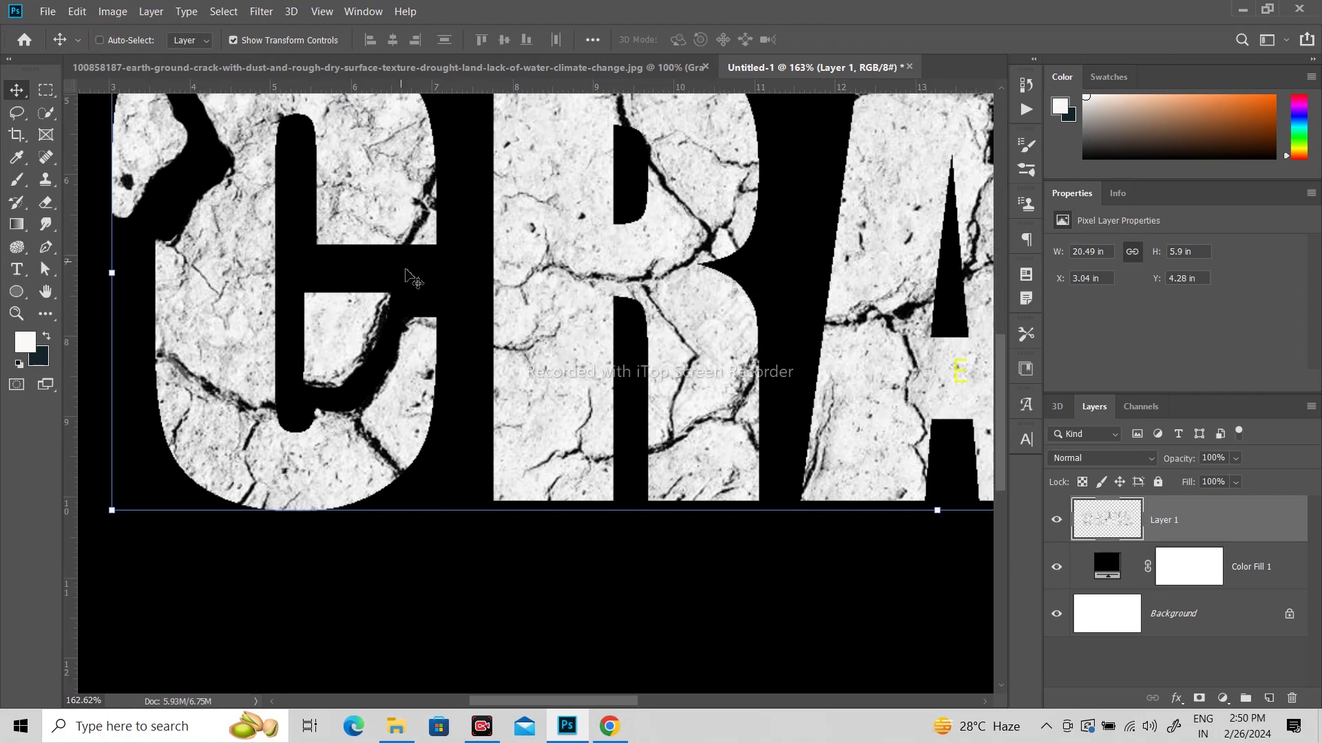
scroll(408, 276, down, 2)
click(17, 113)
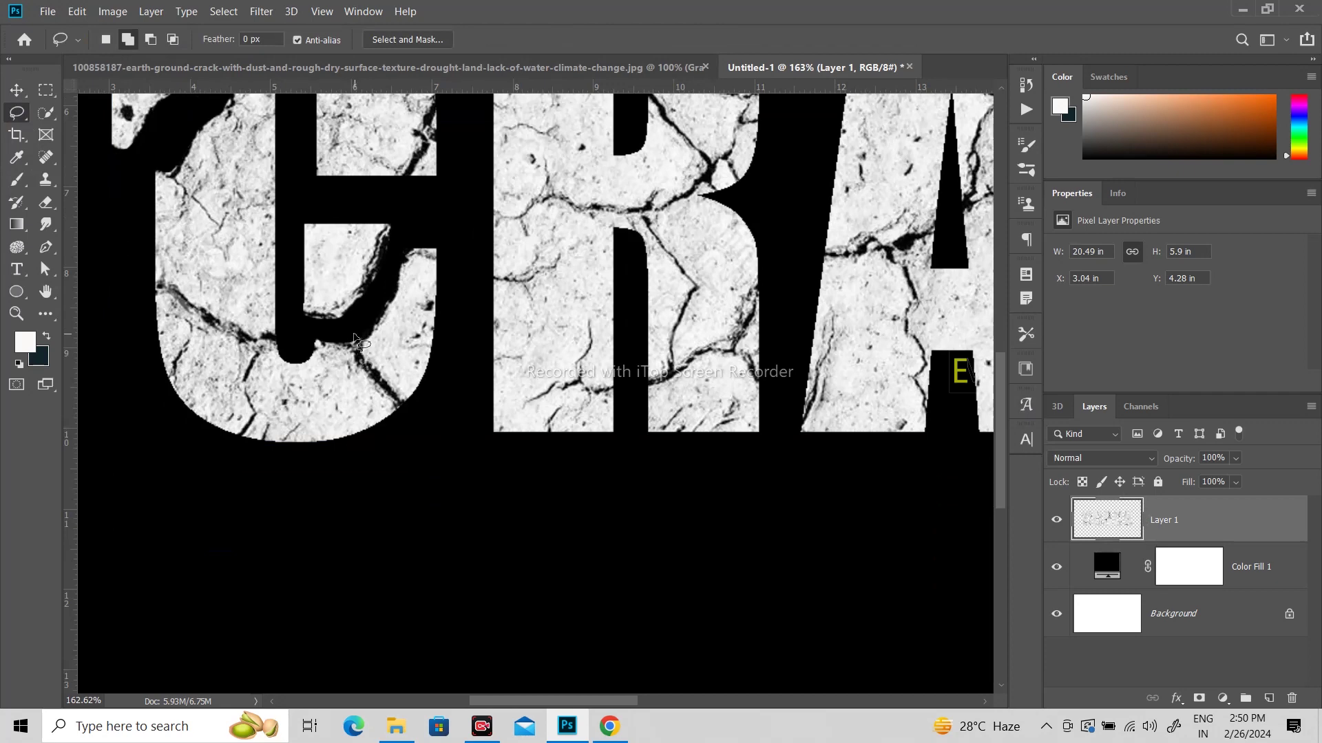
mouse_move(362, 364)
mouse_down()
mouse_move(401, 401)
mouse_move(399, 433)
mouse_move(368, 456)
mouse_move(327, 466)
mouse_move(226, 452)
mouse_move(251, 418)
mouse_move(247, 375)
mouse_move(281, 335)
mouse_move(356, 337)
mouse_up()
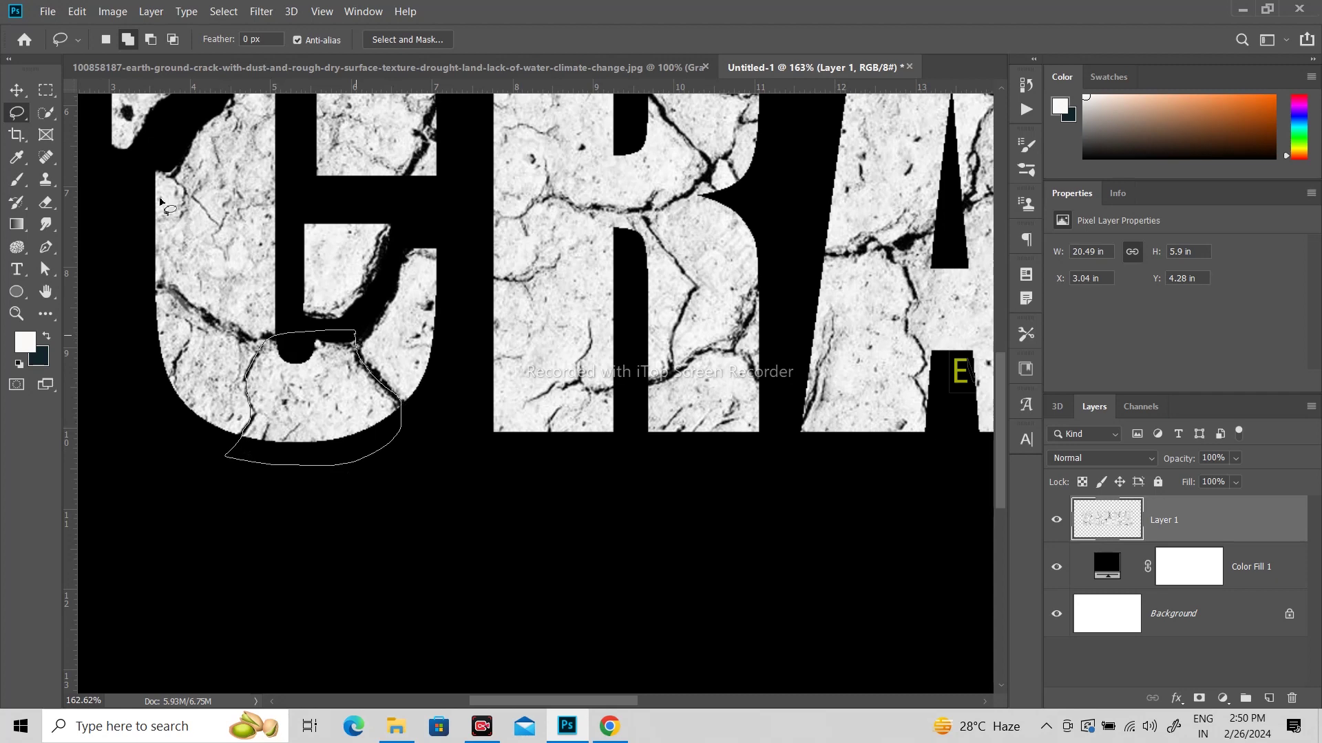
click(16, 90)
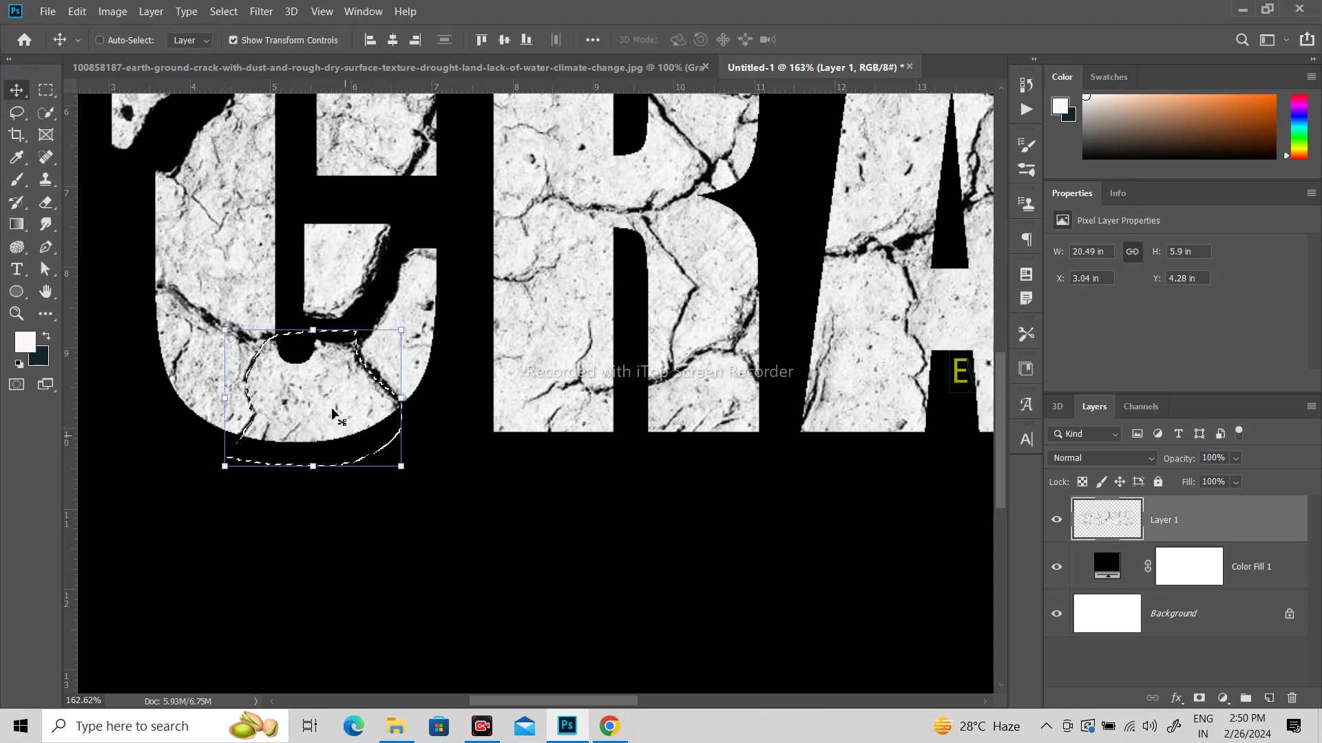
drag(332, 413, 334, 508)
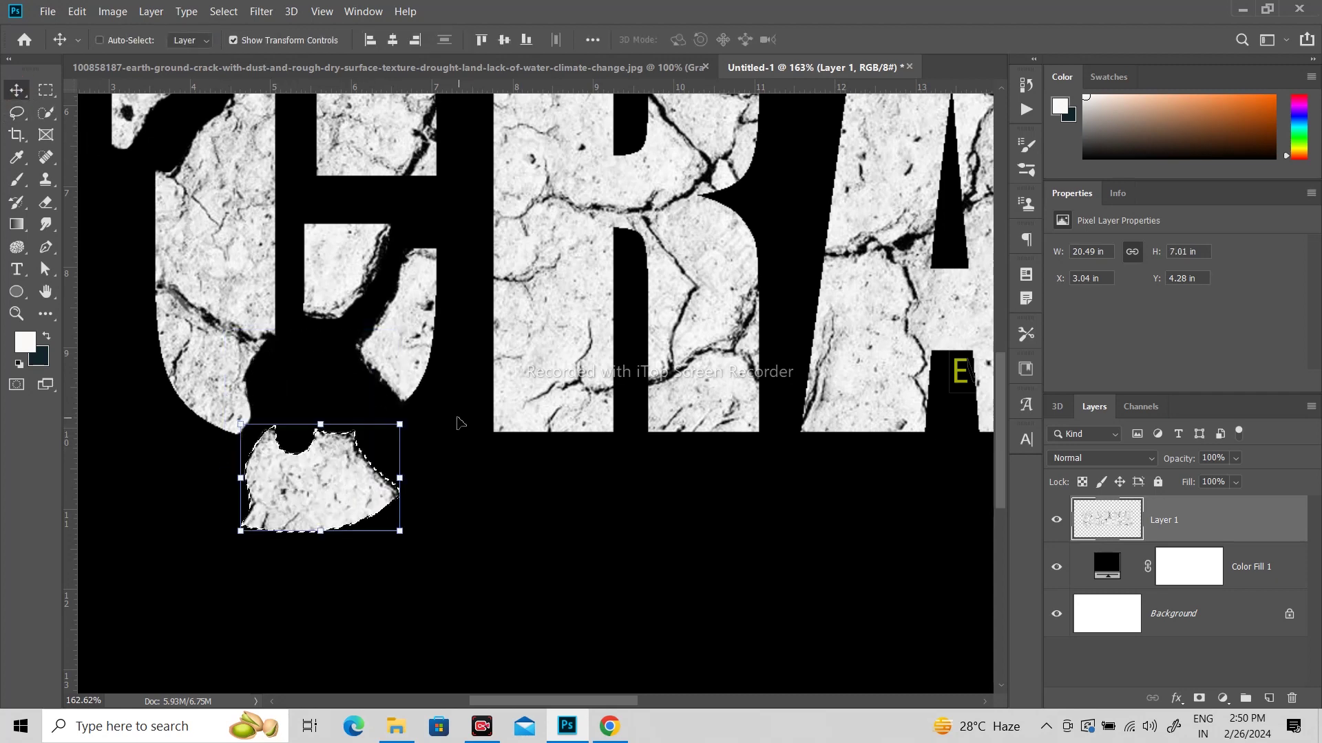
key(ctrl+d)
- Lasso the upper-right bowl fragment of the letter R along its crack, and move it outward, up and to the right
scroll(482, 430, down, 3)
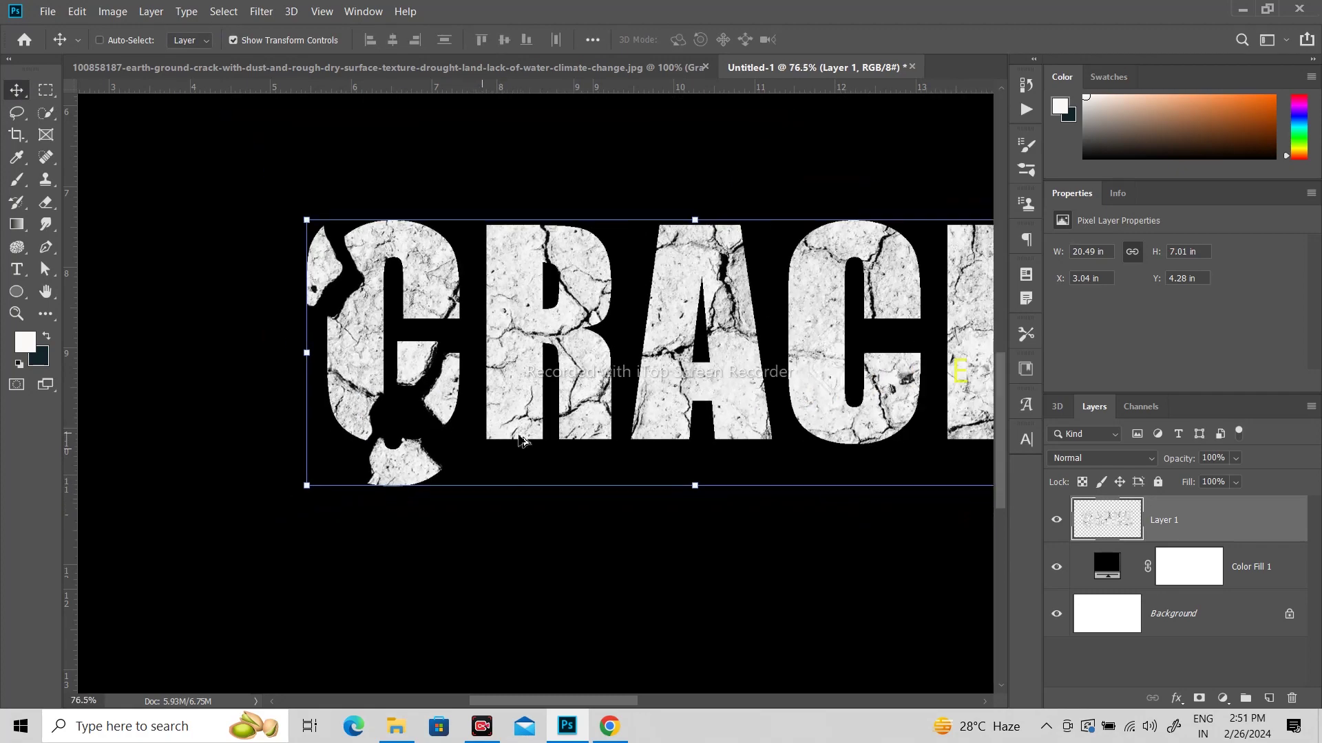
scroll(520, 441, down, 2)
scroll(351, 356, up, 5)
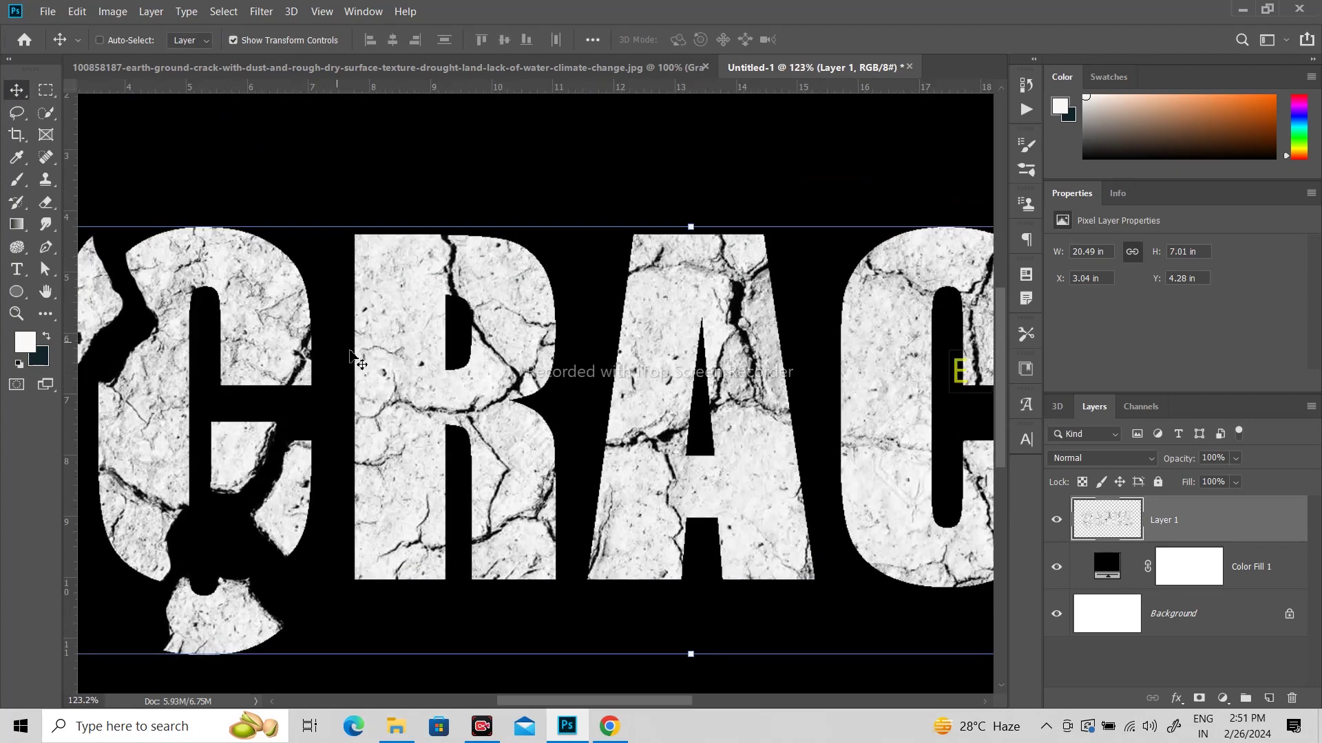
drag(411, 285, 372, 257)
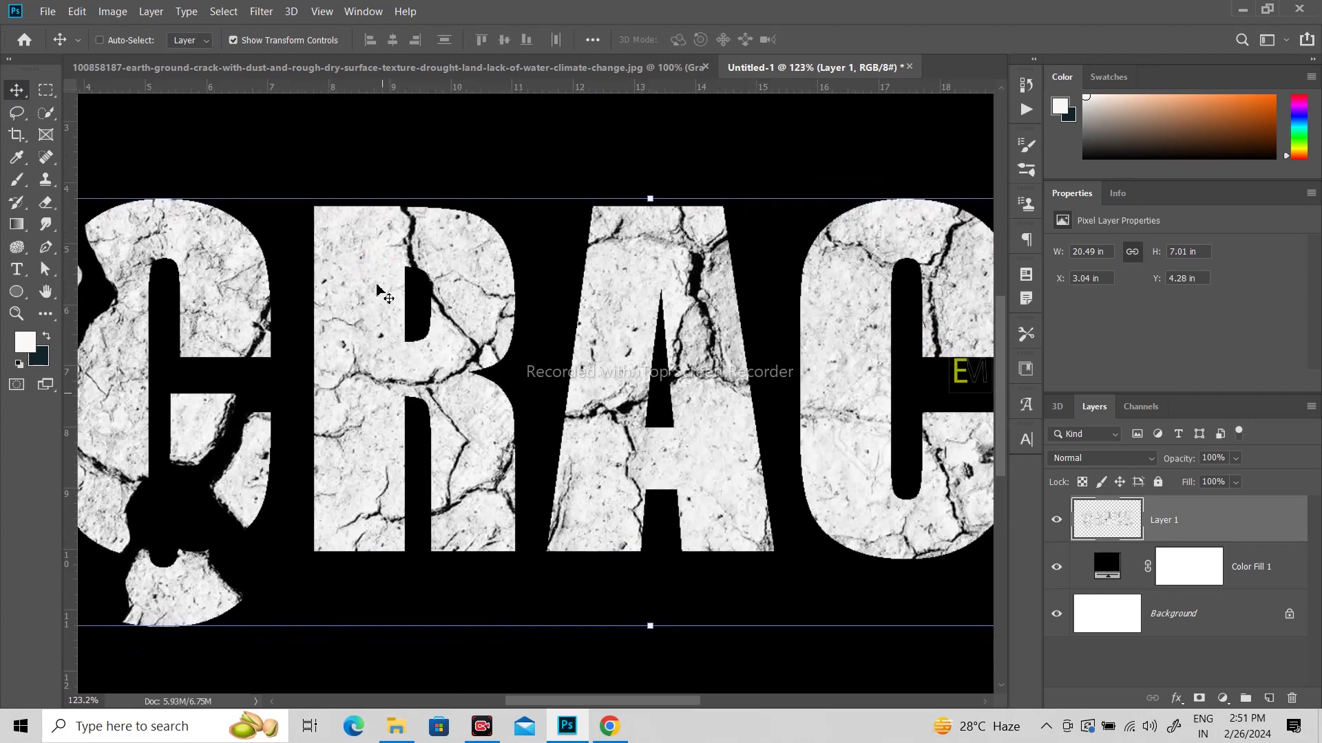
click(17, 112)
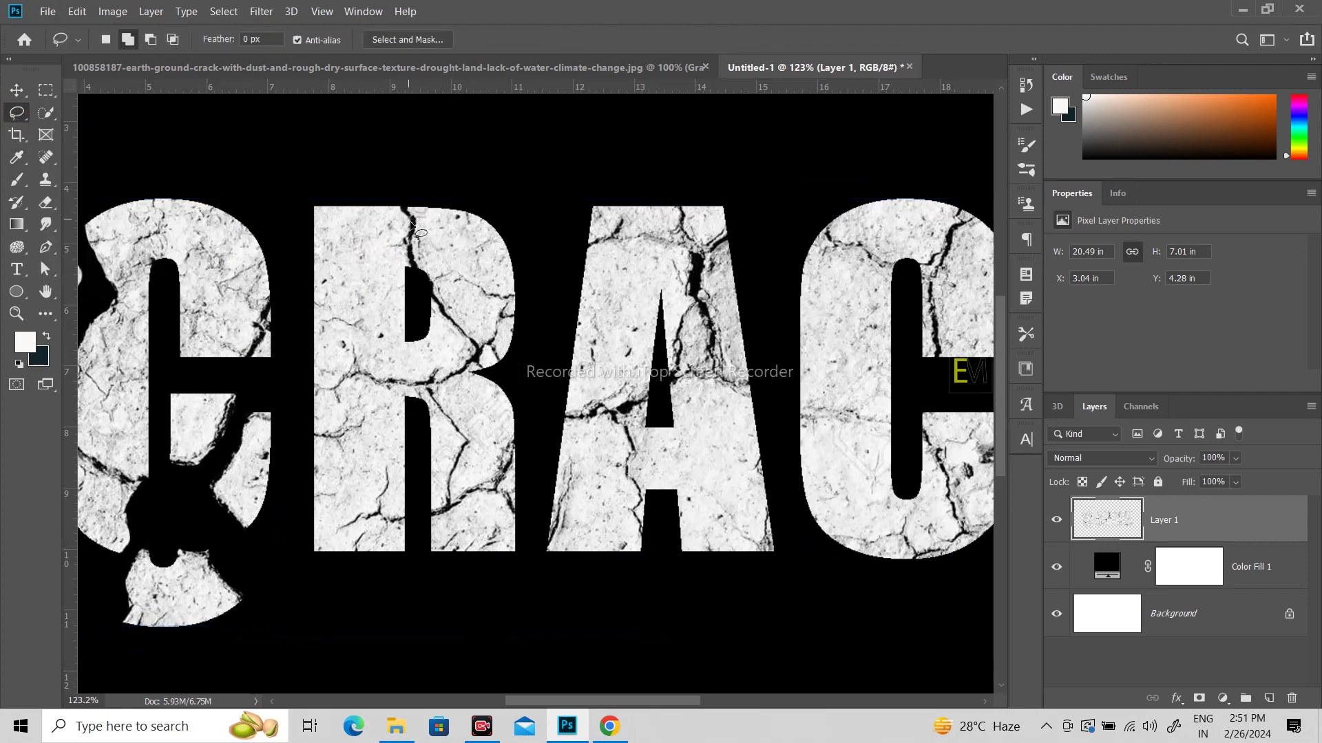
drag(406, 186, 433, 298)
mouse_move(475, 348)
mouse_down()
mouse_move(522, 341)
mouse_move(547, 244)
mouse_move(518, 193)
mouse_move(406, 190)
mouse_up()
click(16, 89)
drag(493, 278, 519, 238)
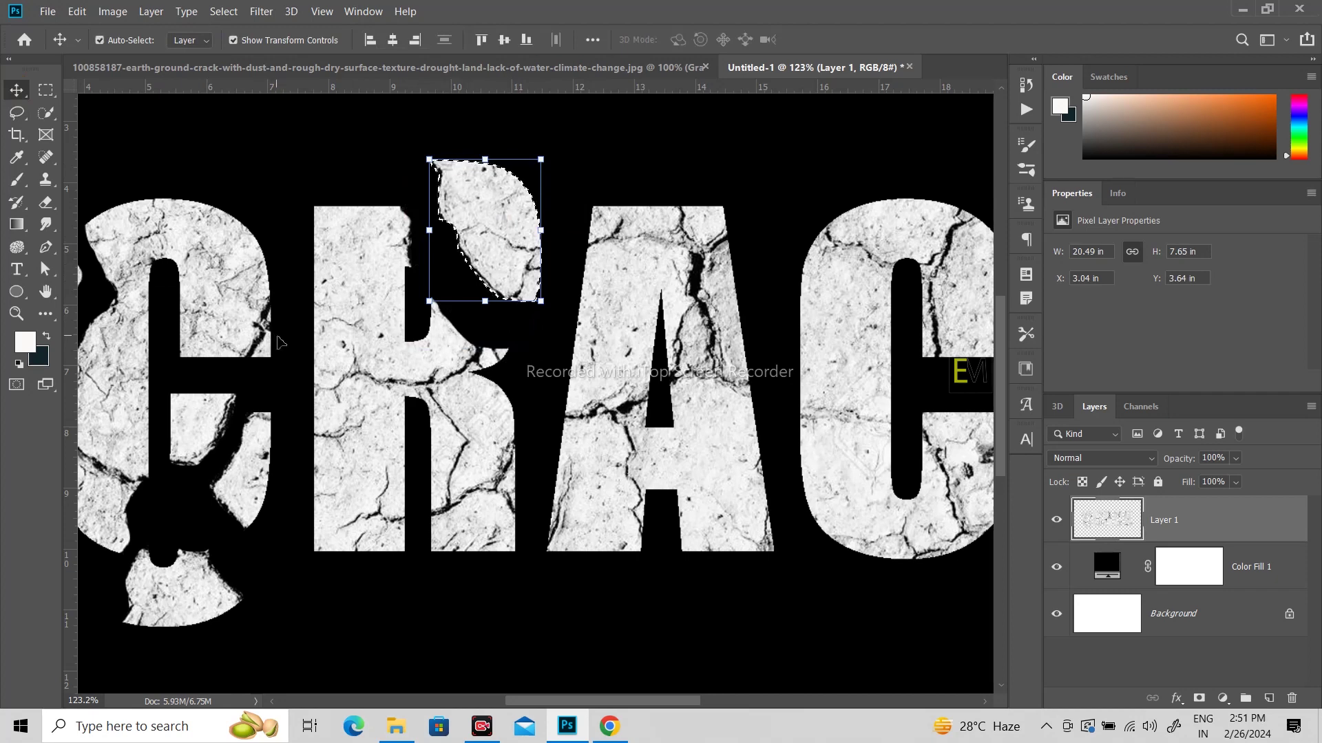
key(ctrl+d)
- Lasso the foot of the letter R's right leg below the crack, and move it down away from the letter
click(16, 112)
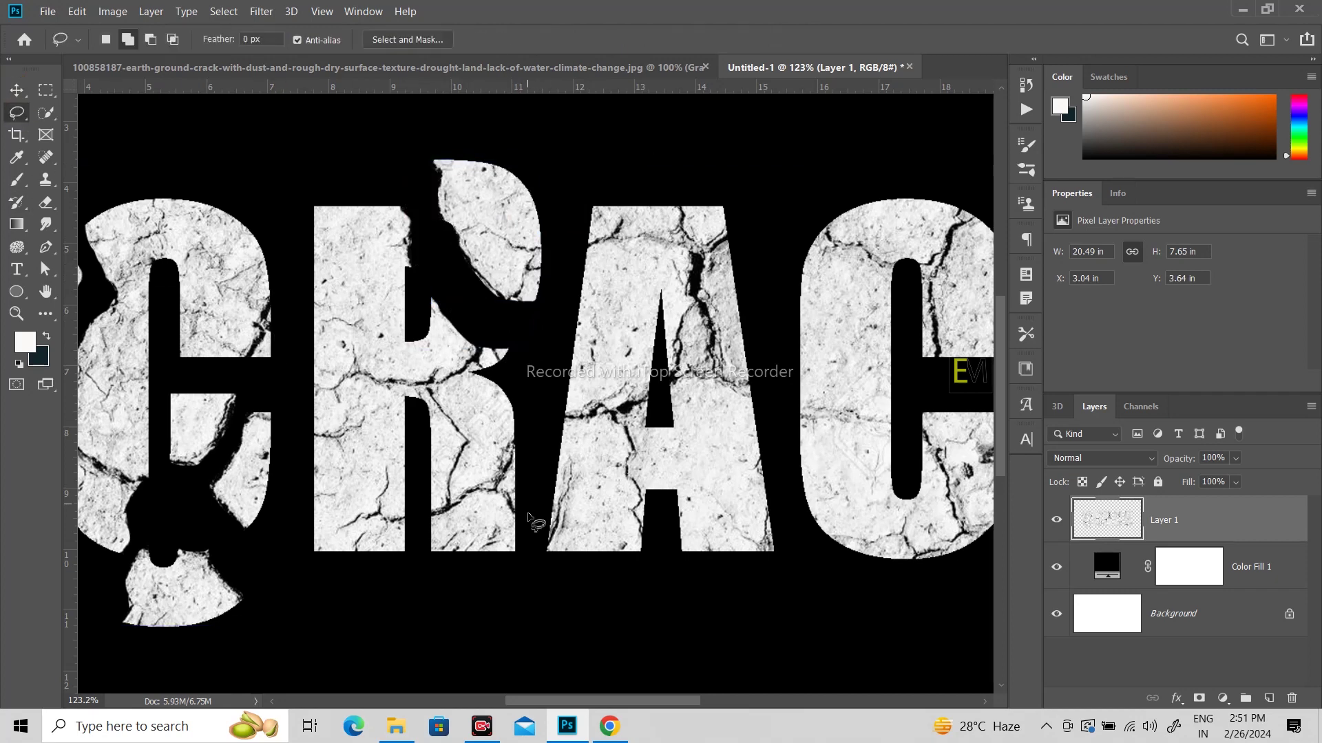
mouse_move(524, 516)
mouse_down()
mouse_move(484, 489)
mouse_move(428, 514)
mouse_move(438, 571)
mouse_move(496, 577)
mouse_move(527, 552)
mouse_move(525, 517)
mouse_move(479, 582)
mouse_up()
key(v)
key(ctrl+d)
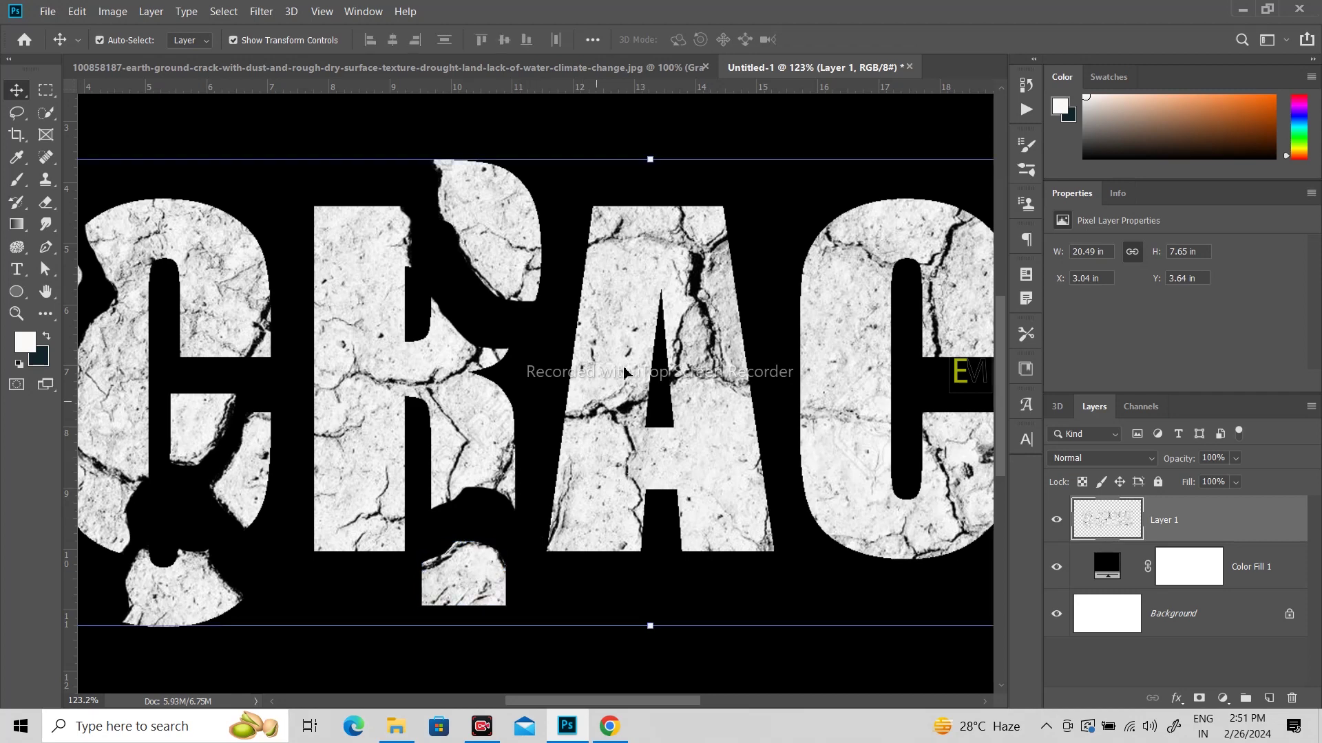
- Lasso the narrow upper-right strip of the letter A along its crack, and move it up and slightly right
drag(704, 295, 599, 317)
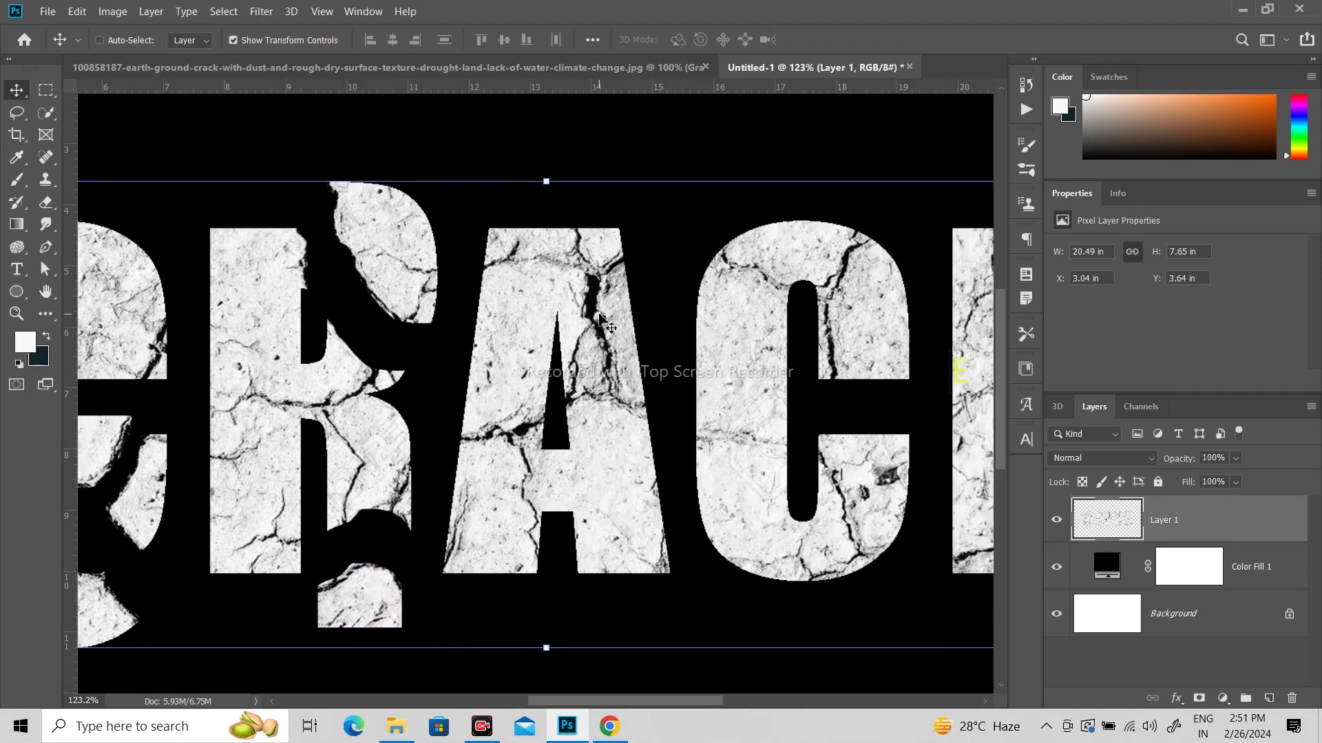
click(17, 113)
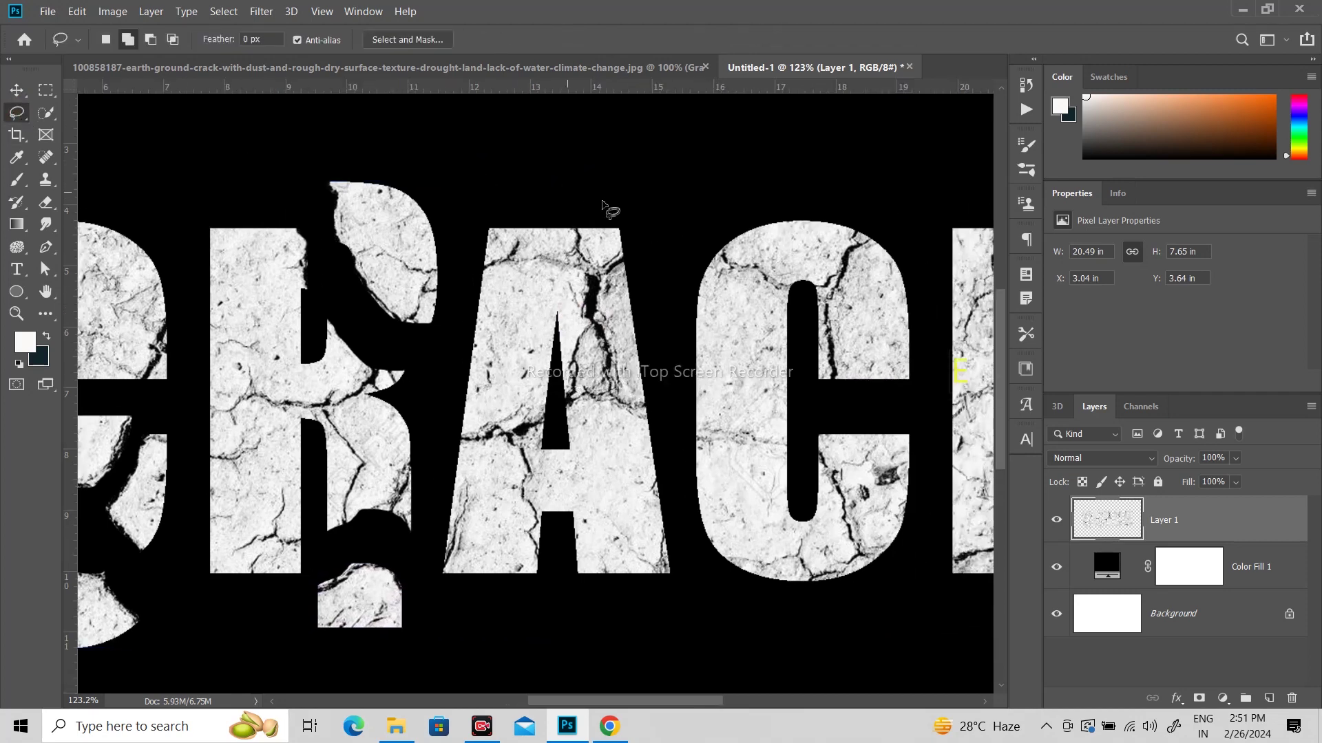
drag(570, 194, 589, 273)
mouse_move(591, 304)
mouse_down()
mouse_move(613, 390)
mouse_move(657, 393)
mouse_move(658, 236)
mouse_move(615, 198)
mouse_move(573, 205)
mouse_up()
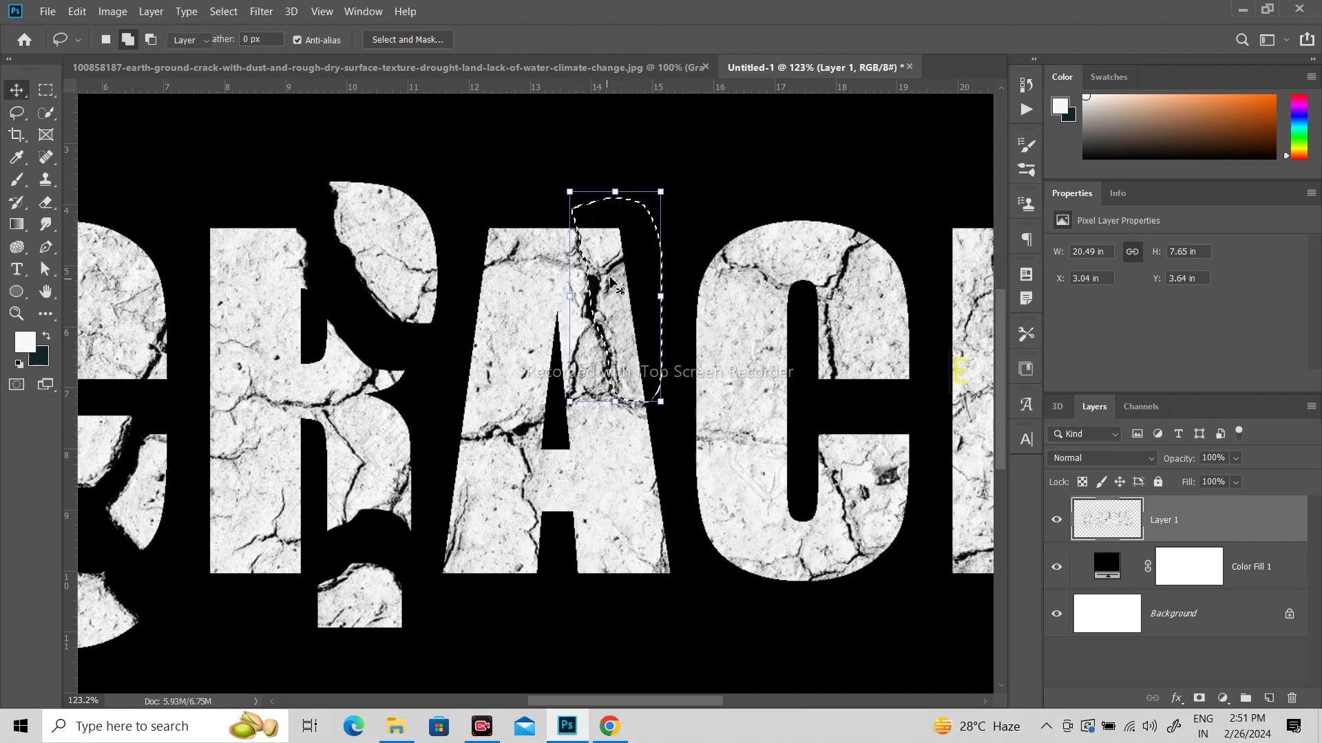
key(v)
drag(638, 373, 652, 309)
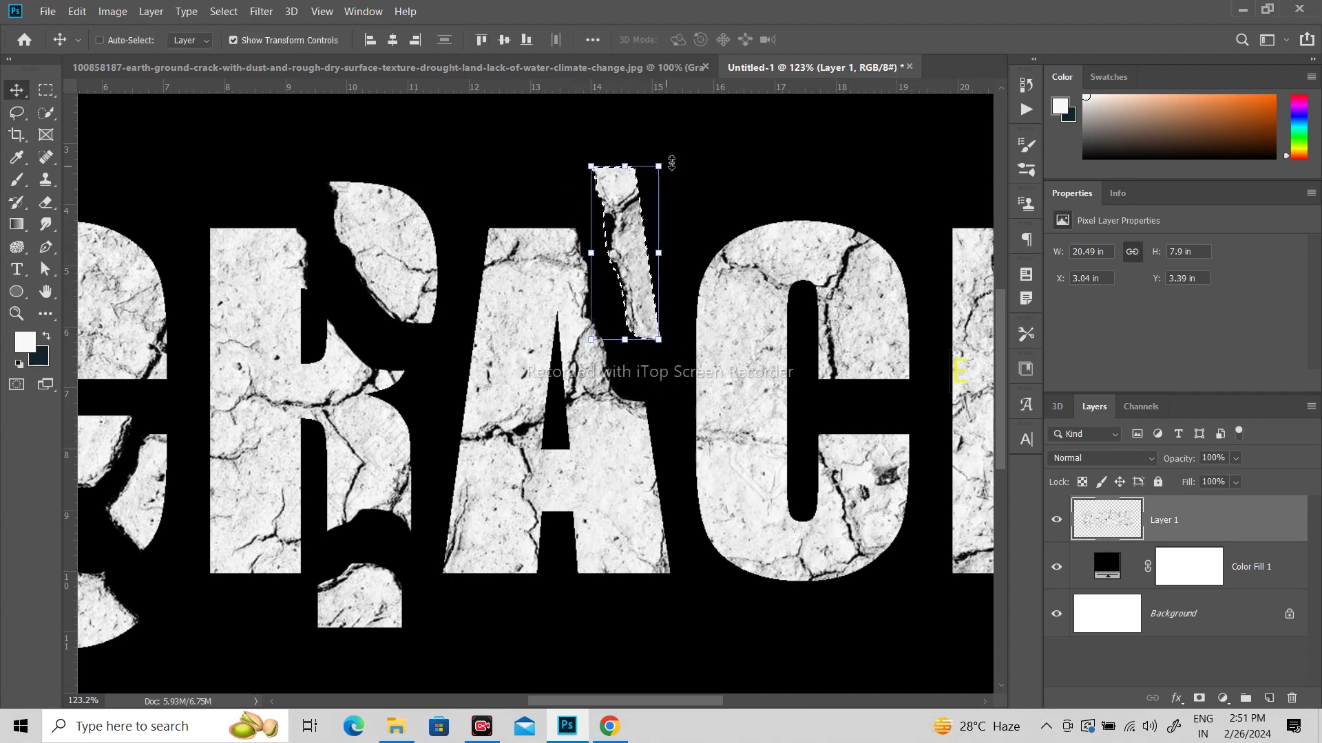
- Rotate the displaced strip of the letter A clockwise by about 11.4 degrees, and clear the selection
drag(676, 157, 697, 166)
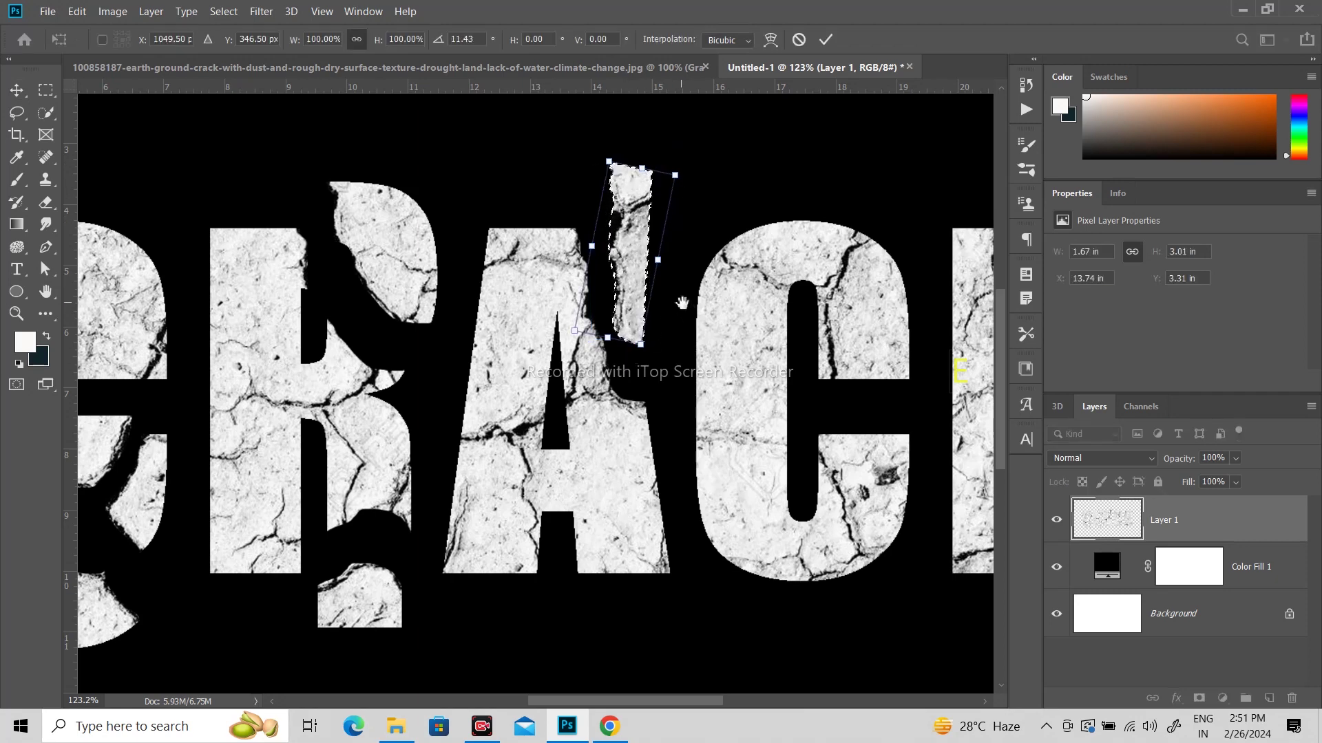
drag(649, 292, 517, 315)
key(Return)
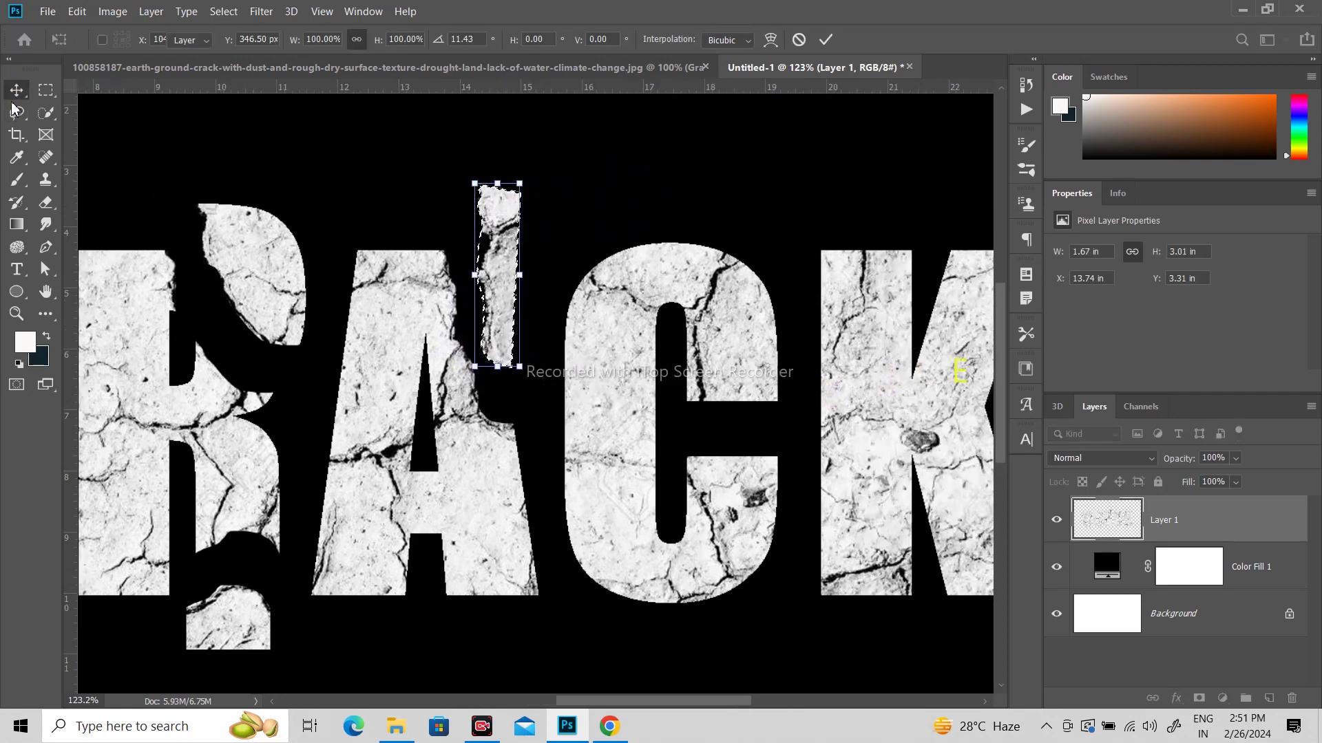
click(17, 112)
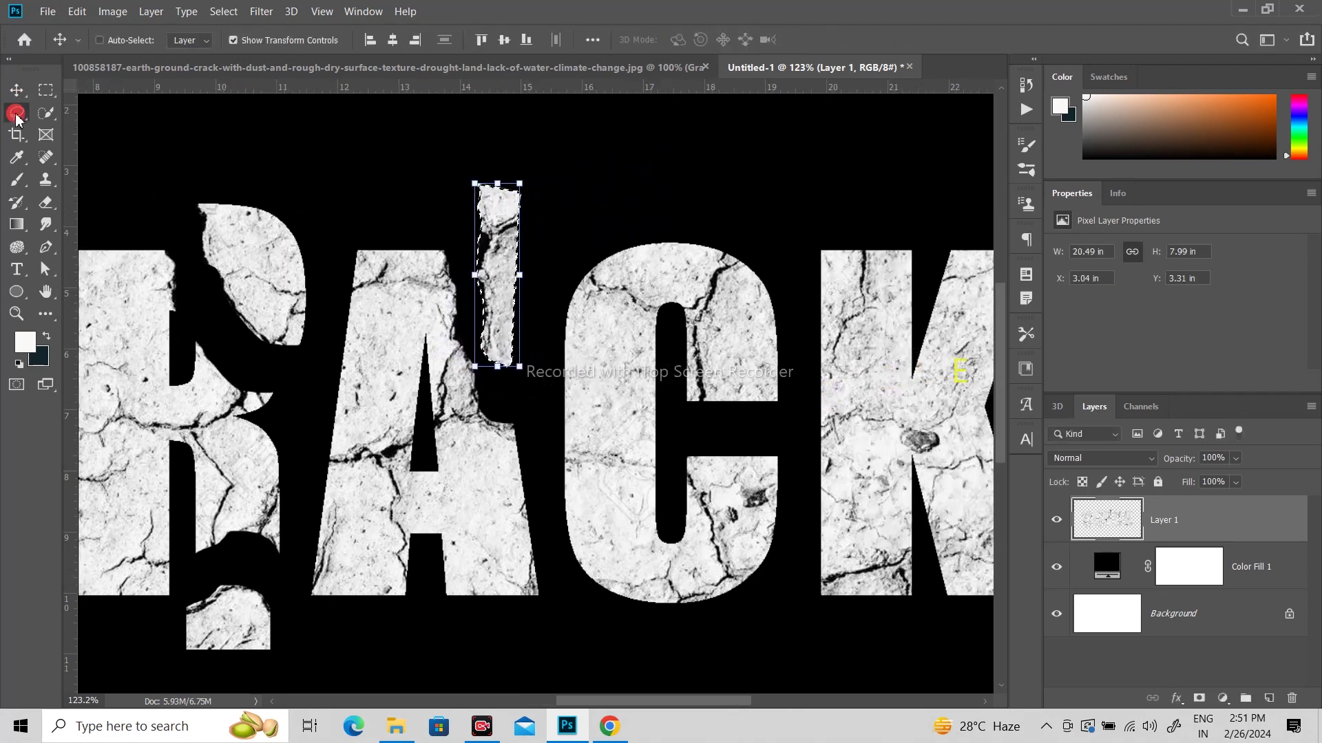
click(680, 287)
- Lasso the lower-right fragment of the second letter C along its crack, and move it slightly up and right
drag(691, 244, 553, 201)
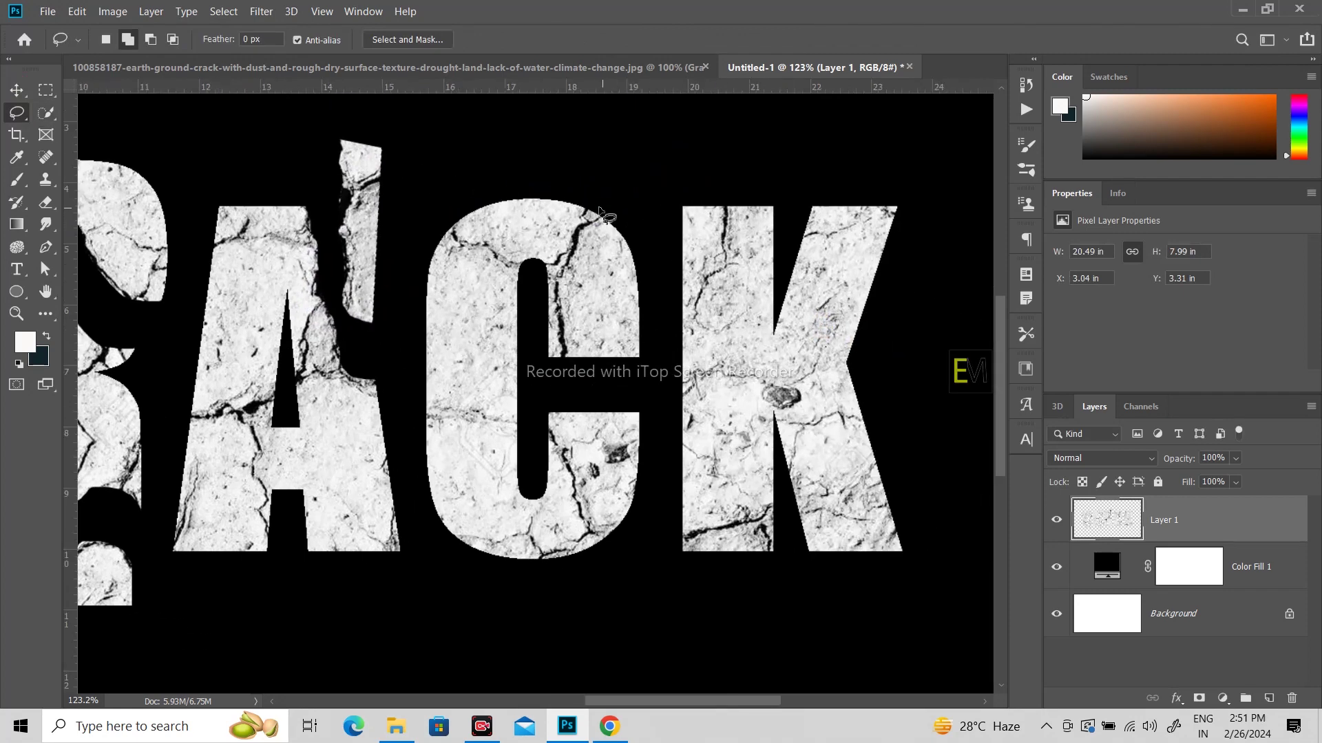
mouse_move(543, 399)
mouse_down()
mouse_move(594, 539)
mouse_move(617, 537)
mouse_move(657, 493)
mouse_move(656, 422)
mouse_move(643, 402)
mouse_move(593, 392)
mouse_move(543, 400)
mouse_up()
click(14, 90)
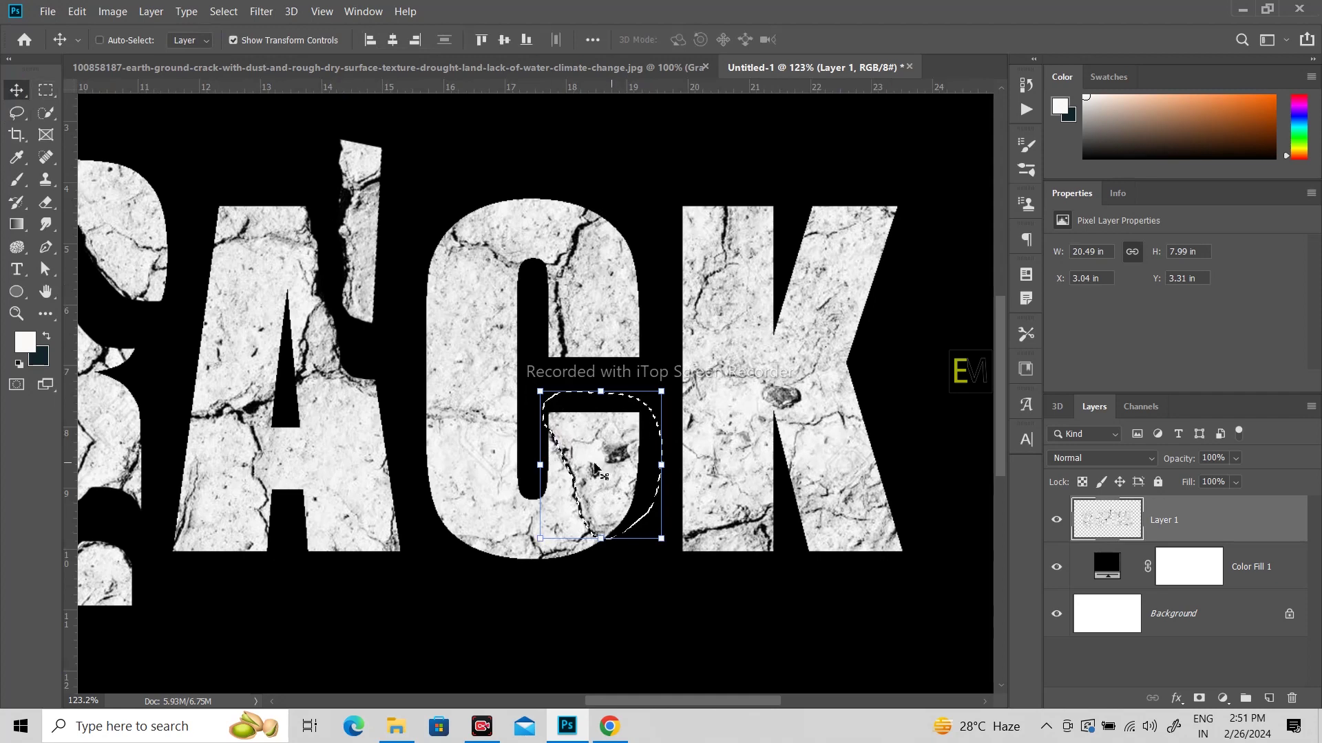
drag(599, 470, 610, 446)
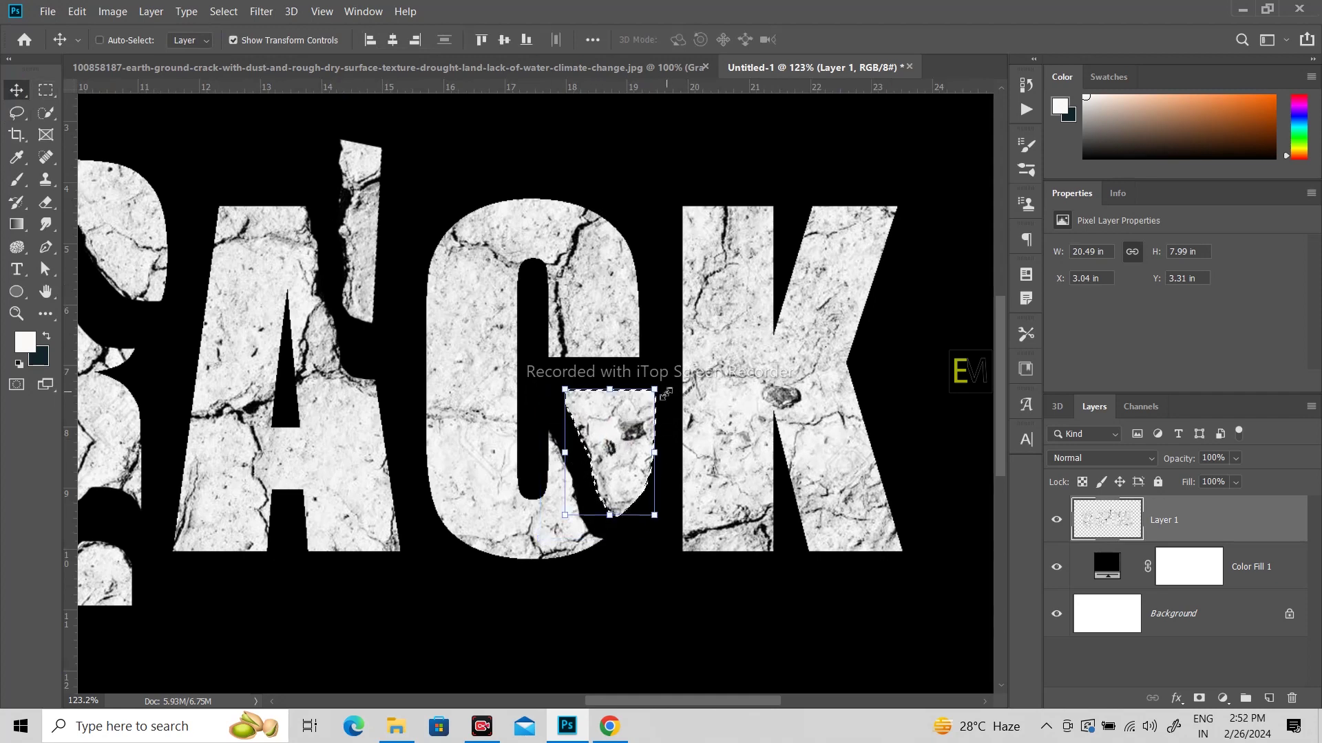
- Rotate the lower-right fragment of the second C clockwise by about 12.9 degrees, and clear the selection
drag(667, 386, 680, 398)
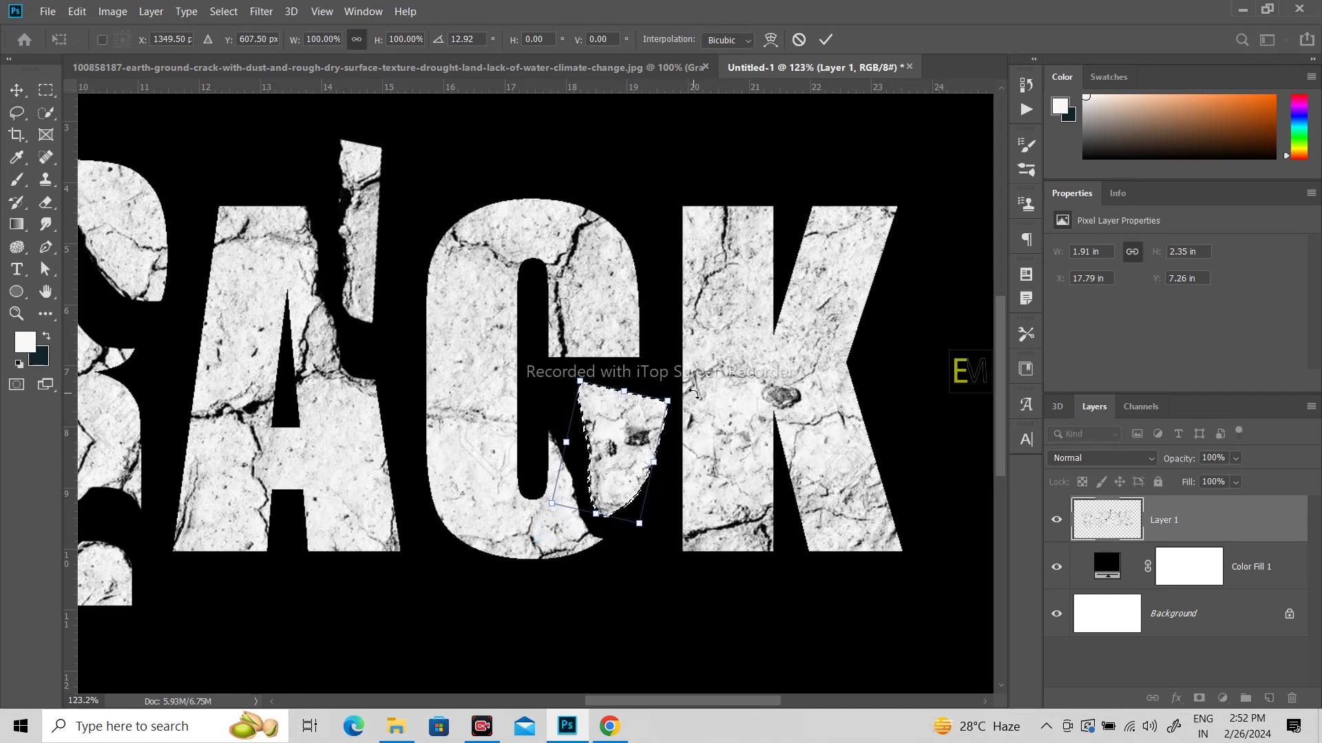
click(17, 112)
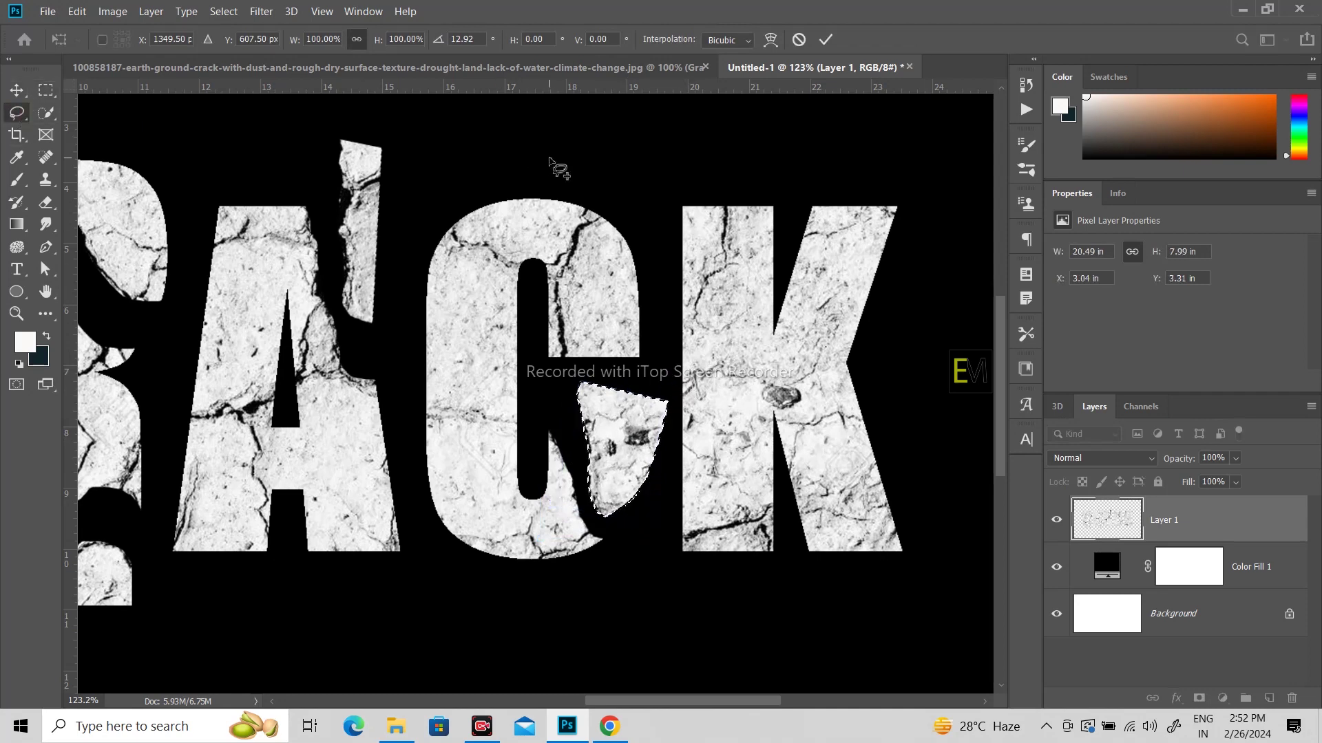
key(ctrl+d)
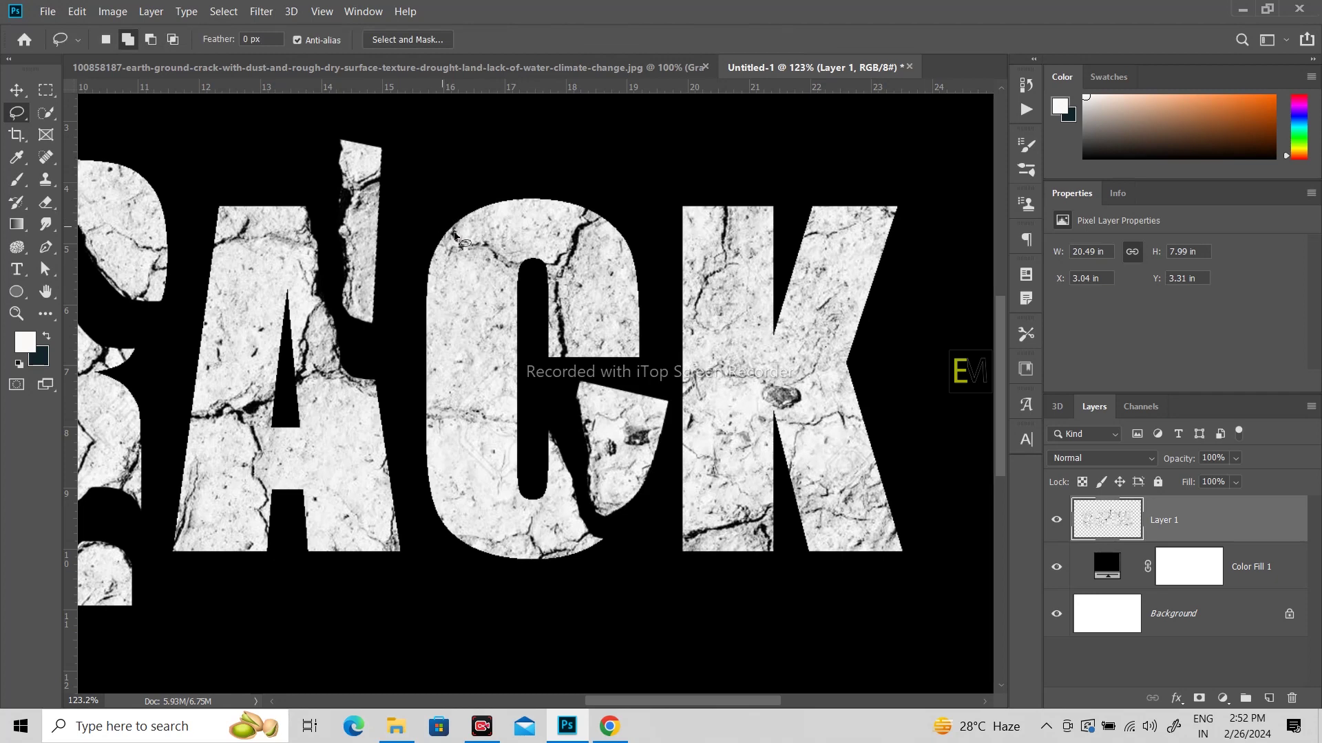
- Lasso the top fragment of the second letter C between its cracks, and move it straight up above the letter
mouse_move(446, 194)
mouse_down()
mouse_move(530, 268)
mouse_move(564, 260)
mouse_move(581, 184)
mouse_move(449, 196)
mouse_up()
click(17, 93)
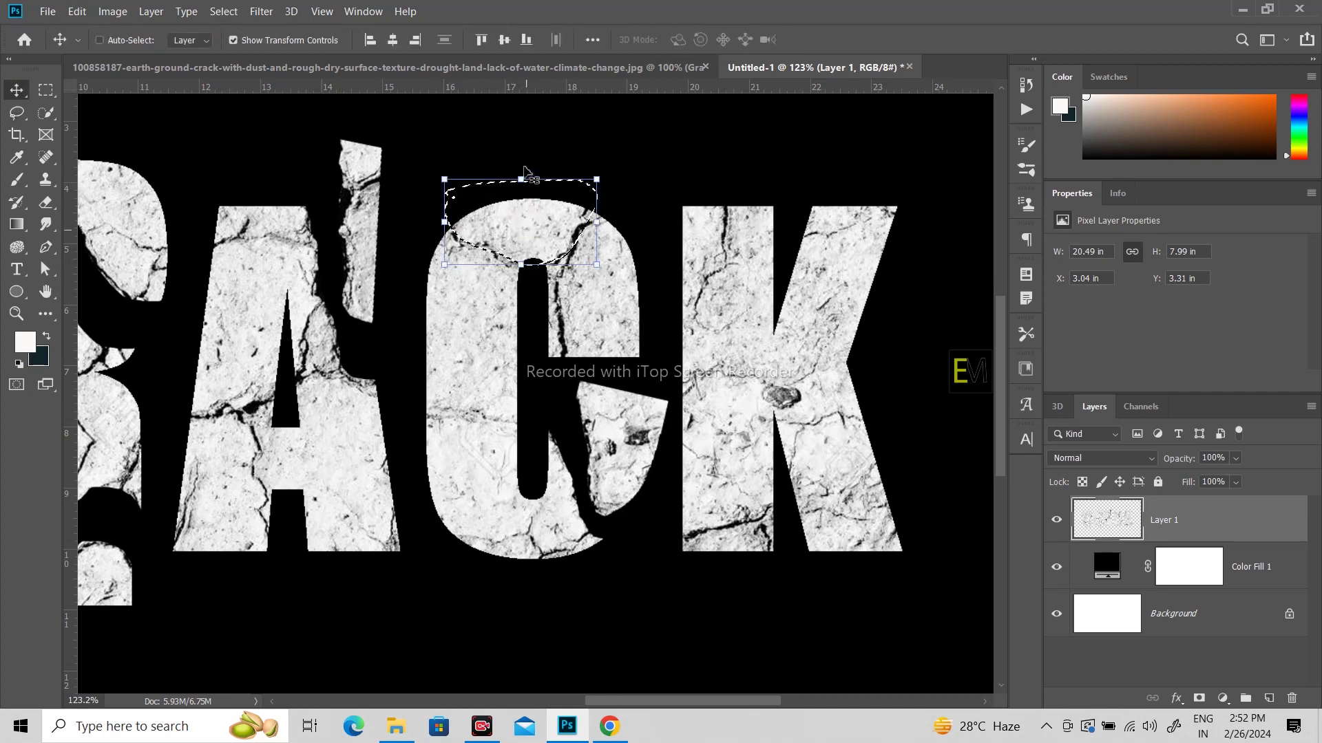
drag(525, 171, 522, 125)
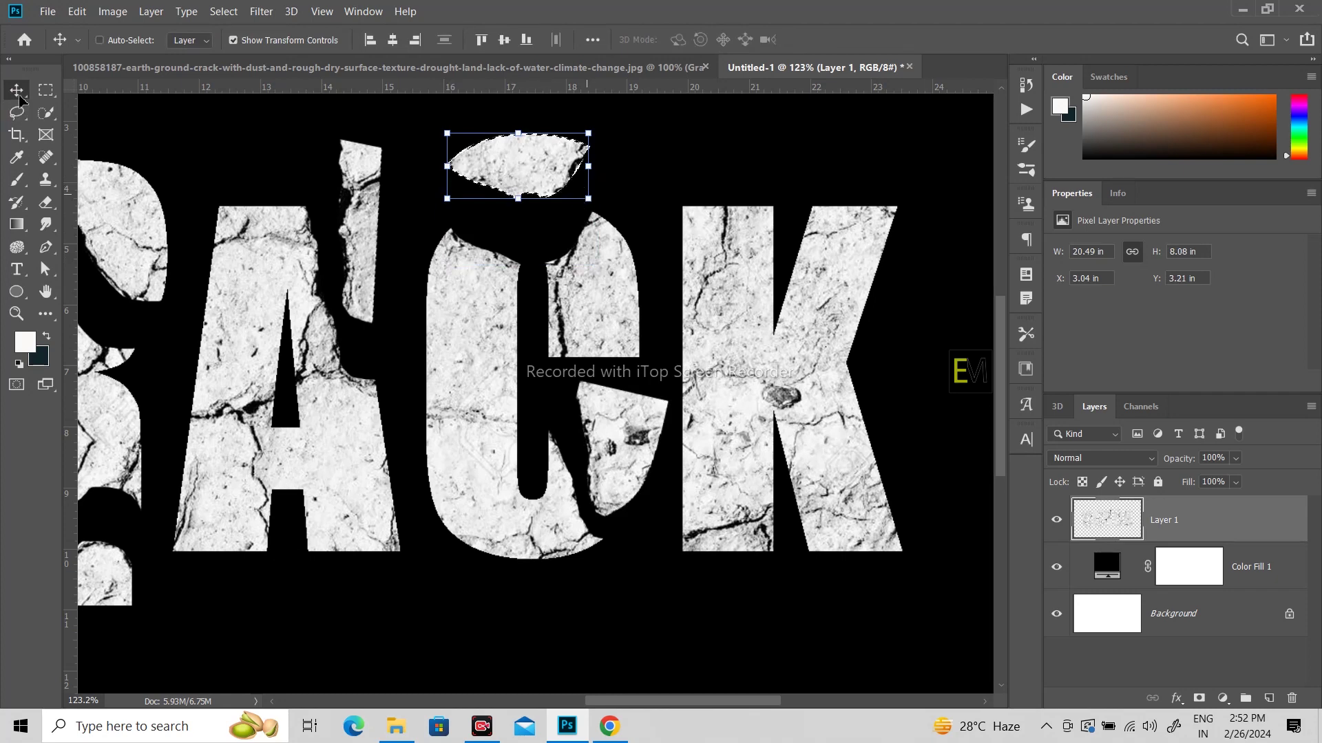
key(ctrl+d)
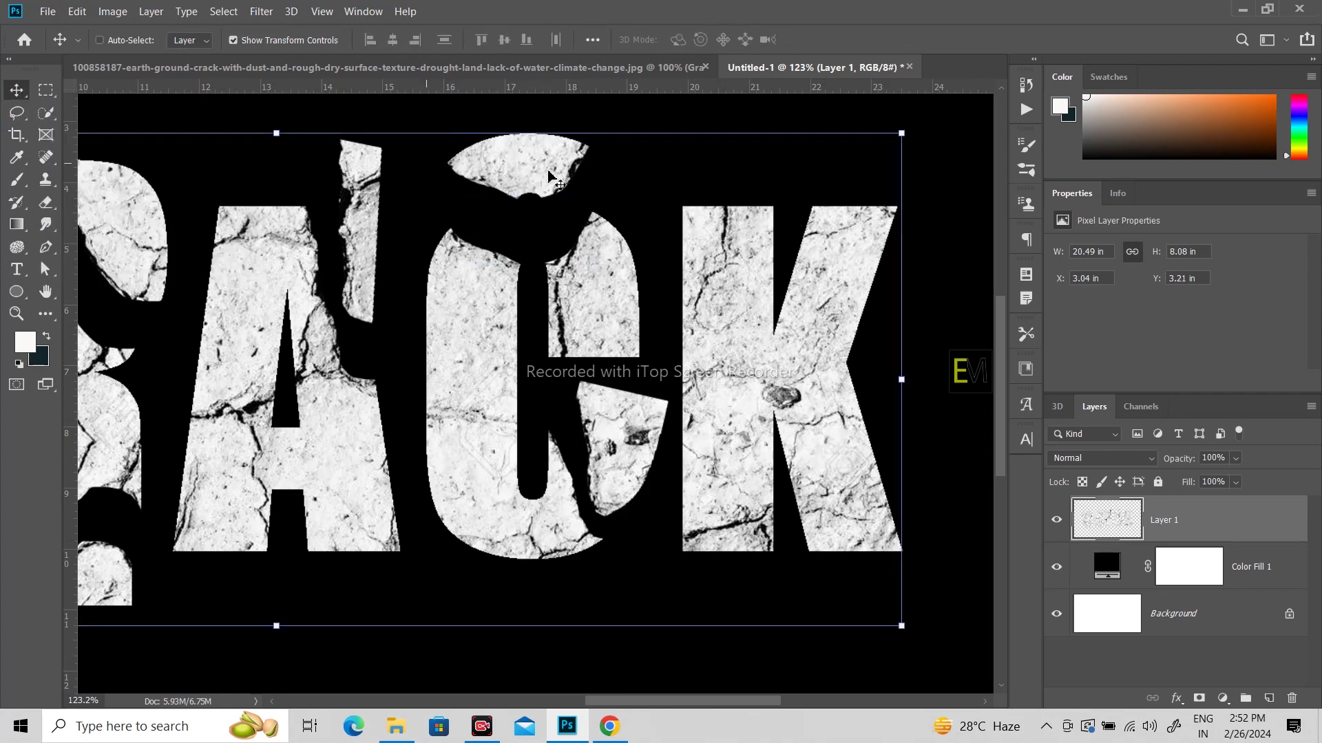
- Lasso the bottom of the letter K's vertical stem below the crack, and move it down away from the letter
click(18, 113)
click(19, 117)
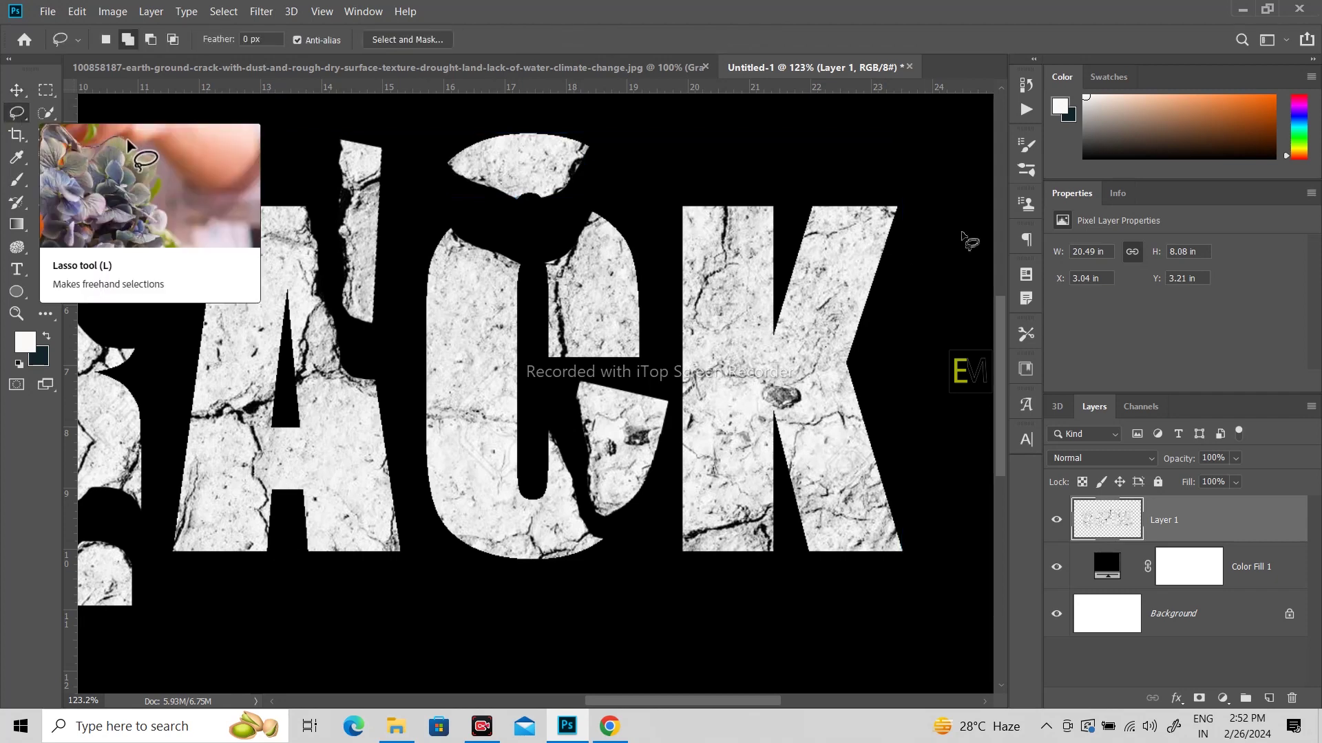
click(760, 521)
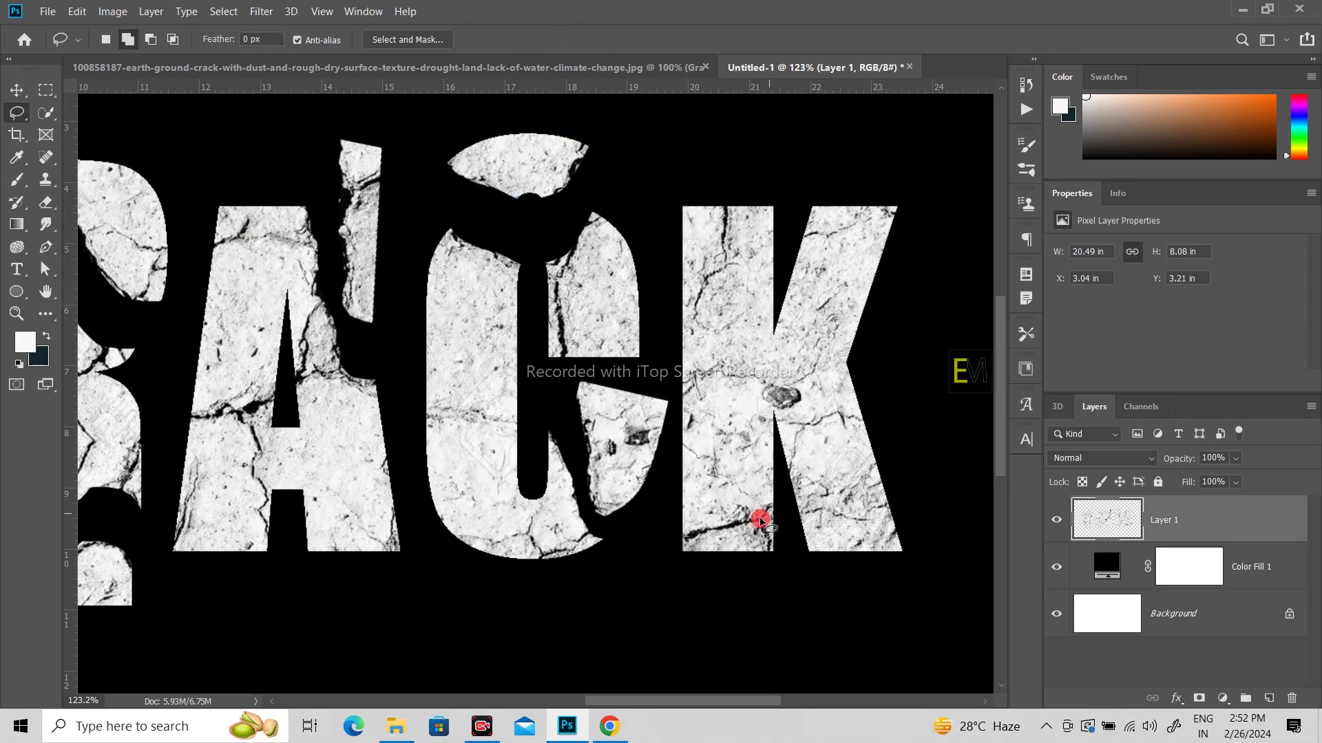
mouse_move(761, 521)
mouse_down()
mouse_move(684, 546)
mouse_move(708, 580)
mouse_move(774, 569)
mouse_move(781, 554)
mouse_up()
click(18, 90)
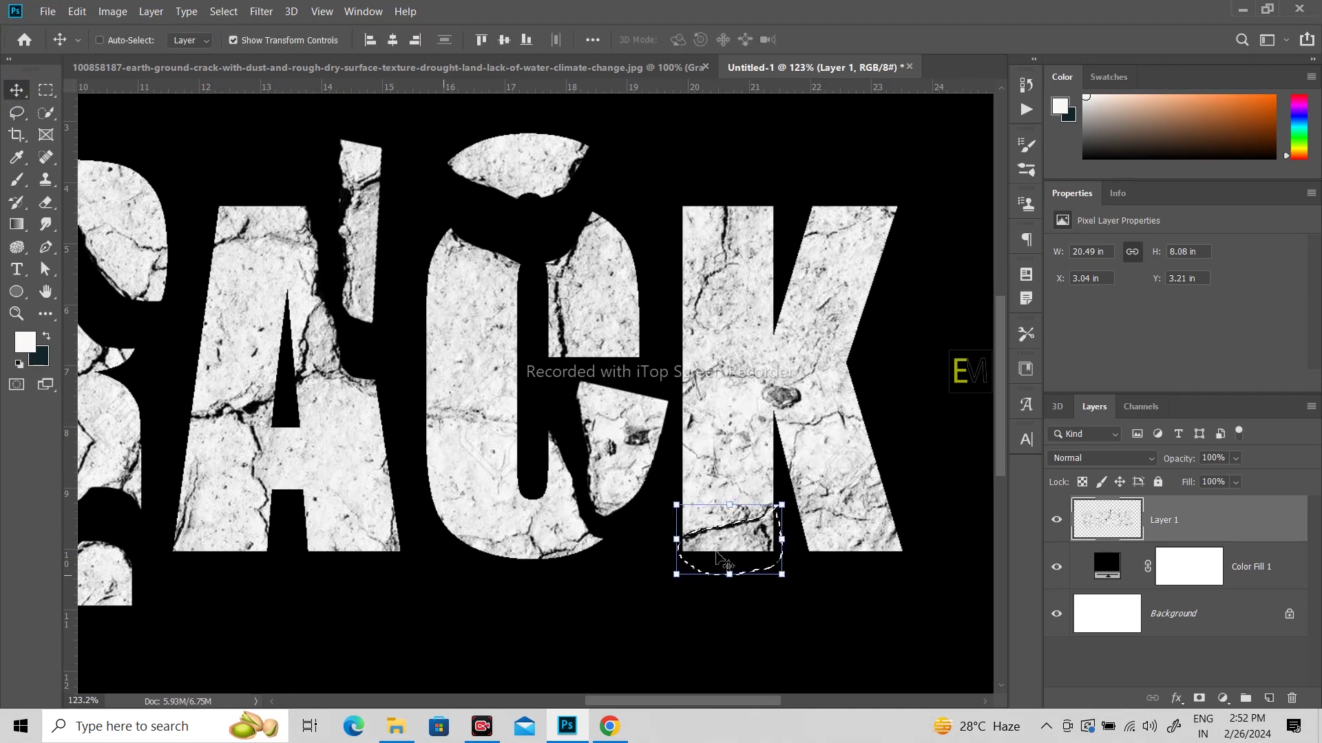
drag(721, 590, 723, 638)
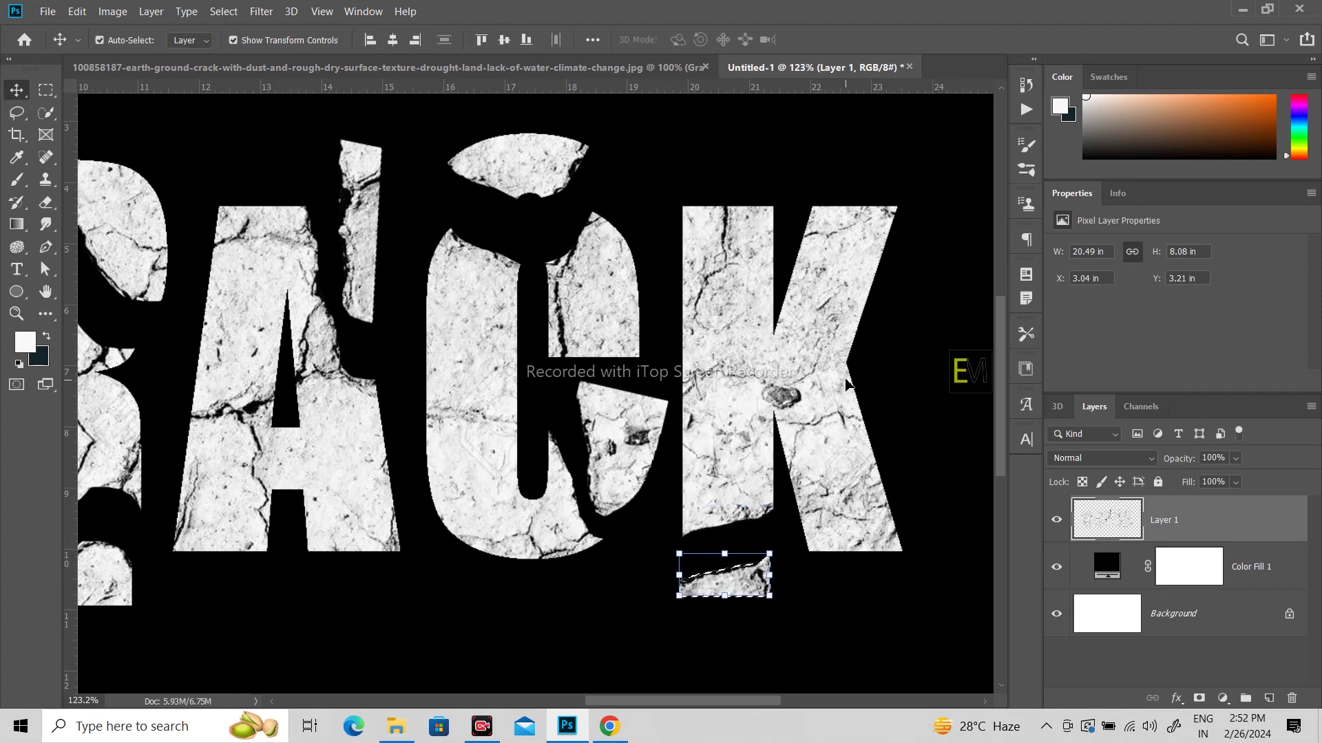
key(ctrl+d)
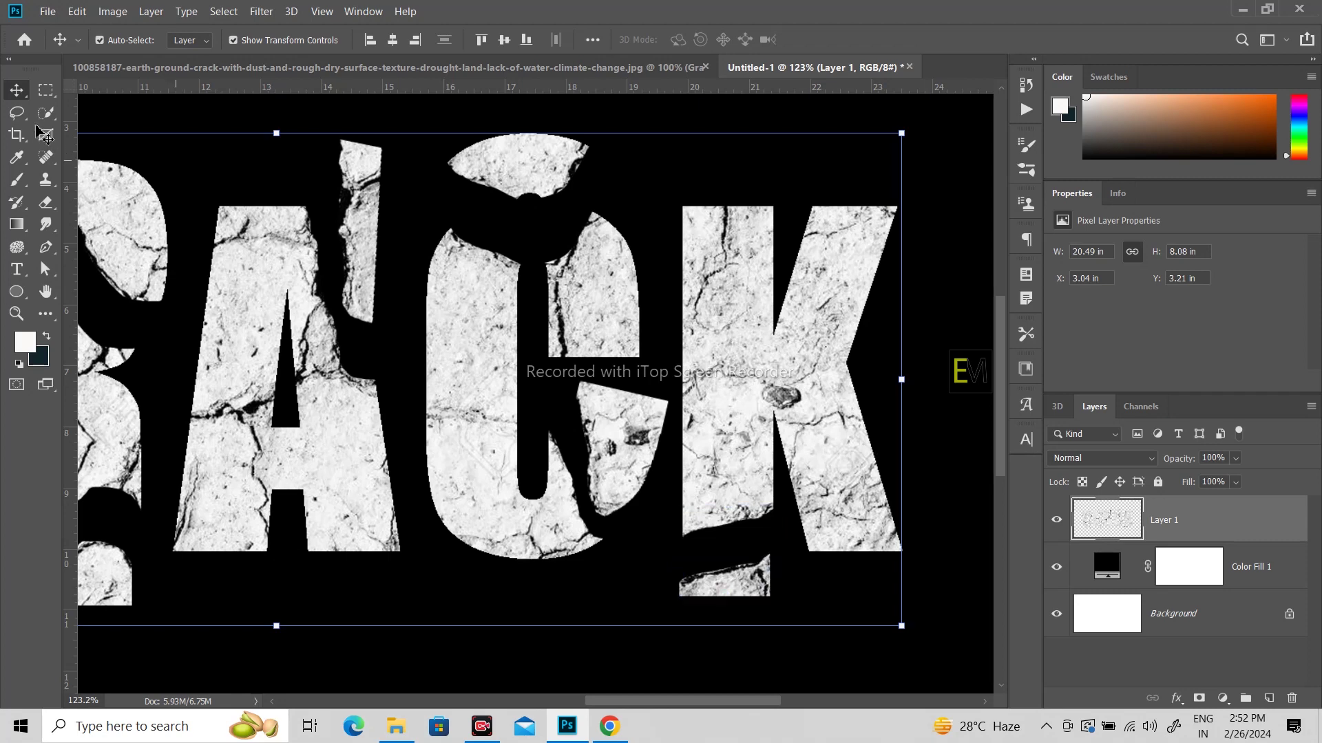
key(ctrl+0)
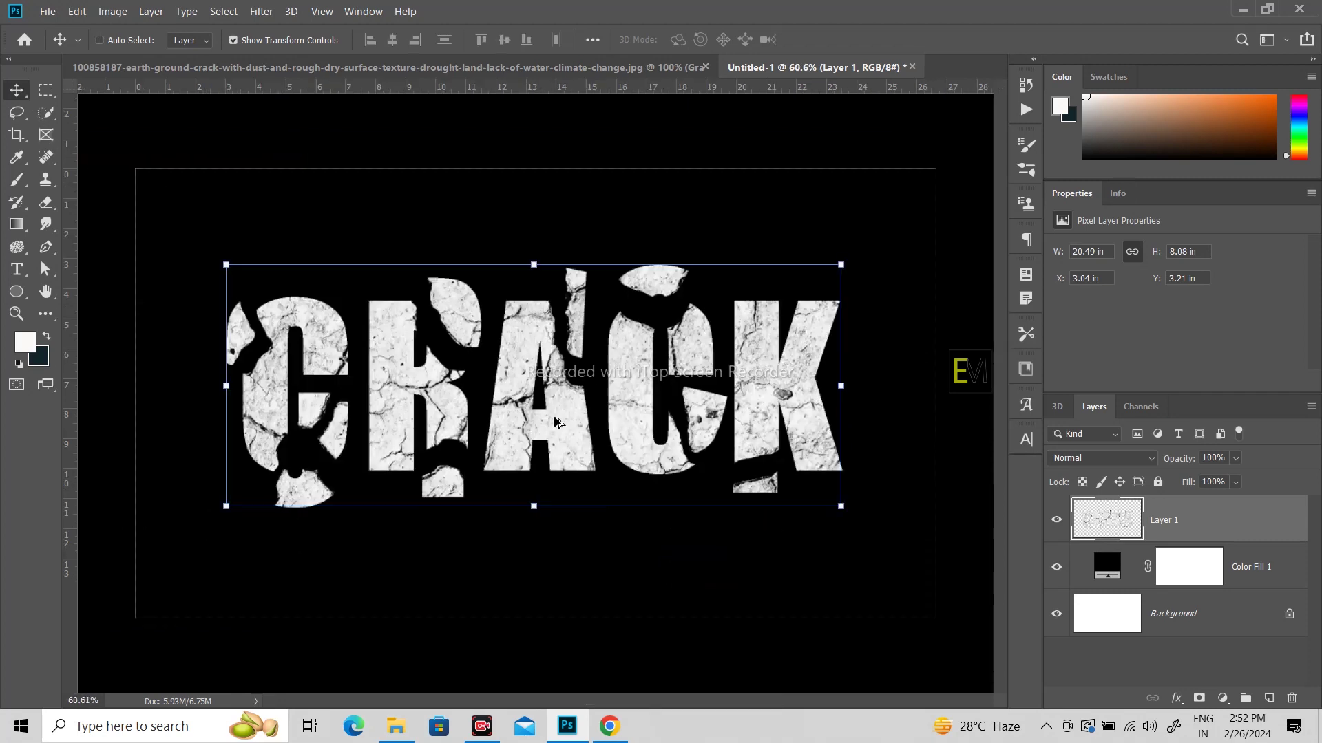
- Add a drop shadow to the cracked lettering layer and set the shadow colour to grey #656565
key(ctrl+minus)
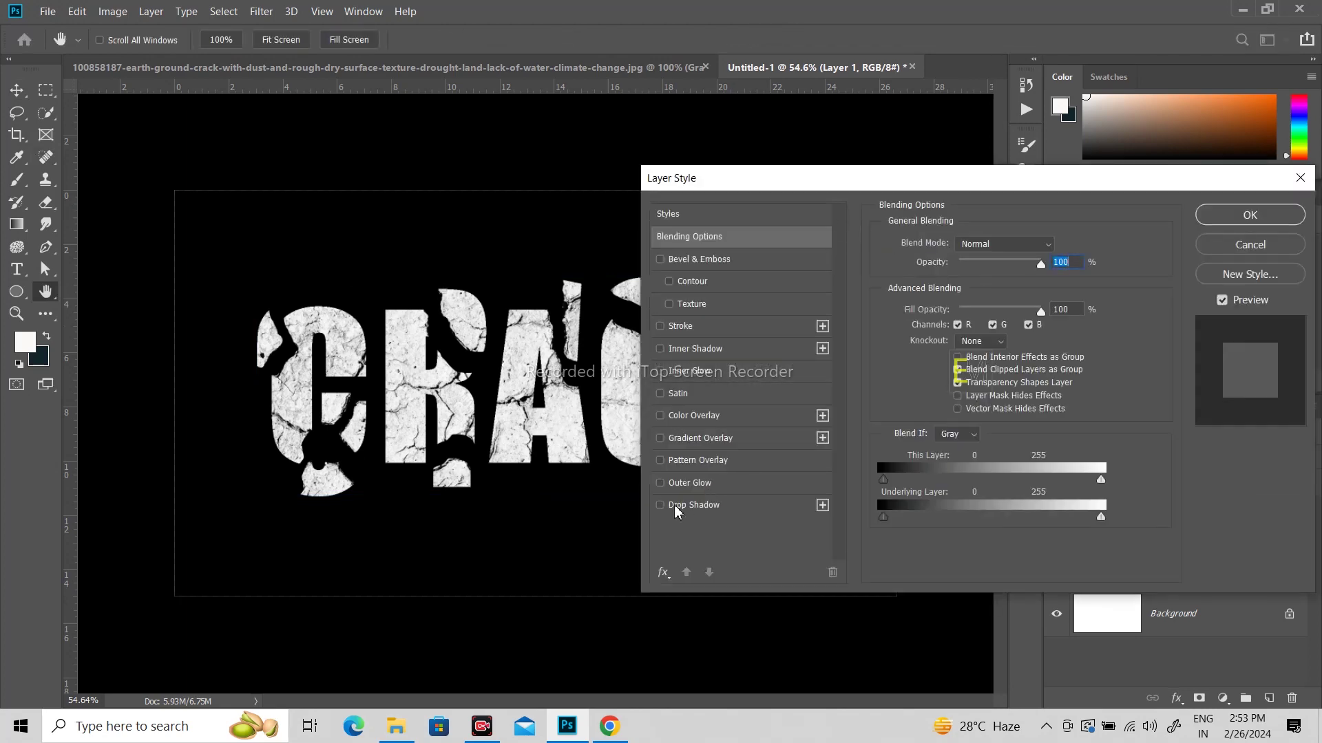
click(676, 507)
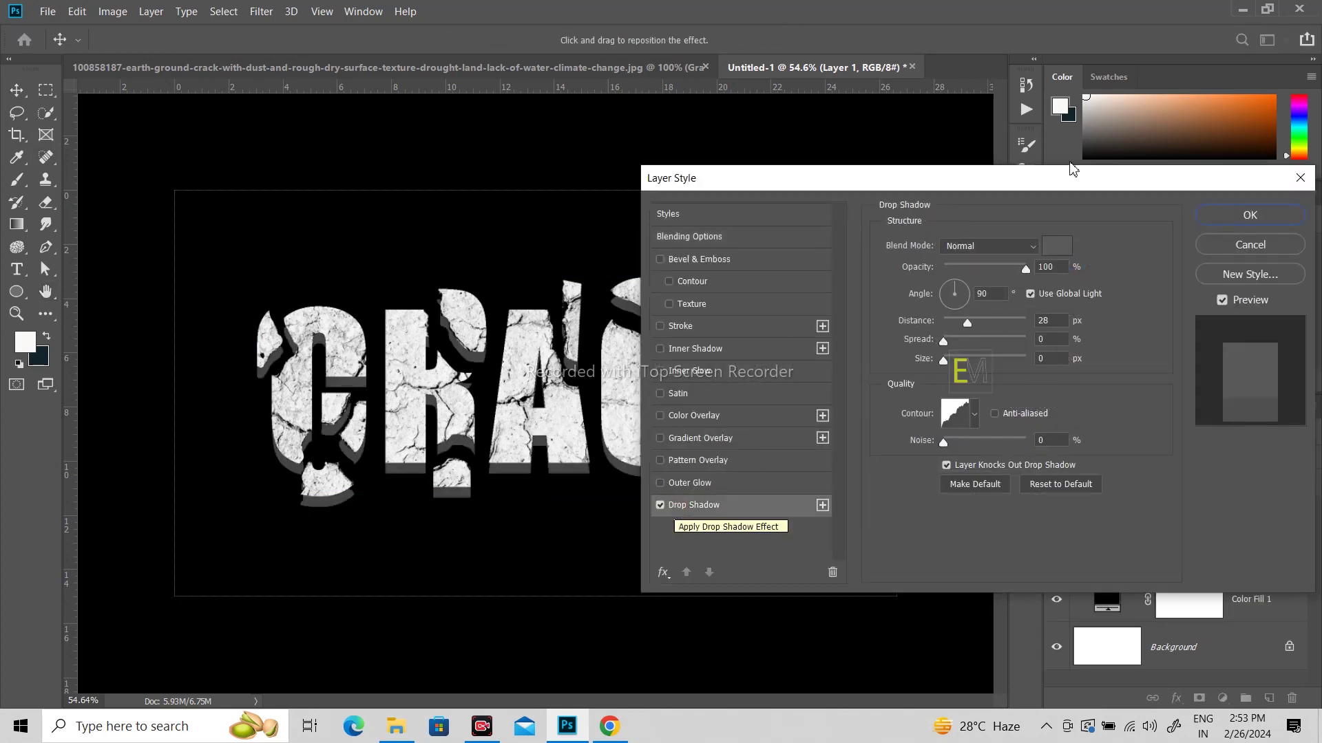
click(1054, 247)
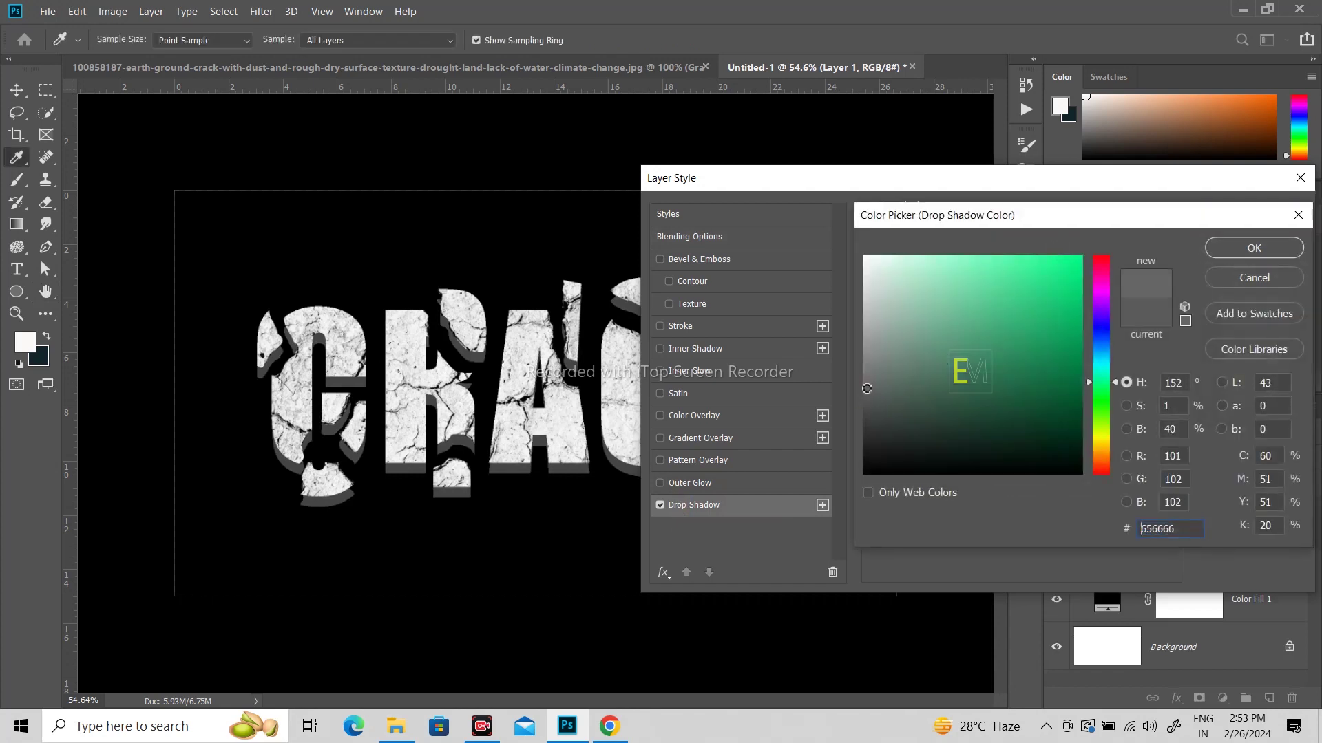
click(865, 387)
click(865, 398)
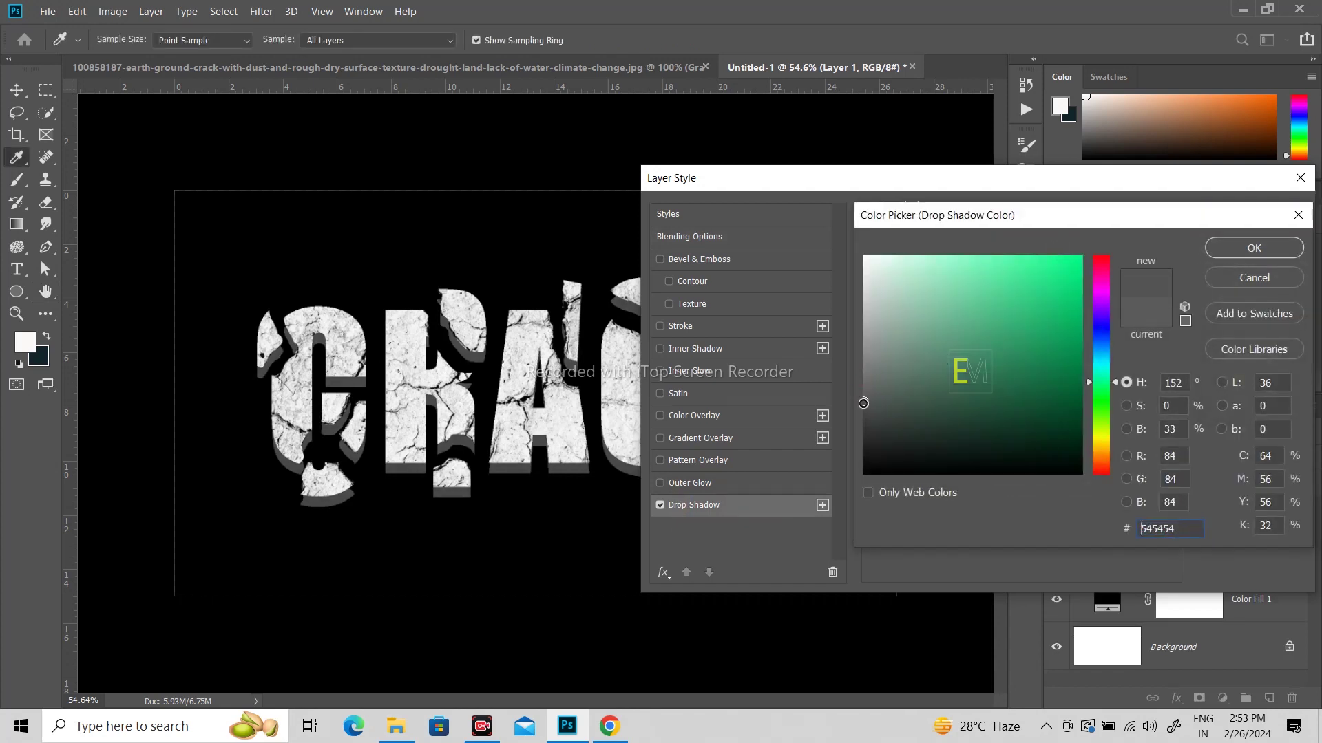
click(861, 389)
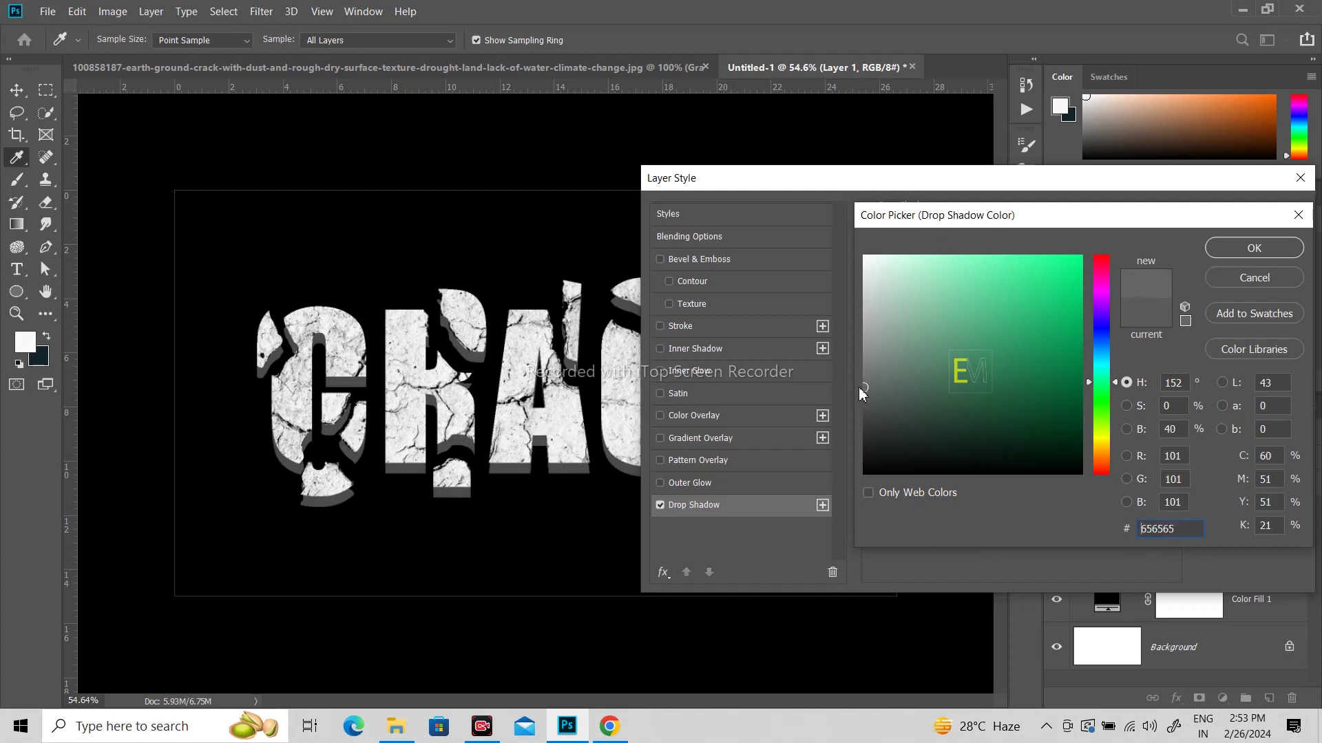
click(1232, 250)
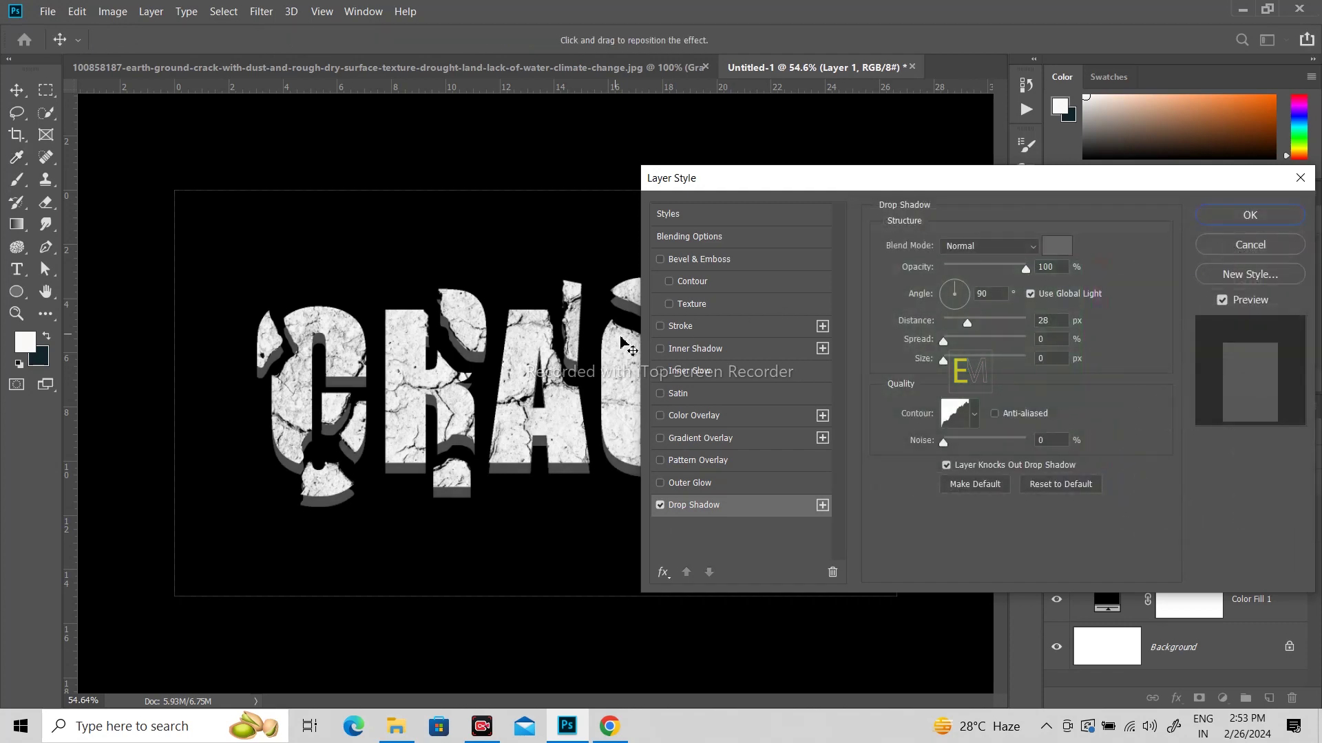
- Add a white 6 px stroke positioned inside the edges of the letter fragments
click(660, 327)
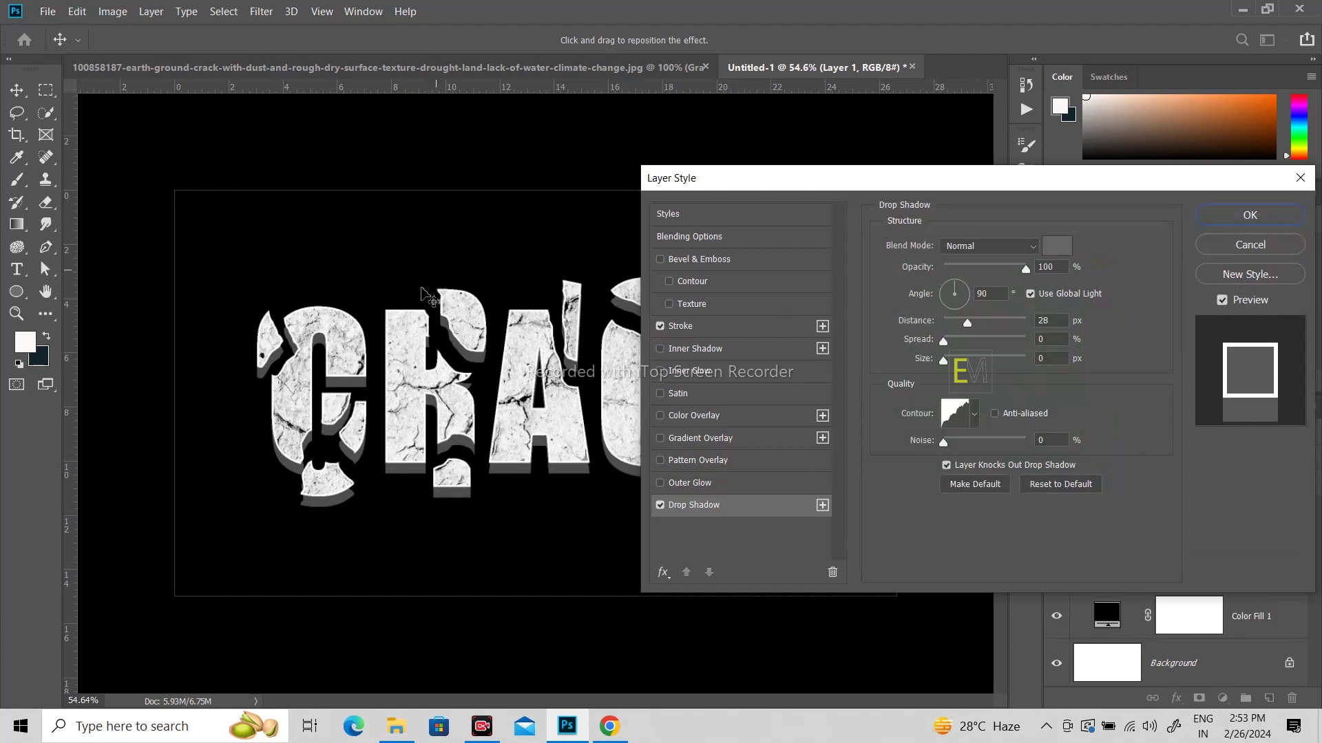
click(680, 326)
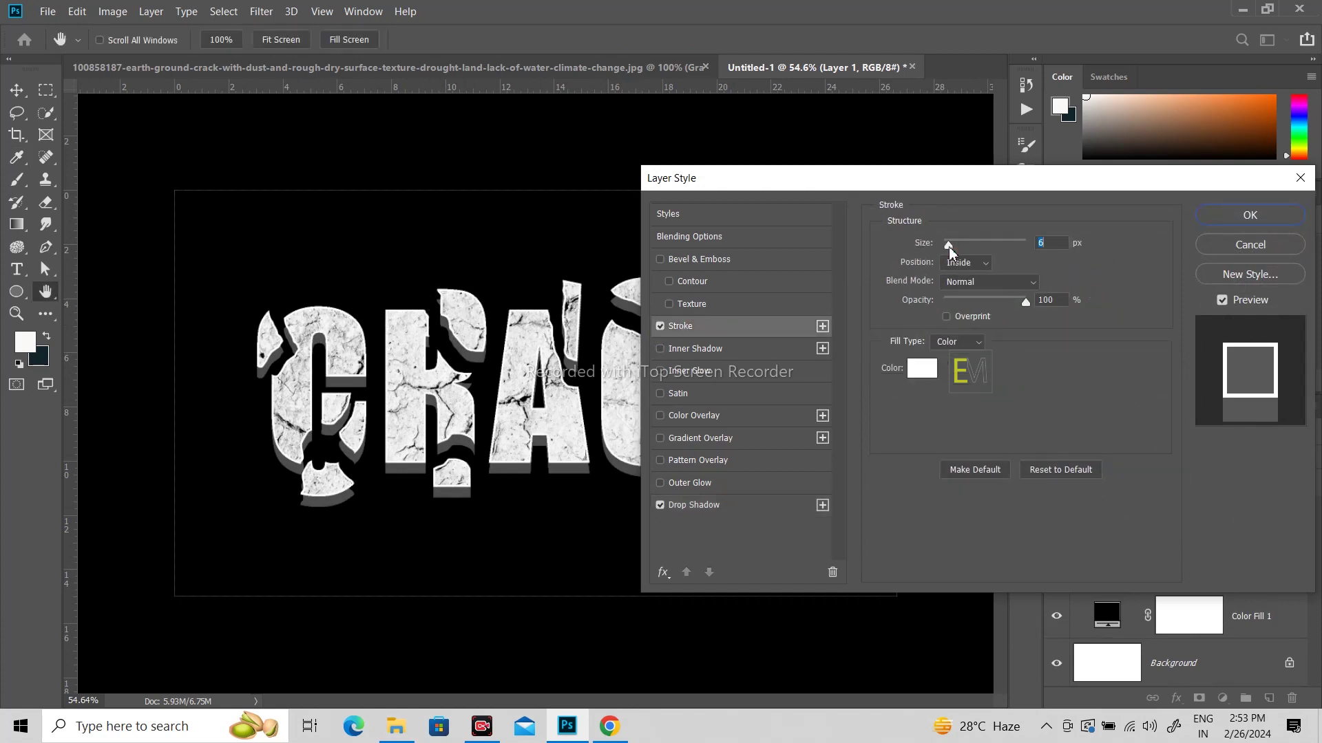
drag(948, 246, 950, 245)
- Add a black inner shadow with a distance of 16 px and a size of 7 px, and apply the layer style
click(662, 349)
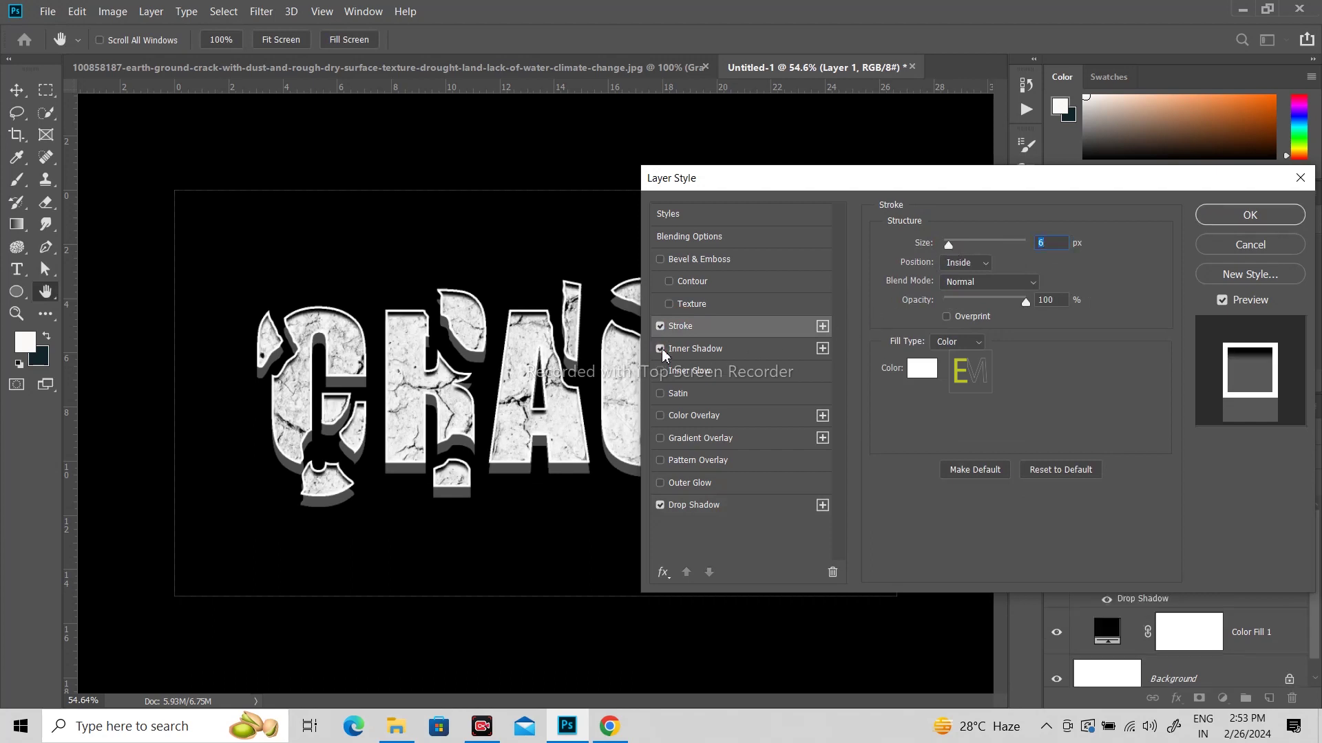
click(717, 350)
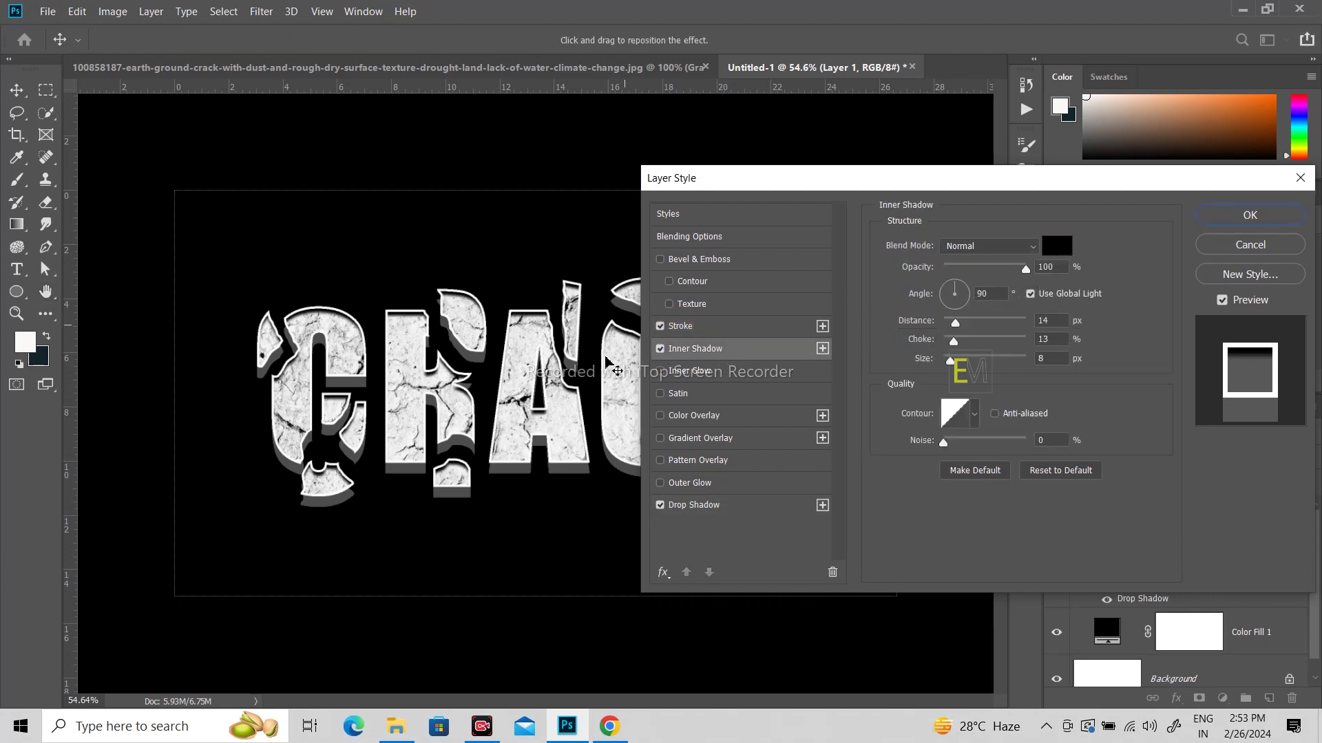
drag(956, 332, 951, 365)
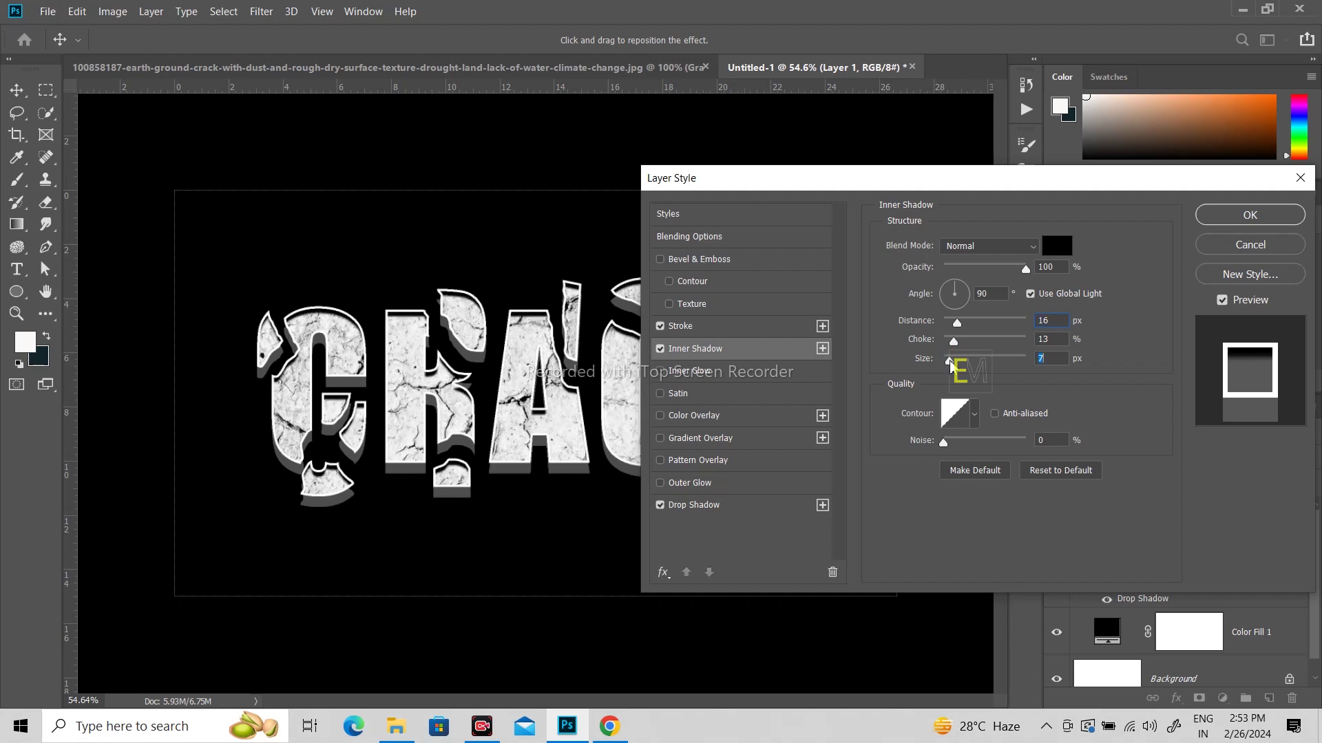
click(1252, 216)
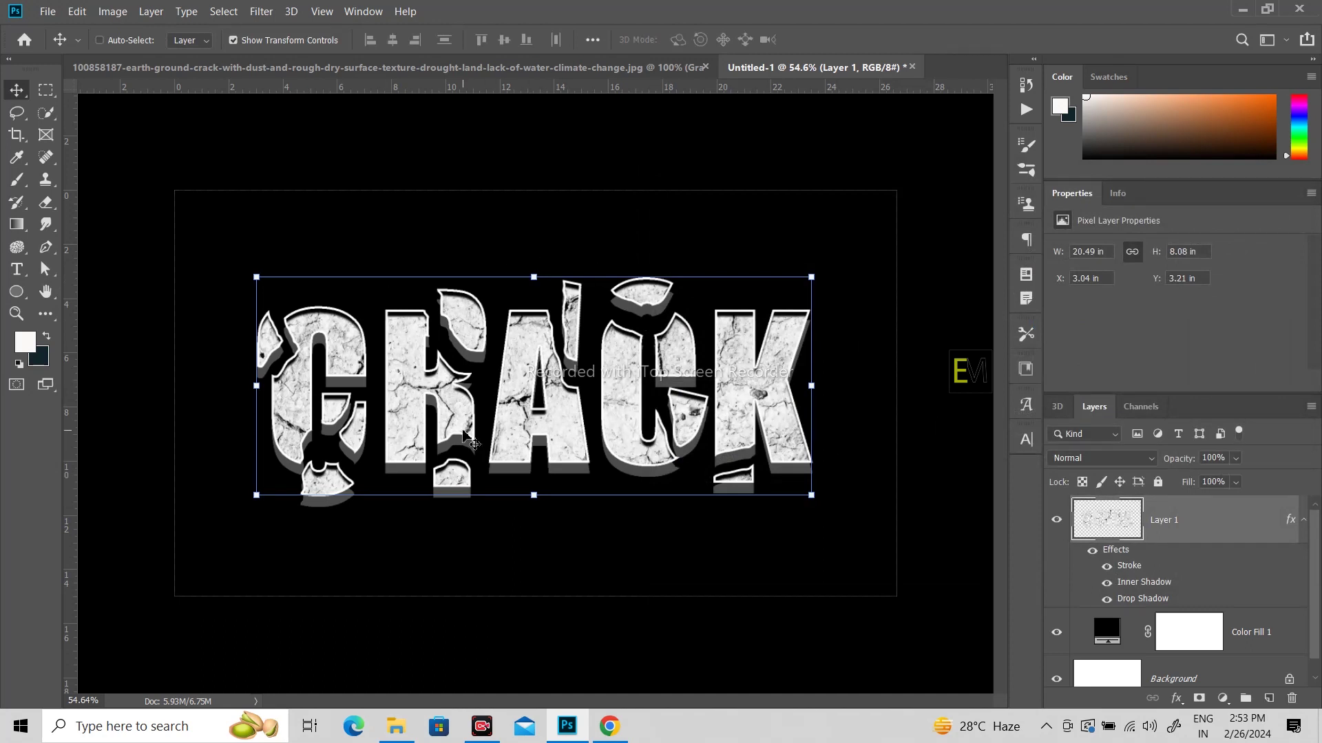
- Create a new empty layer directly above the black colour fill, and choose the soft round brush preset
click(1267, 632)
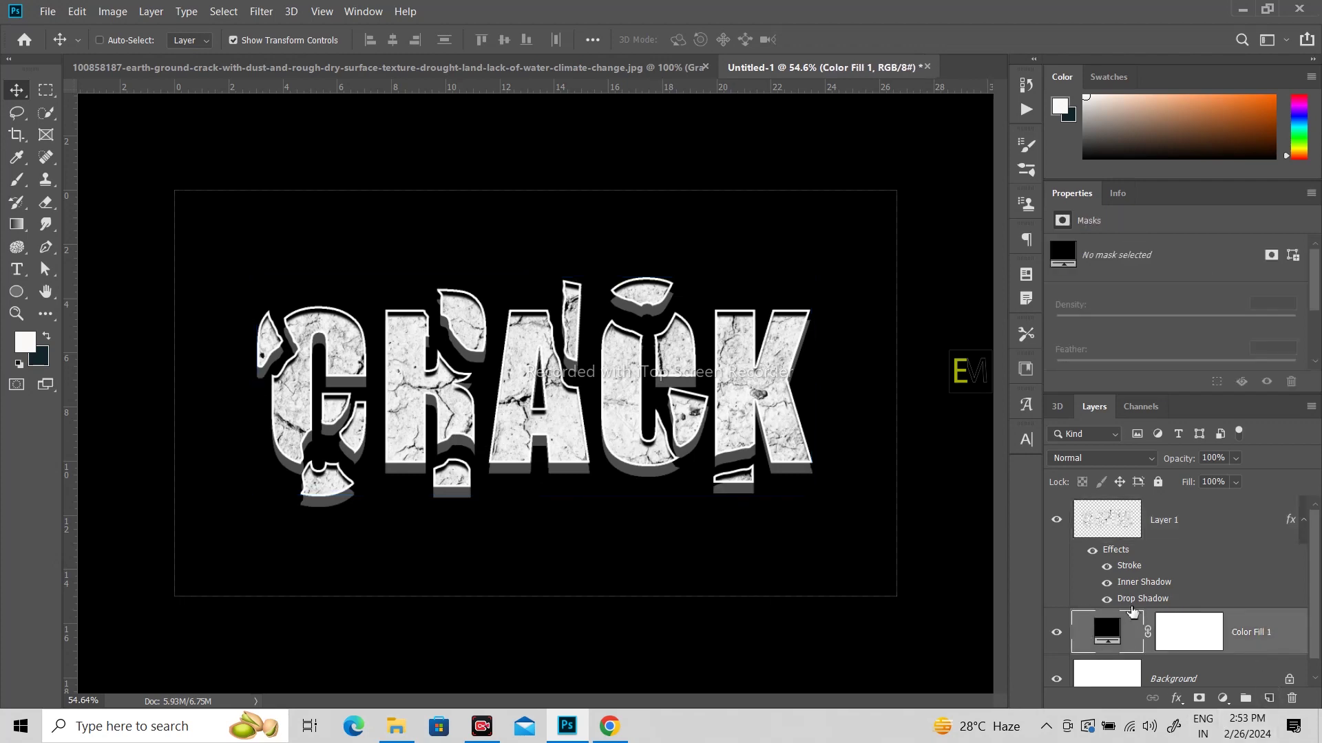
click(1269, 698)
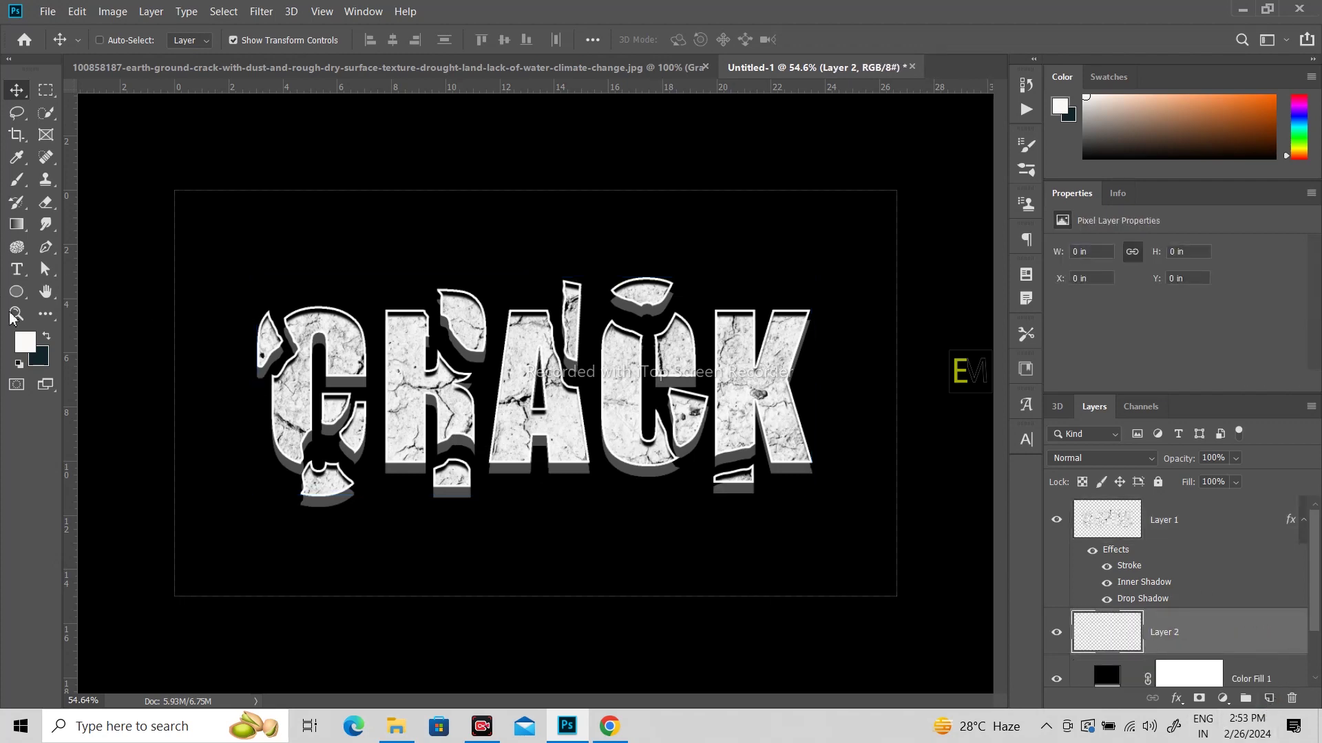
click(17, 180)
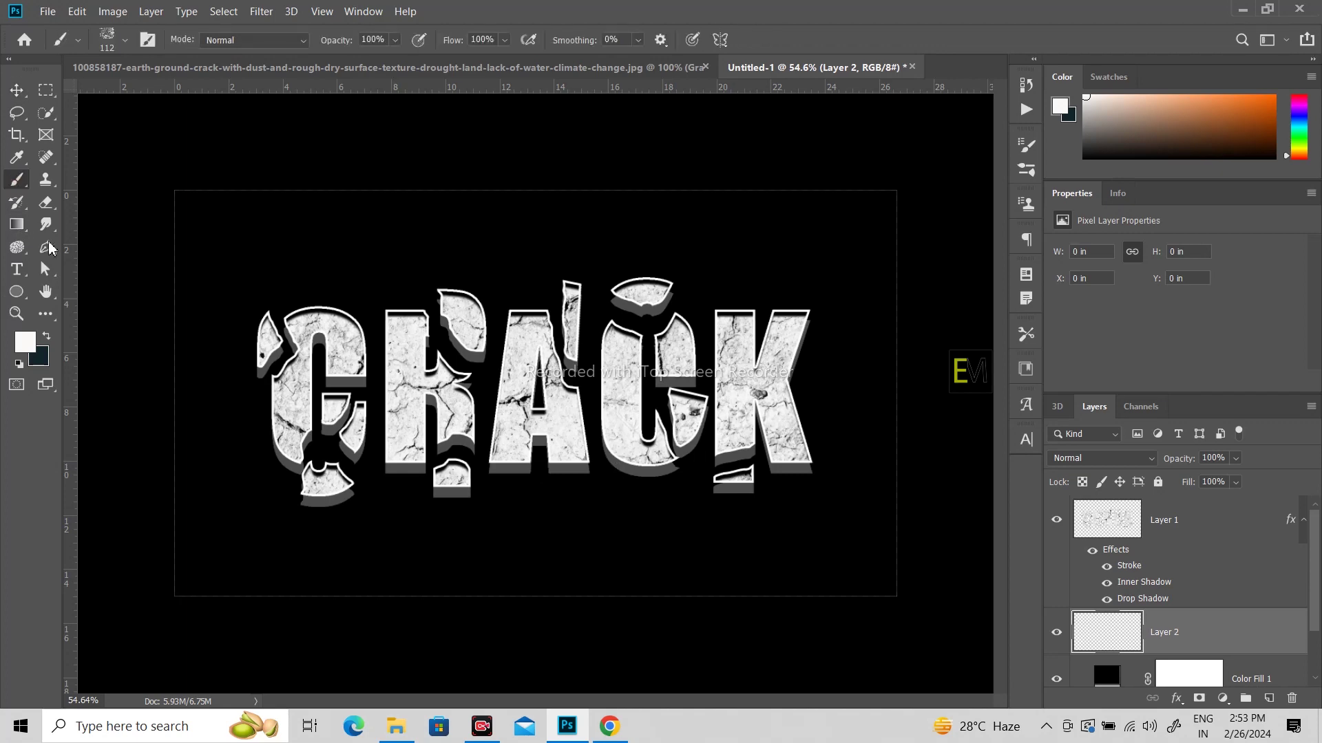
click(124, 40)
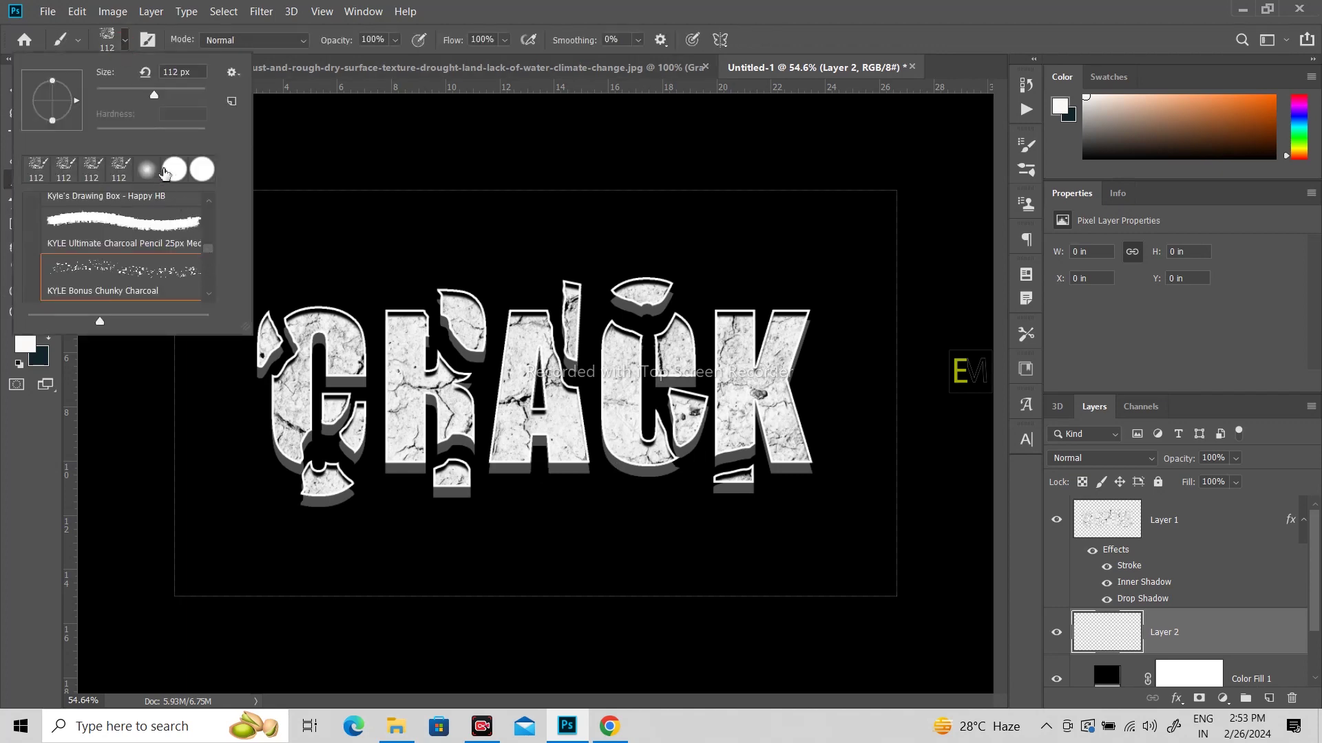
click(146, 173)
click(870, 37)
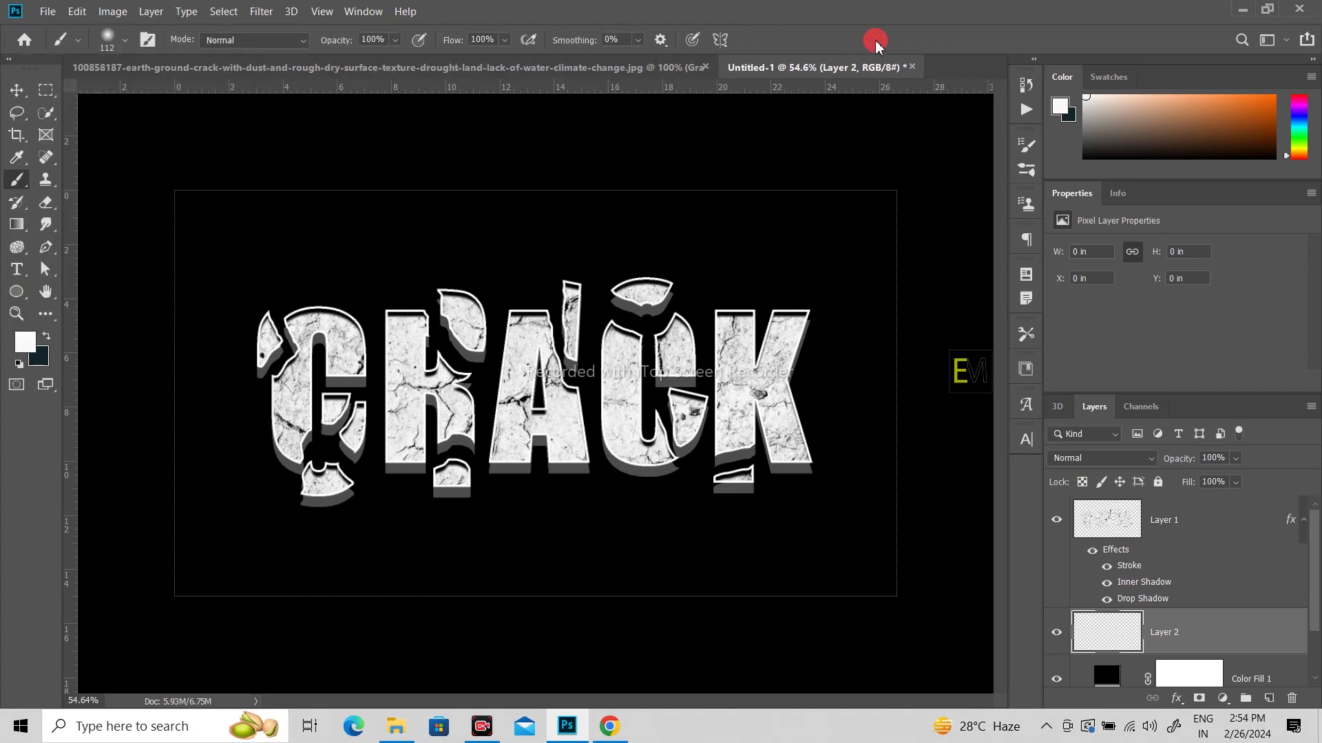
- Set the foreground colour to light grey #acacac
click(24, 343)
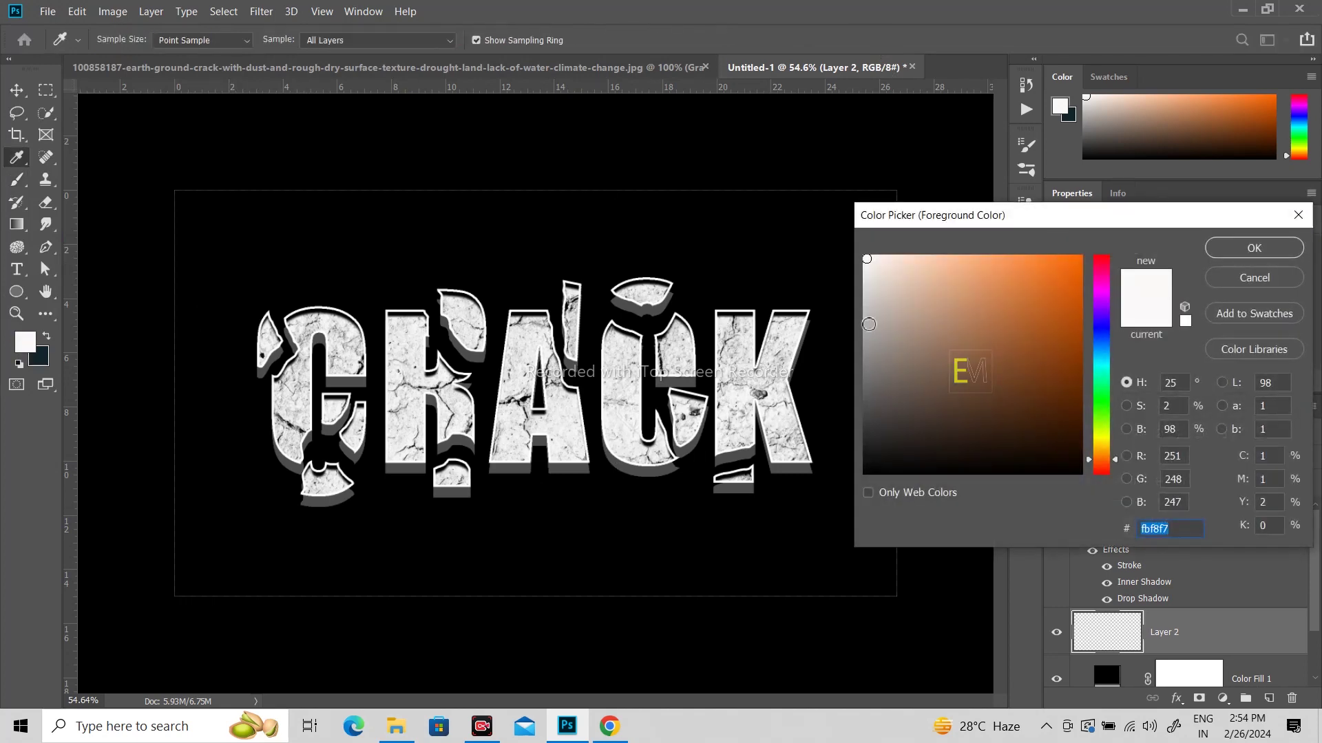
click(866, 326)
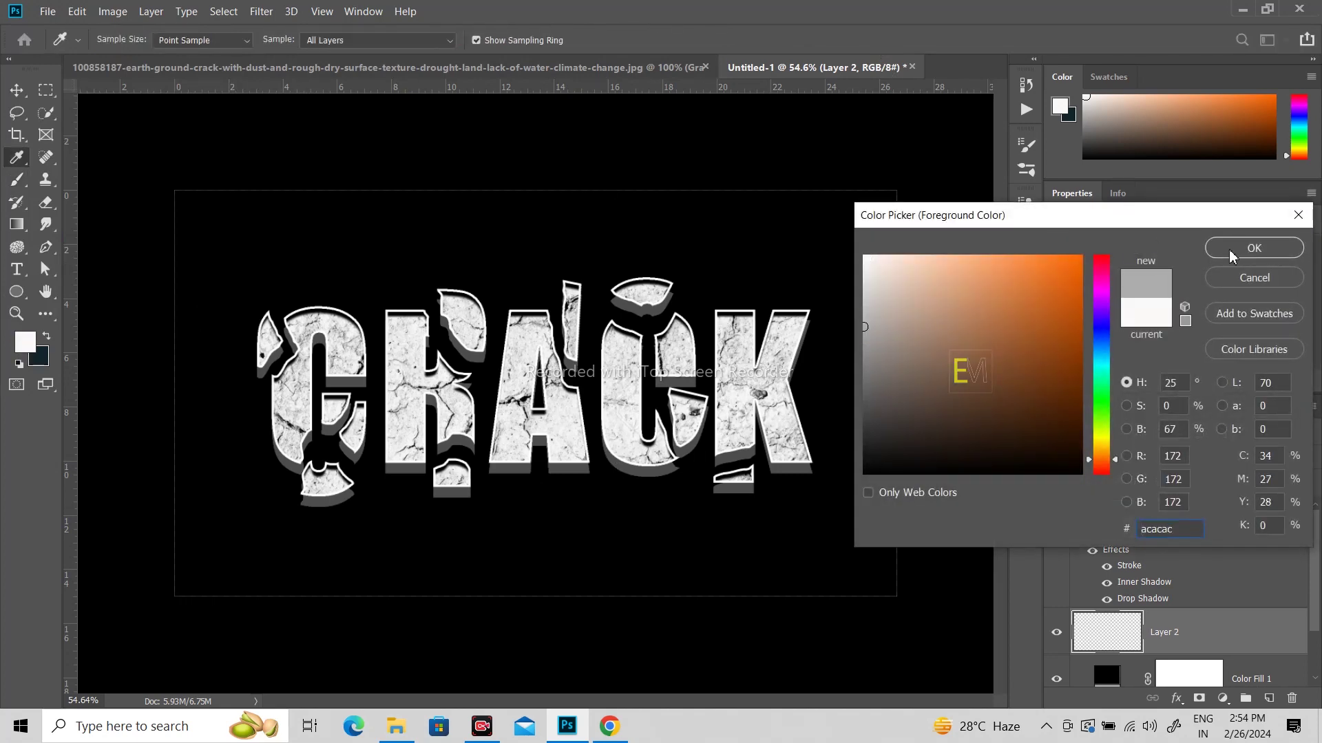
click(1232, 256)
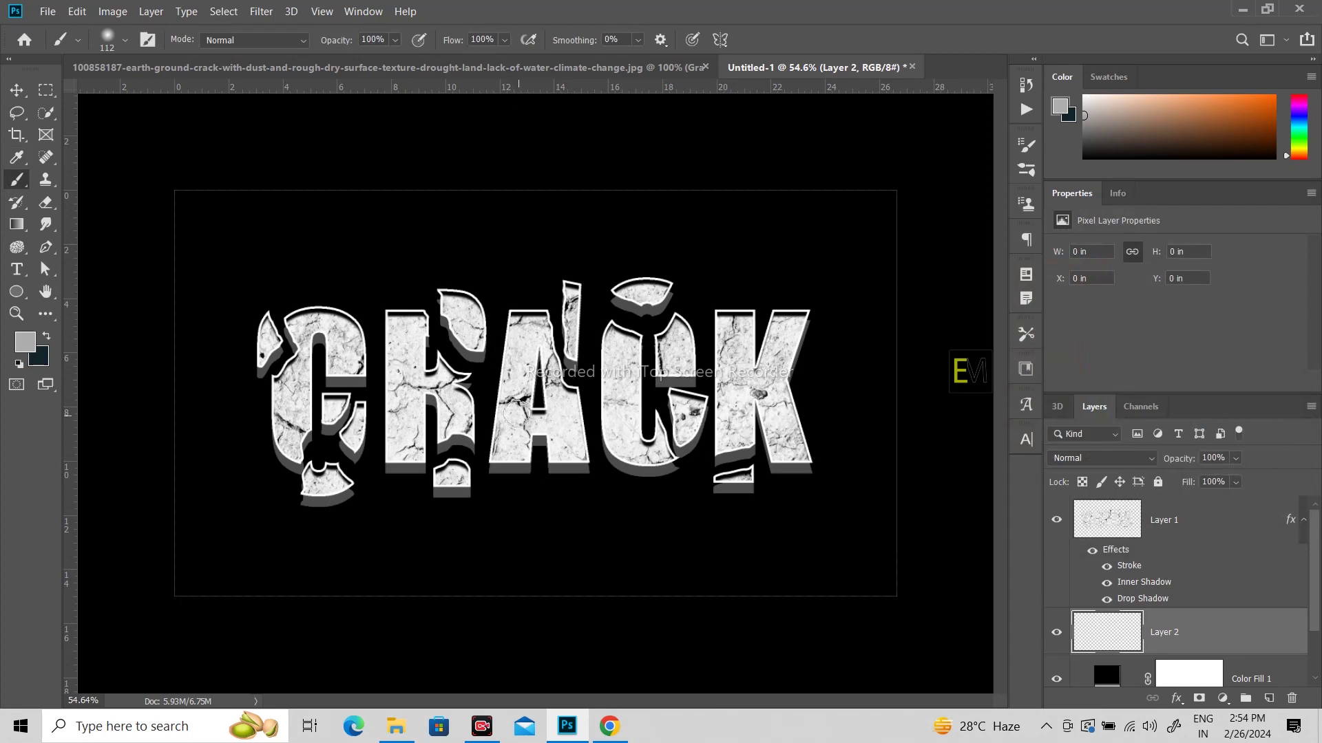
- Enlarge the brush to 1100 px and build up a soft grey glow behind the middle of the word
key(bracketright)
key(bracketright)
key(bracketright)
key(bracketright)
key(bracketright)
key(bracketright)
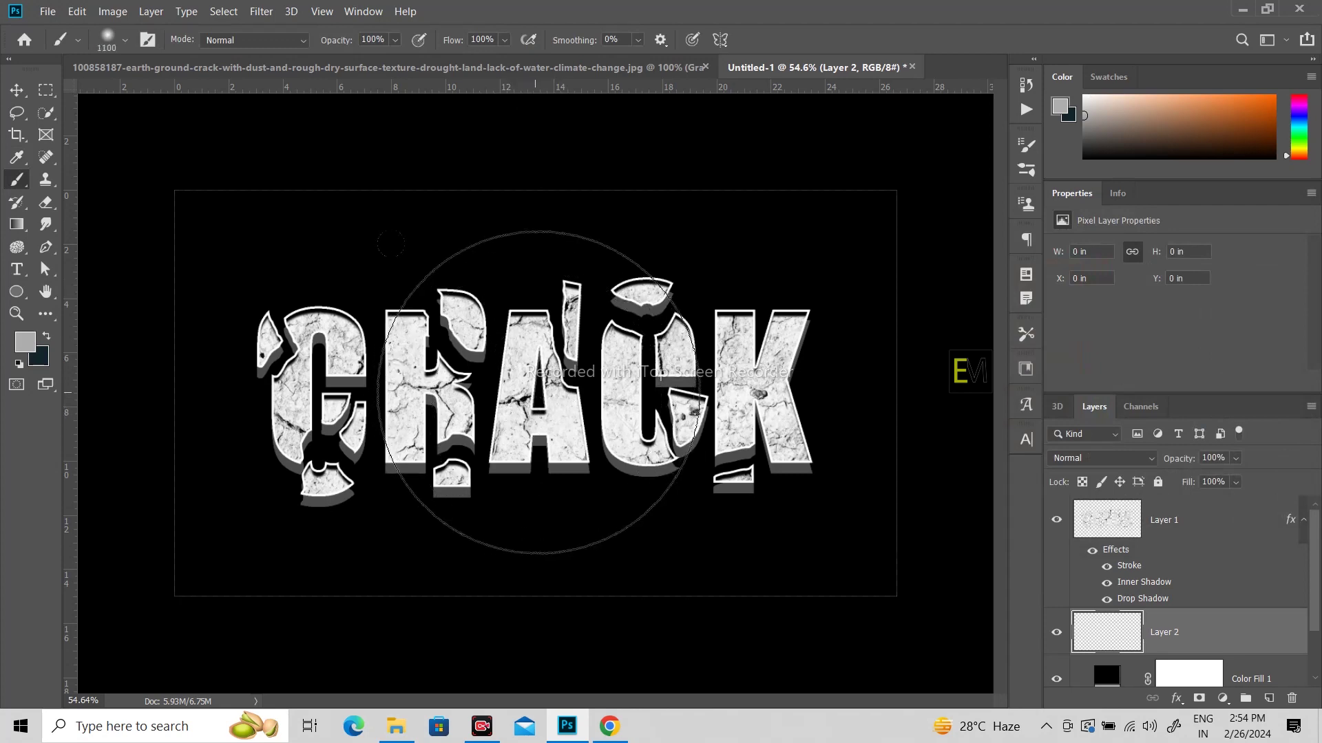
click(540, 392)
click(540, 392)
click(541, 392)
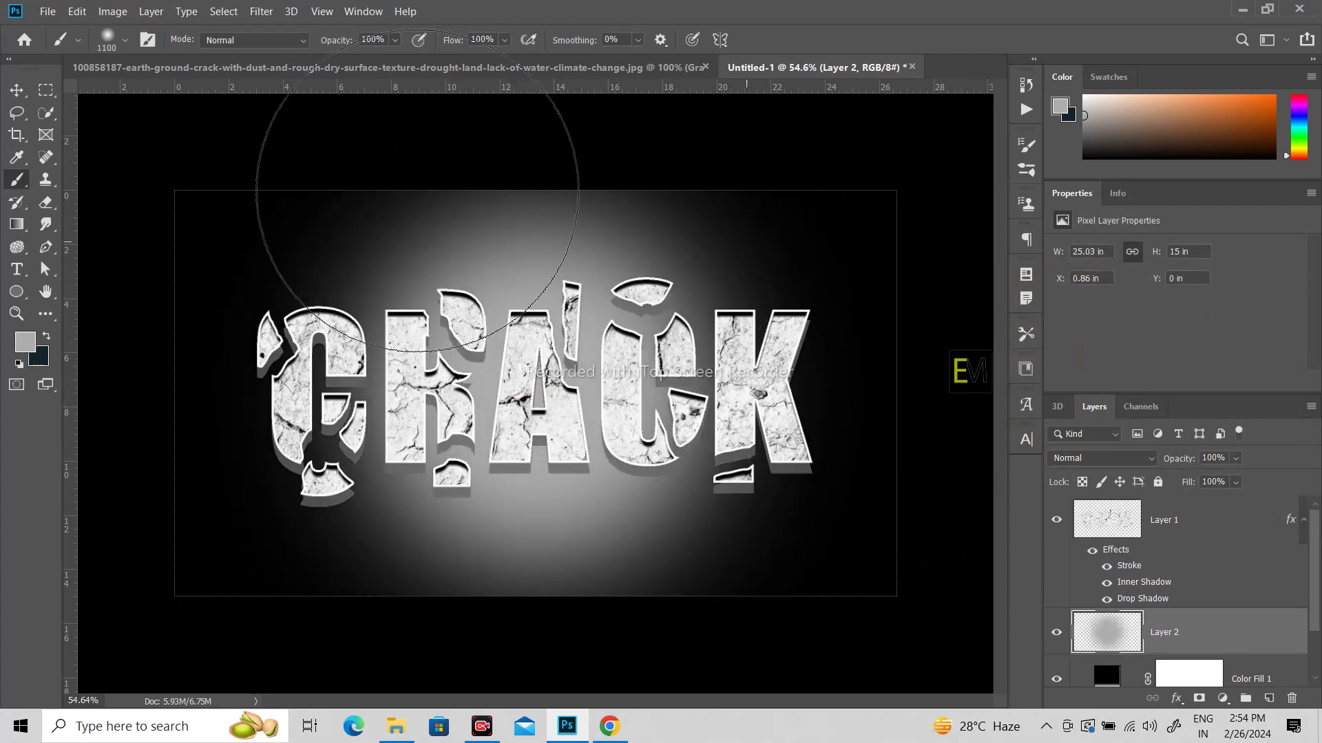
- Delete the layer holding the painted glow behind the text
click(14, 96)
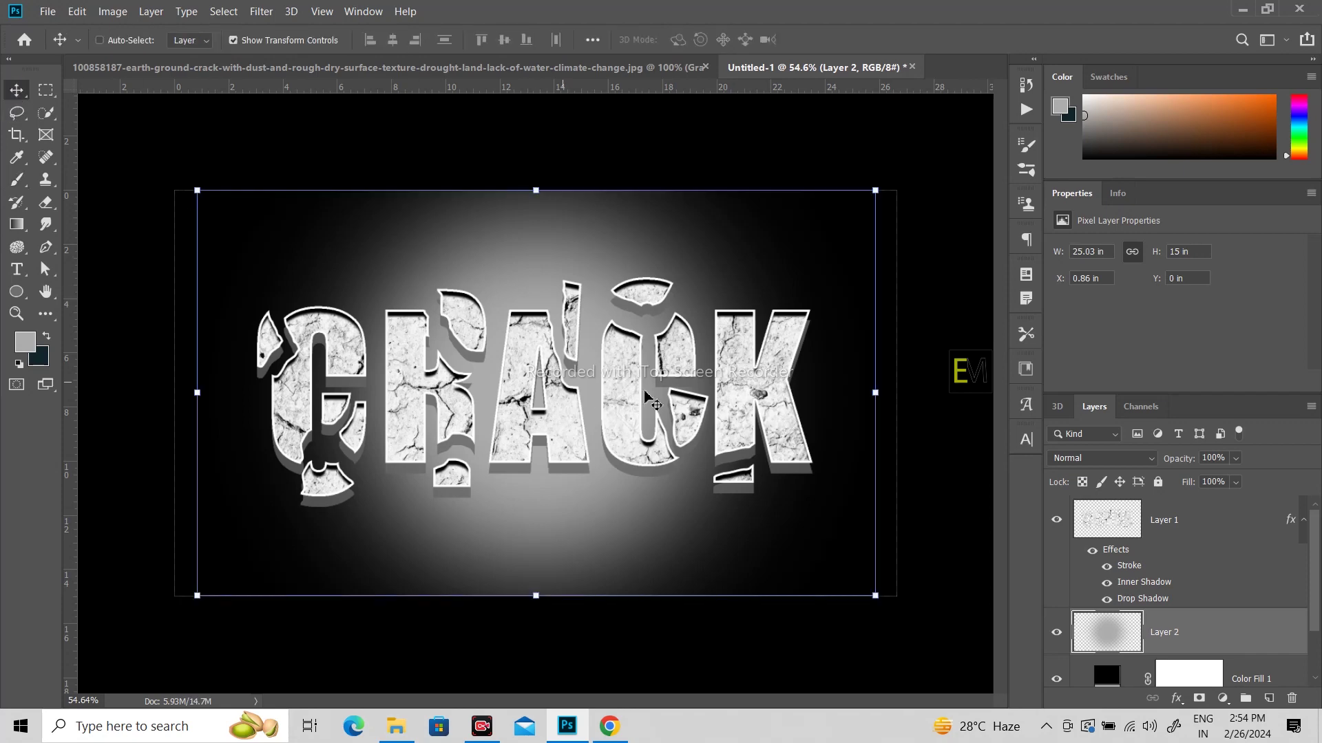
scroll(592, 406, down, 1)
scroll(592, 406, up, 1)
drag(1271, 633, 1292, 699)
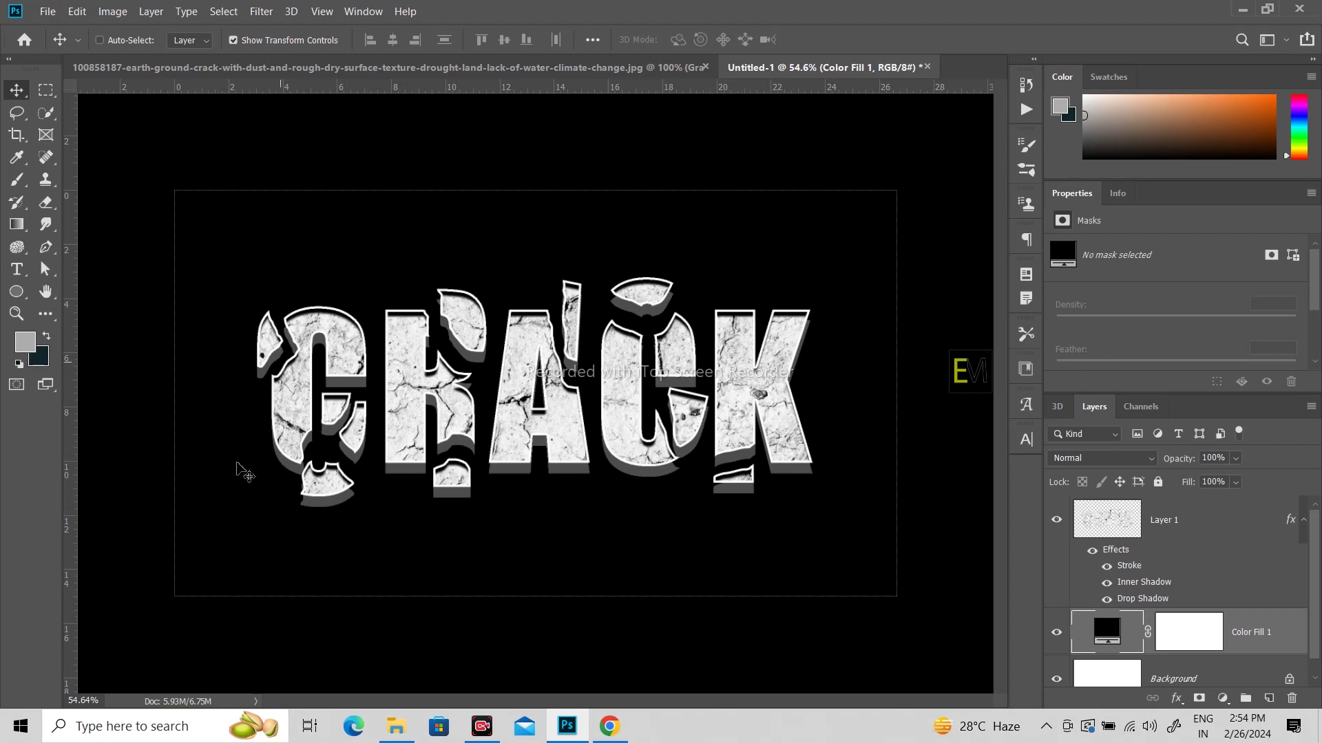
click(482, 726)
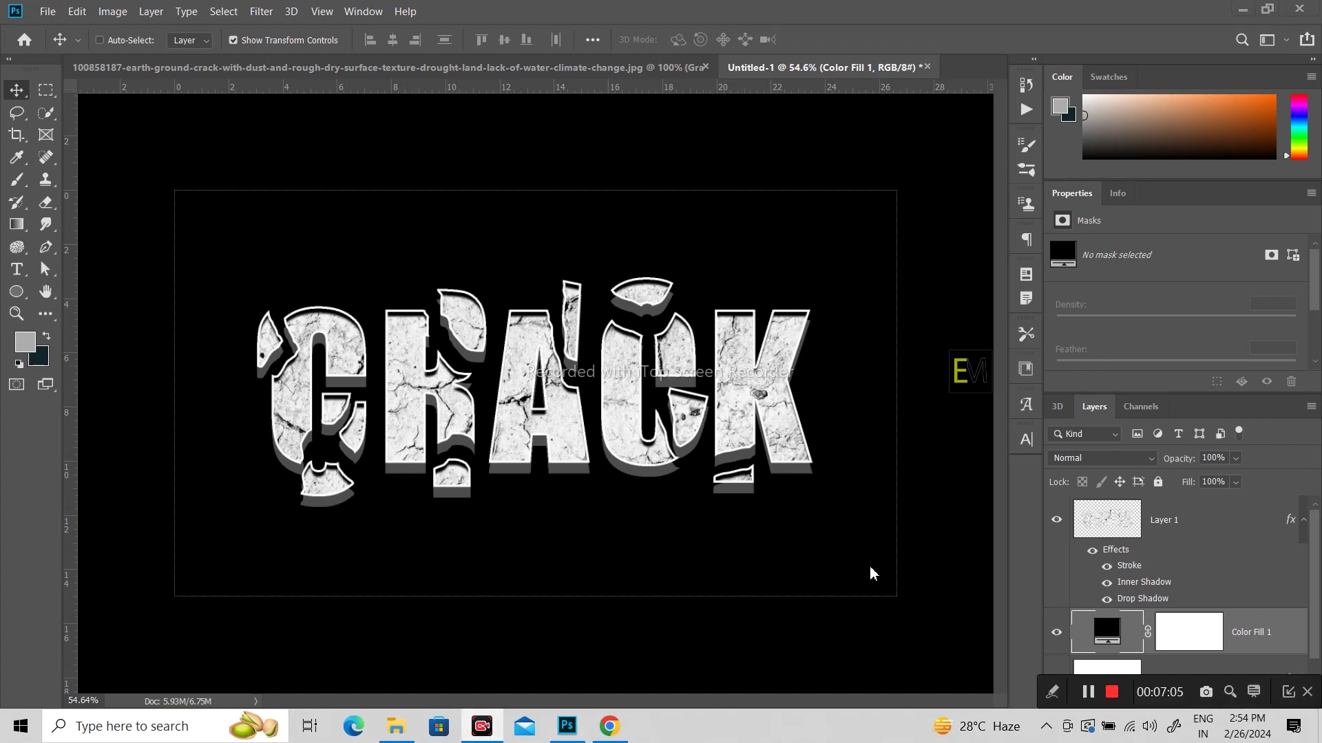